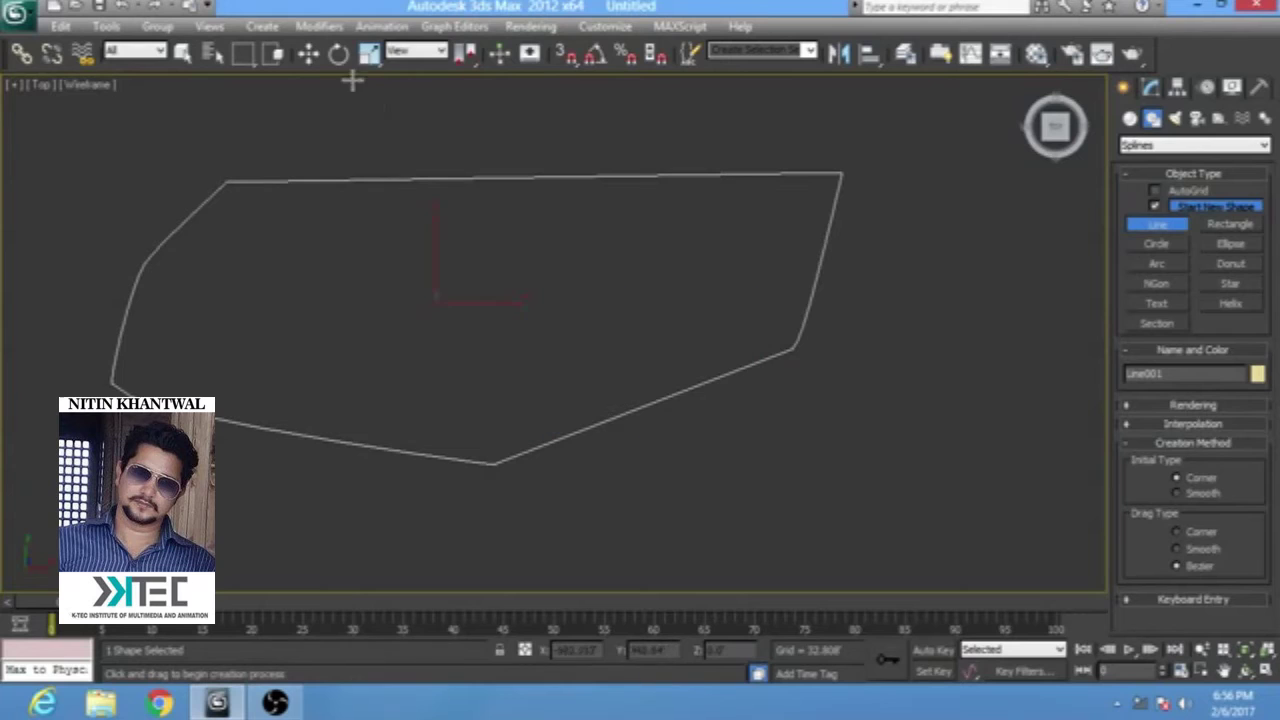
- Edit the line at vertex level and move its upper-right vertex left to about X -227.6', Y 336.1'
click(308, 53)
click(1153, 88)
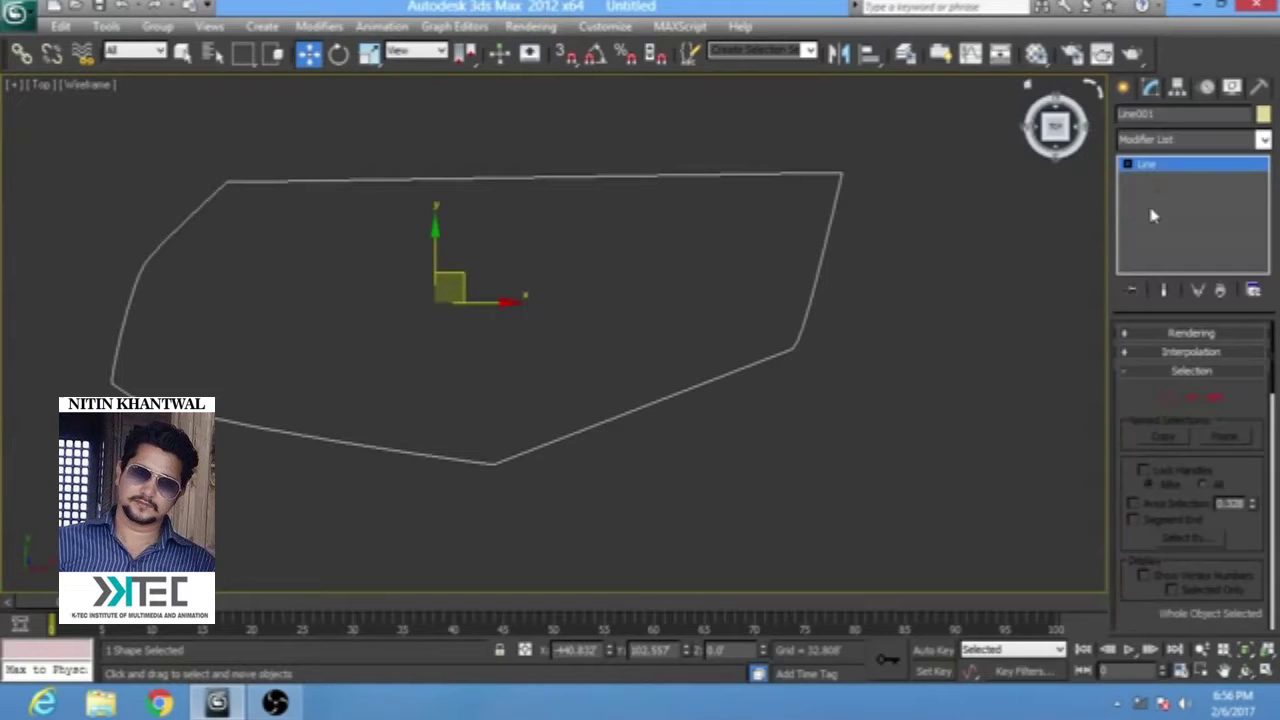
click(1129, 165)
click(1162, 179)
click(1165, 194)
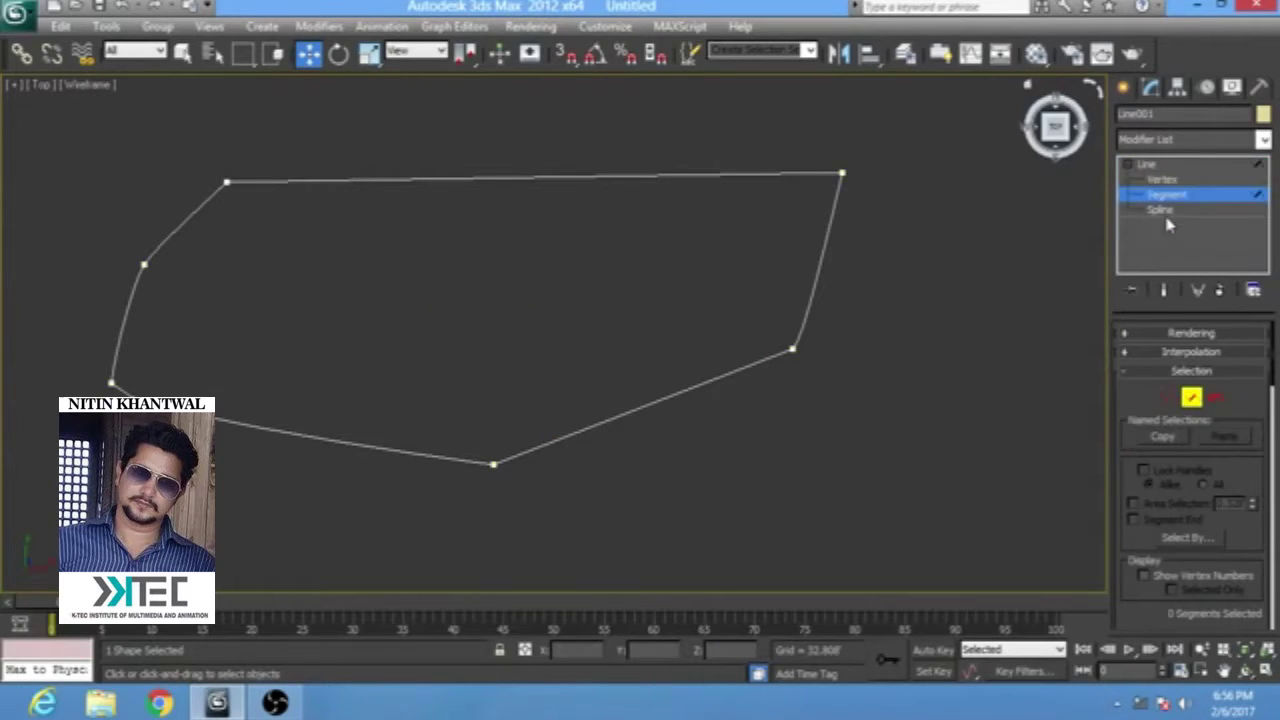
click(1165, 210)
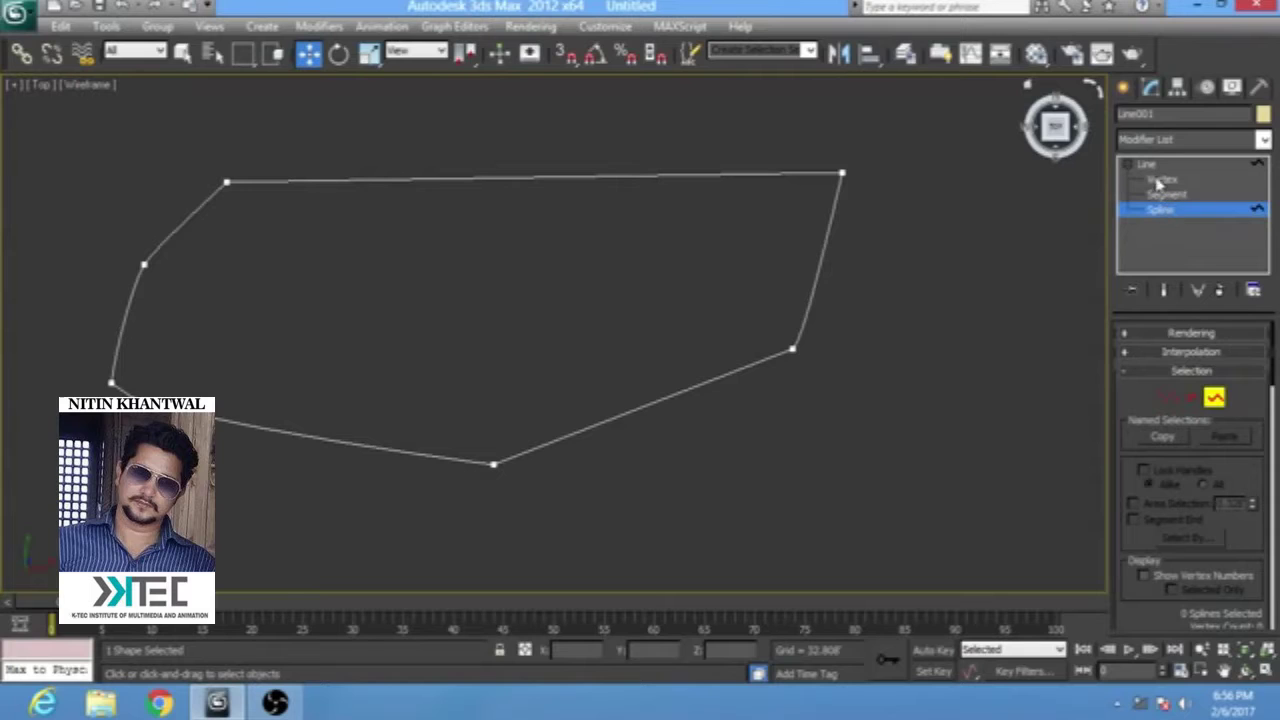
click(1160, 179)
click(842, 173)
drag(868, 150, 608, 145)
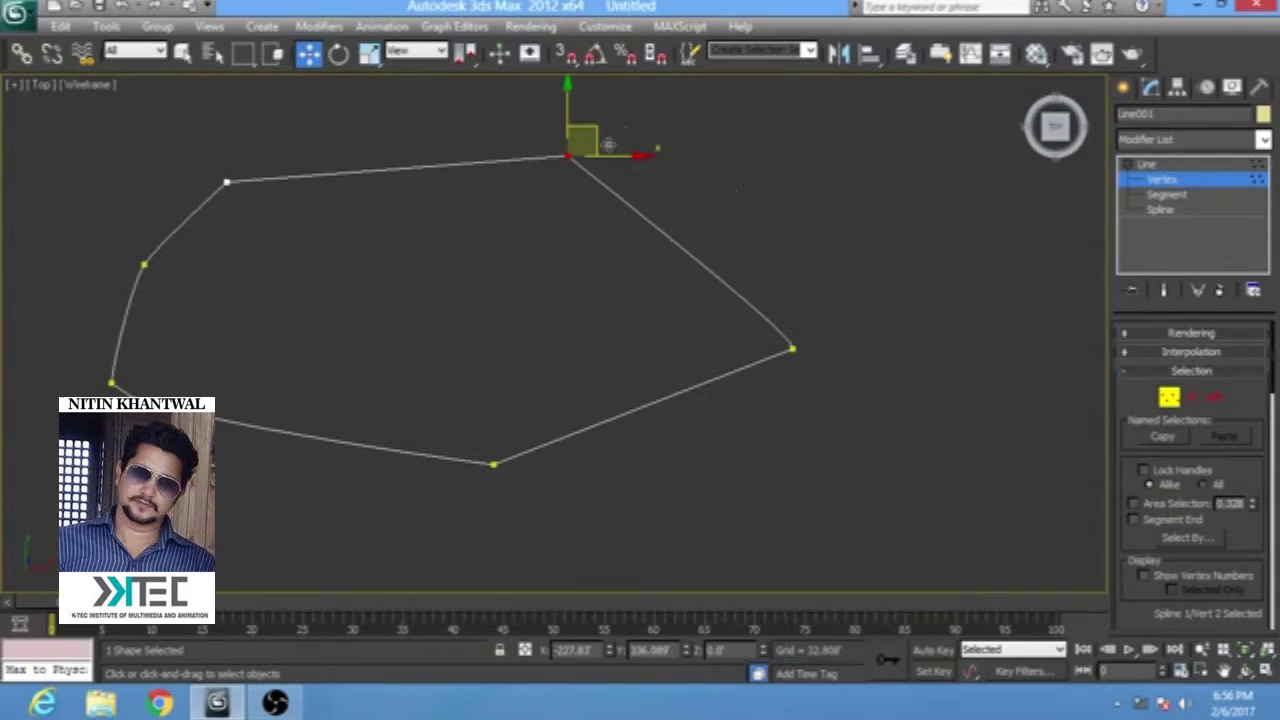
- Draw a circle with a radius of about 217' in the empty area to the right of the line shape
click(1124, 90)
click(1157, 244)
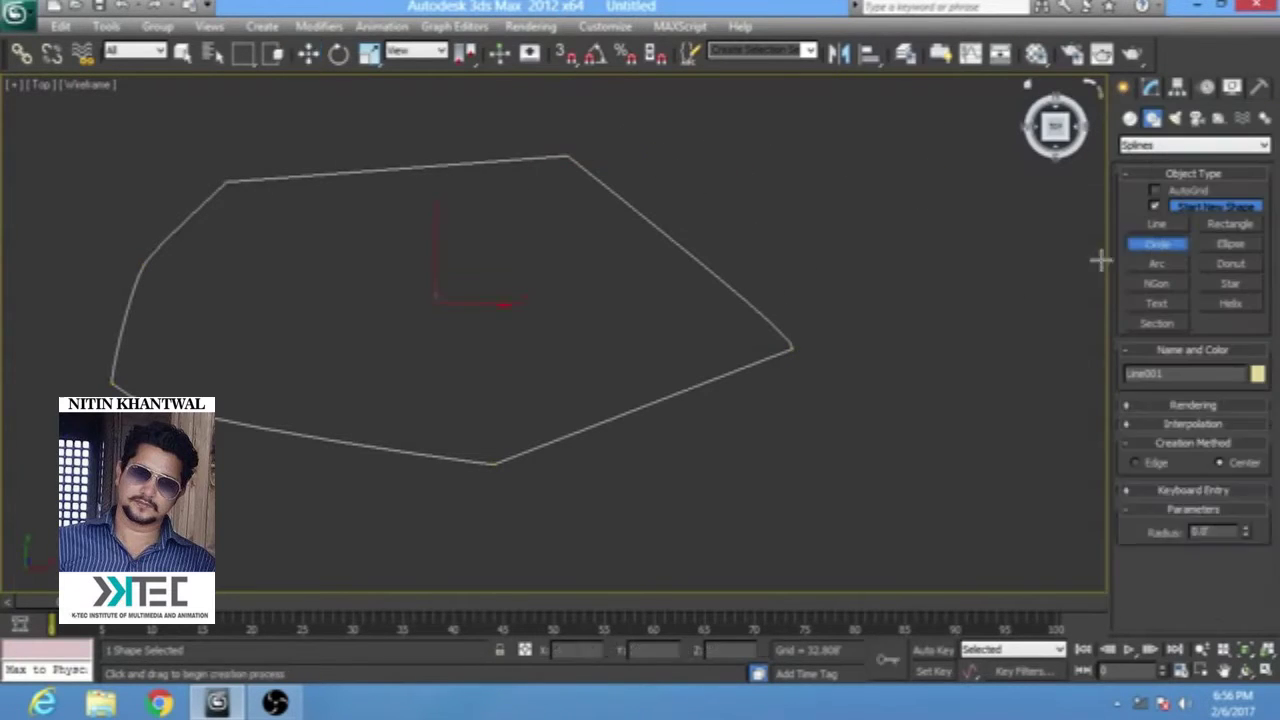
middle_drag(900, 397, 586, 351)
drag(774, 300, 838, 423)
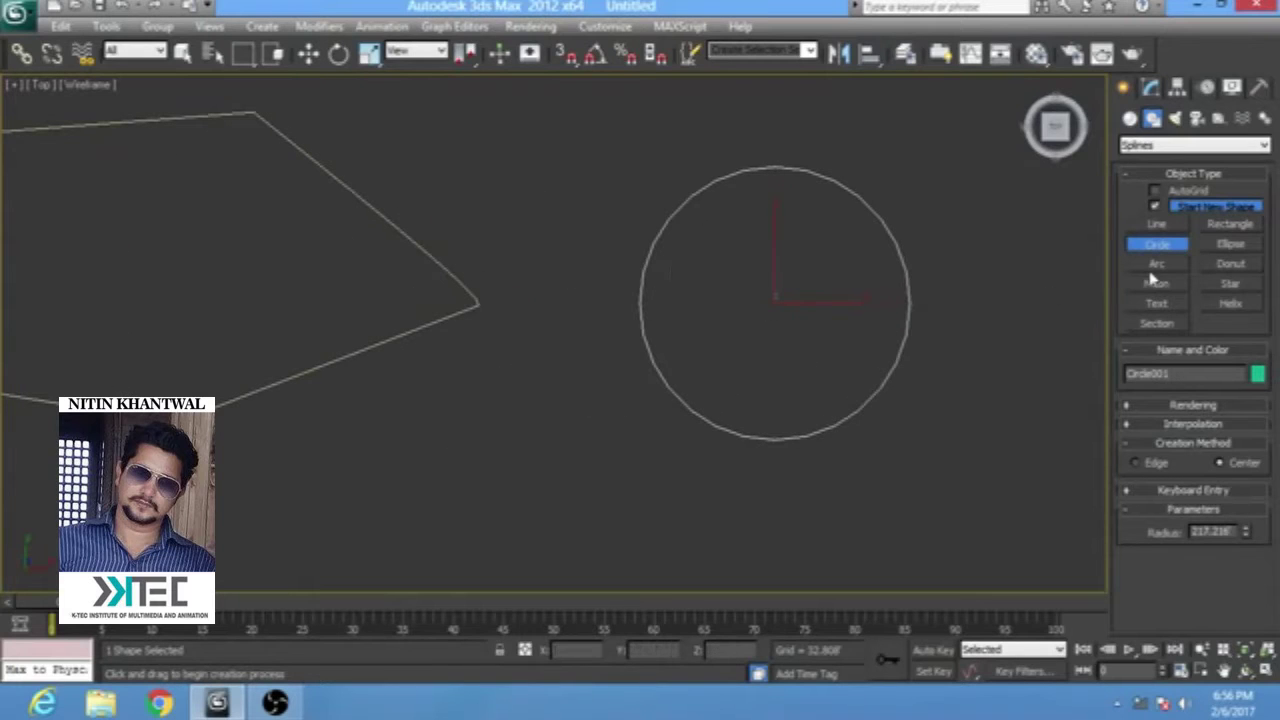
- Draw a rectangle about 133' long and 240' wide below the line shape and the circle
click(1230, 224)
drag(390, 457, 538, 540)
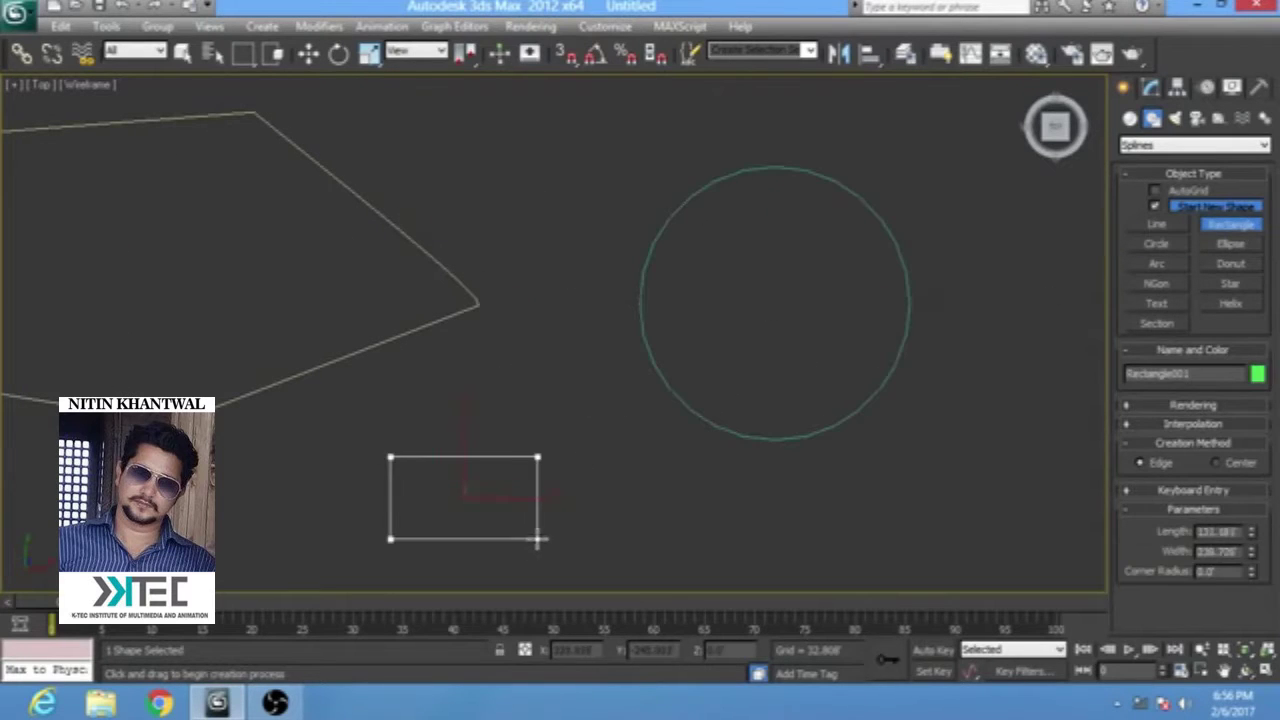
click(308, 54)
- Turn on Enable In Viewport in the rectangle's rendering settings
click(1149, 88)
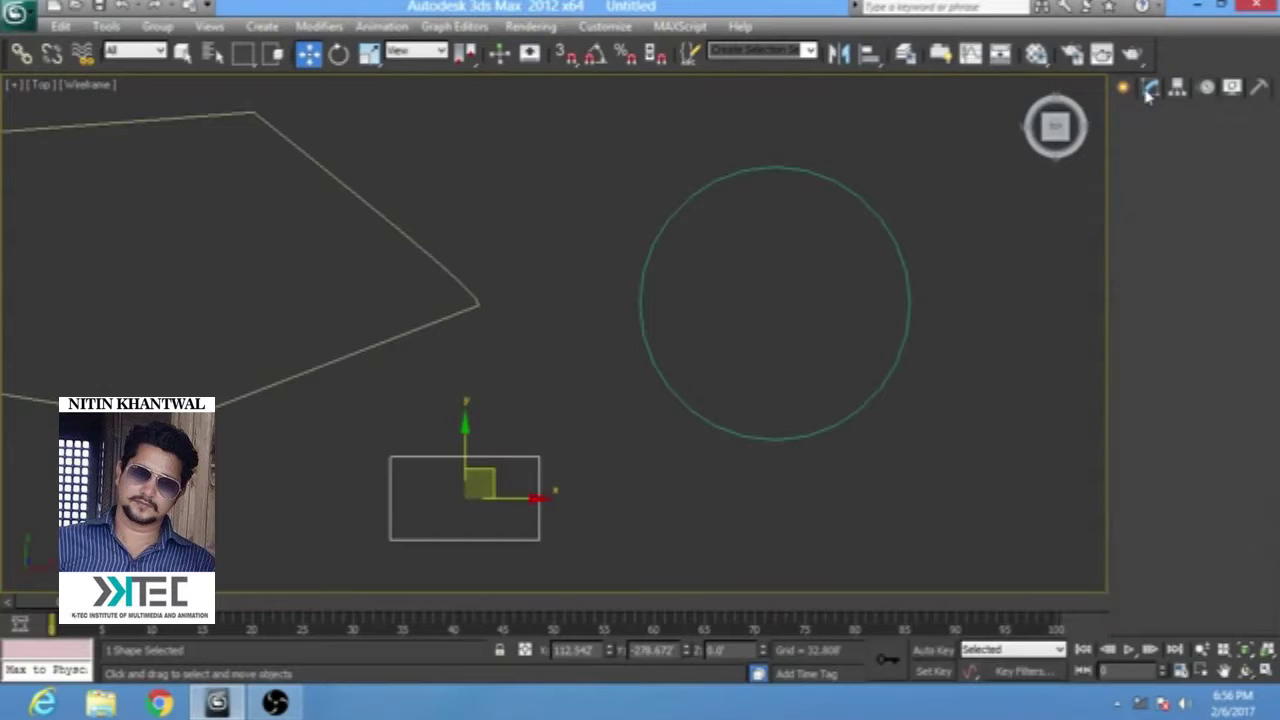
click(1144, 334)
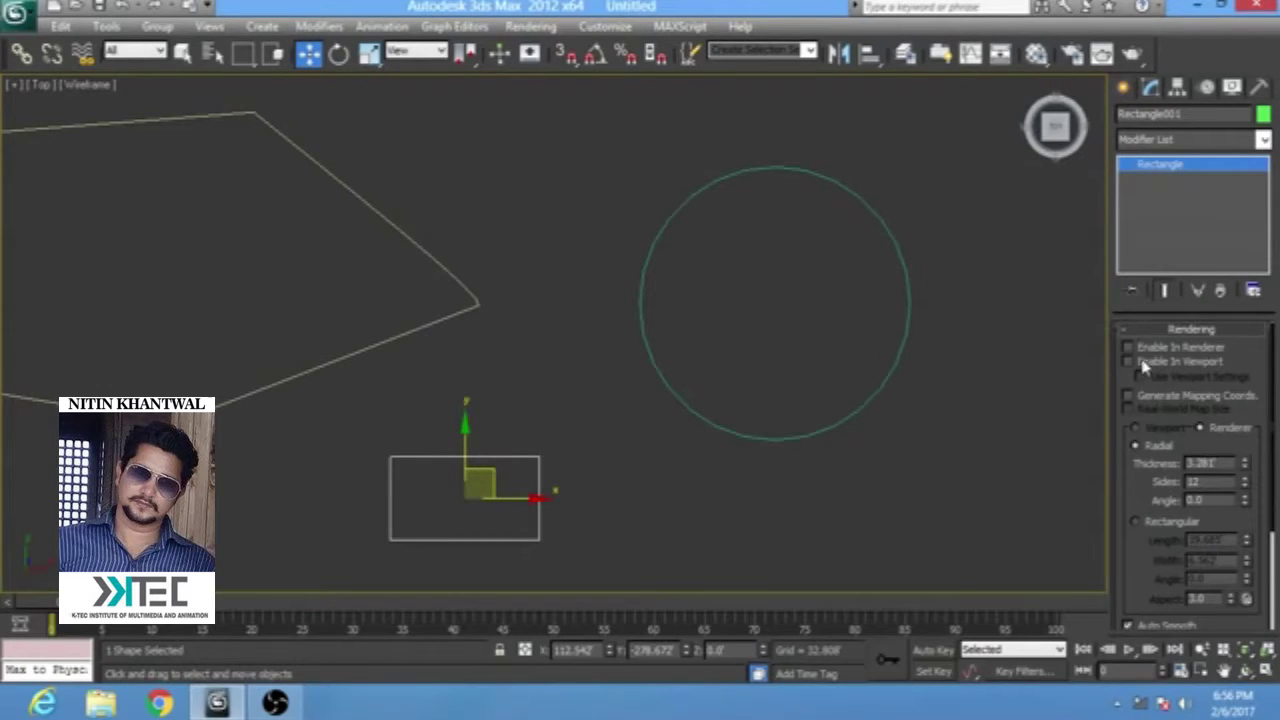
click(1143, 366)
middle_drag(469, 487, 634, 311)
scroll(612, 388, up, 3)
click(1128, 362)
click(1128, 362)
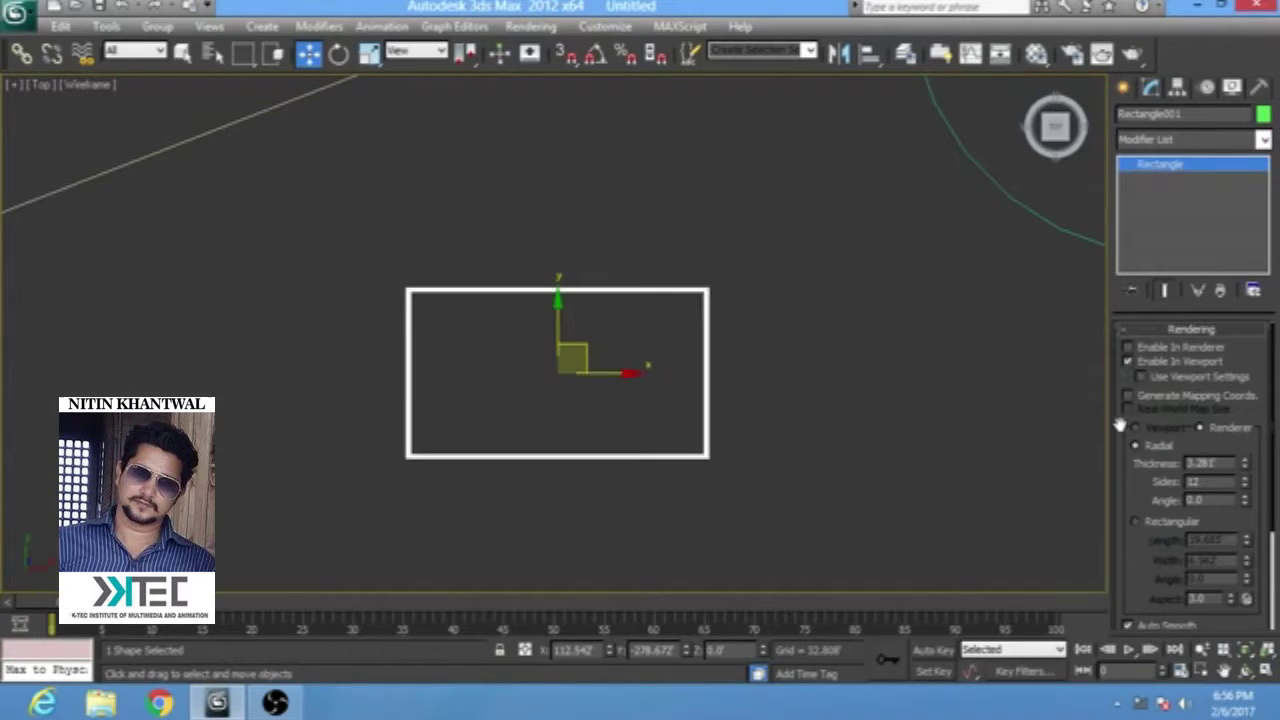
- Give the rectangle a Radial cross-section with a thickness of about 20.6' and show it close up in the Perspective view
click(1135, 522)
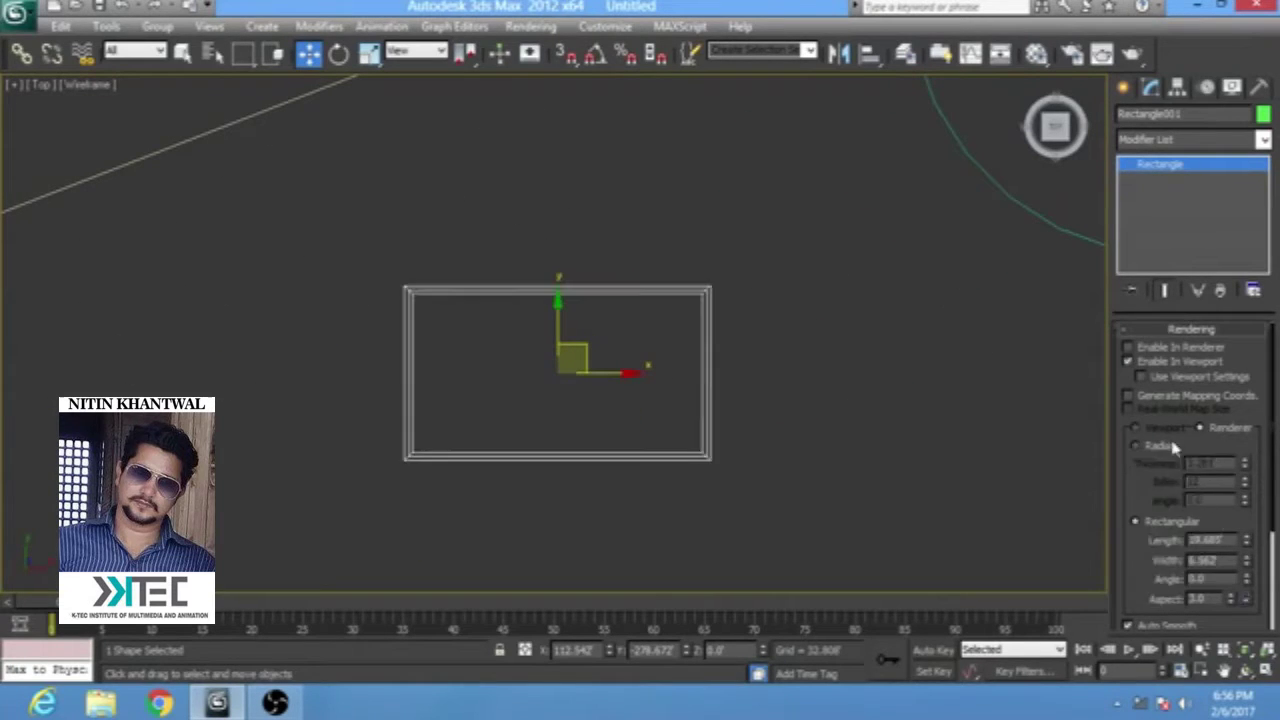
click(1135, 445)
drag(1245, 463, 1222, 90)
key(alt+w)
right_click(792, 445)
key(alt+w)
key(z)
alt+middle_drag(833, 441, 709, 342)
- Switch the rectangle to the Rectangular cross-section and test-render the Perspective view
click(1136, 521)
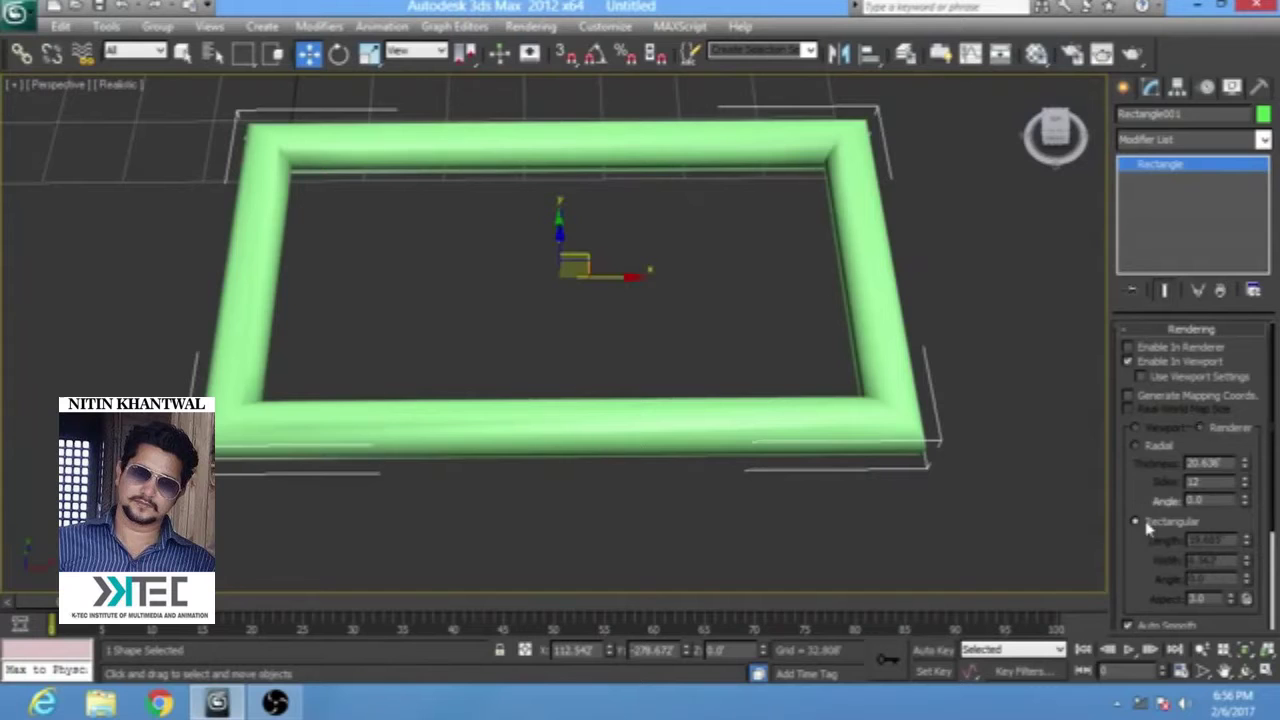
alt+middle_drag(800, 251, 660, 350)
click(1102, 53)
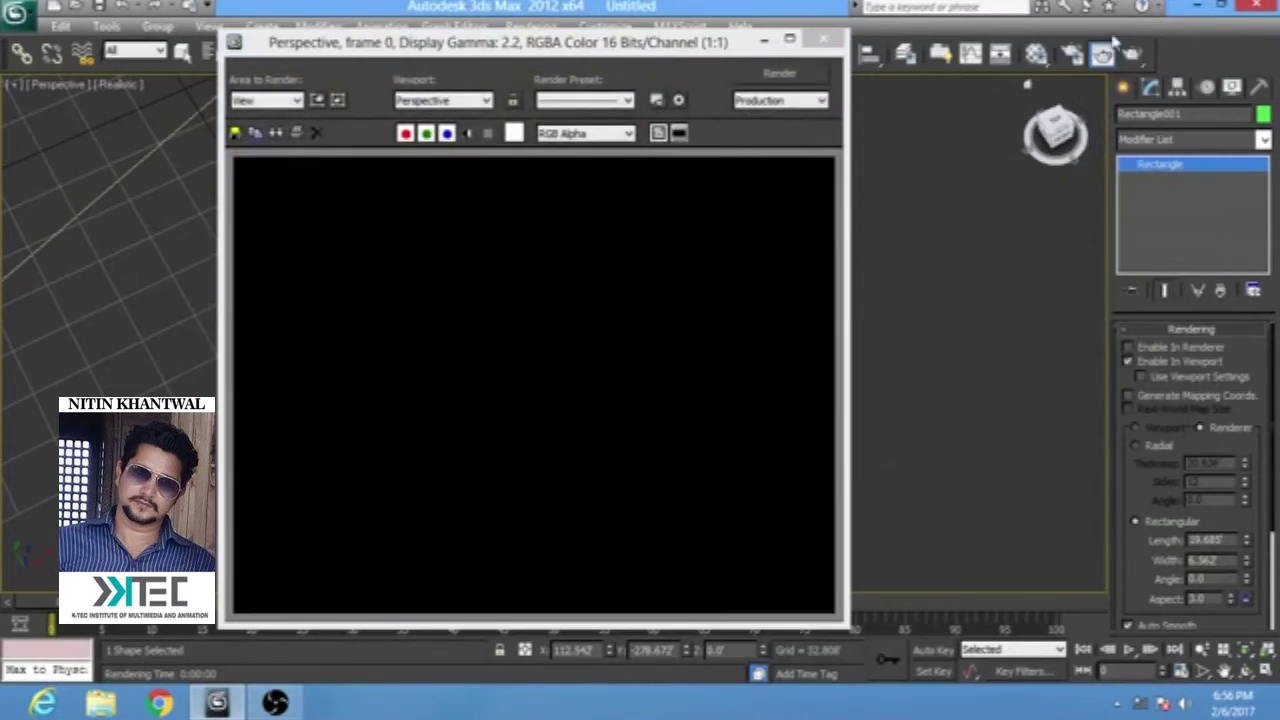
click(823, 38)
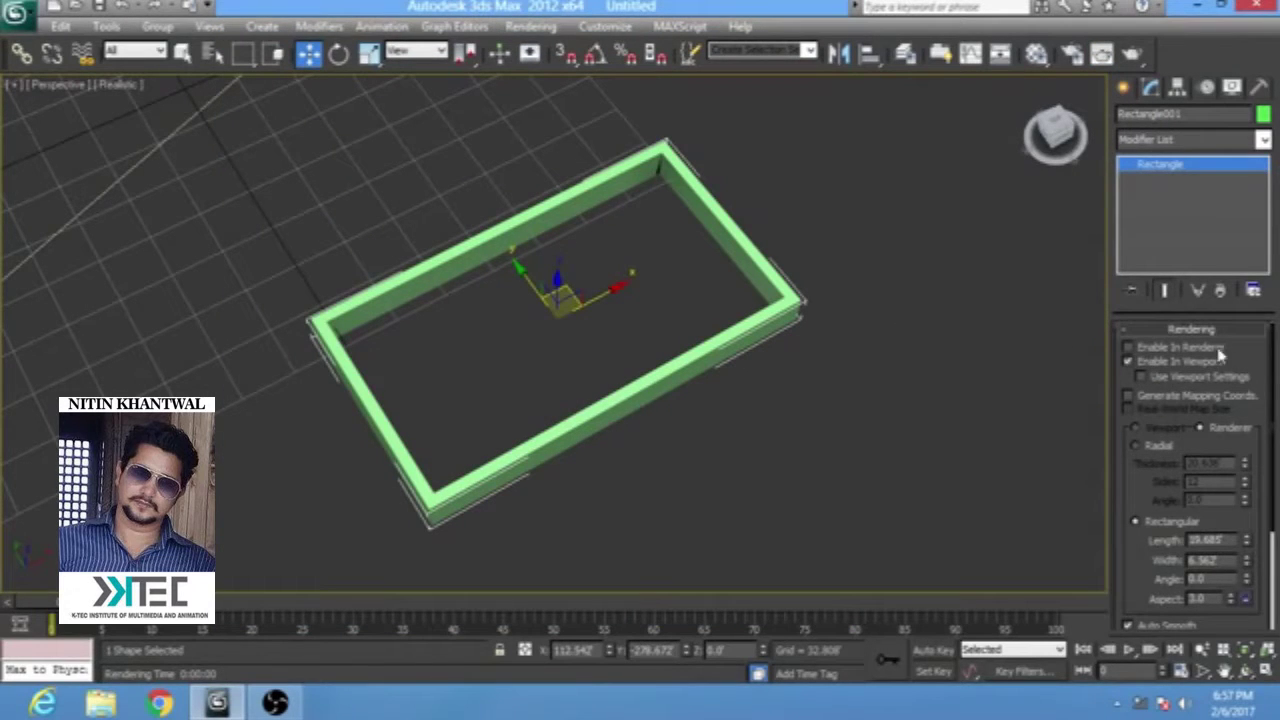
- Turn on Enable In Renderer, turn off Enable In Viewport for the rectangle, and render the Perspective view again
click(1170, 346)
click(1162, 361)
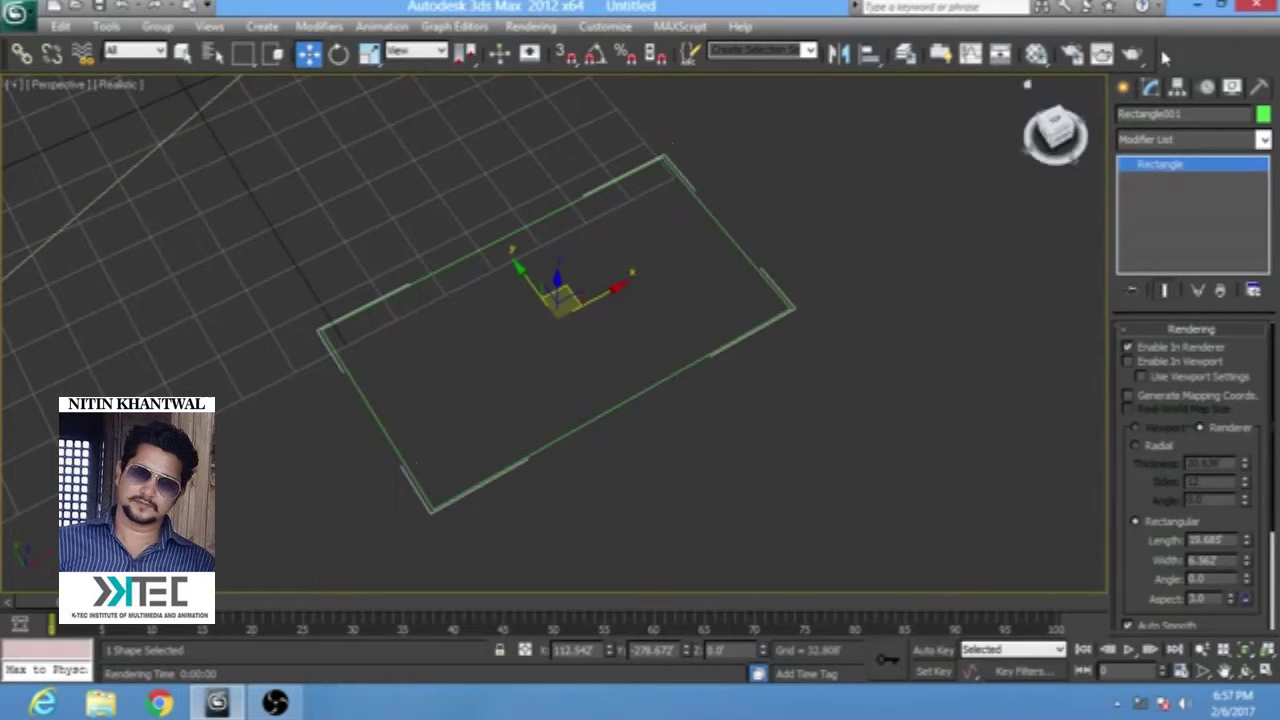
click(1131, 53)
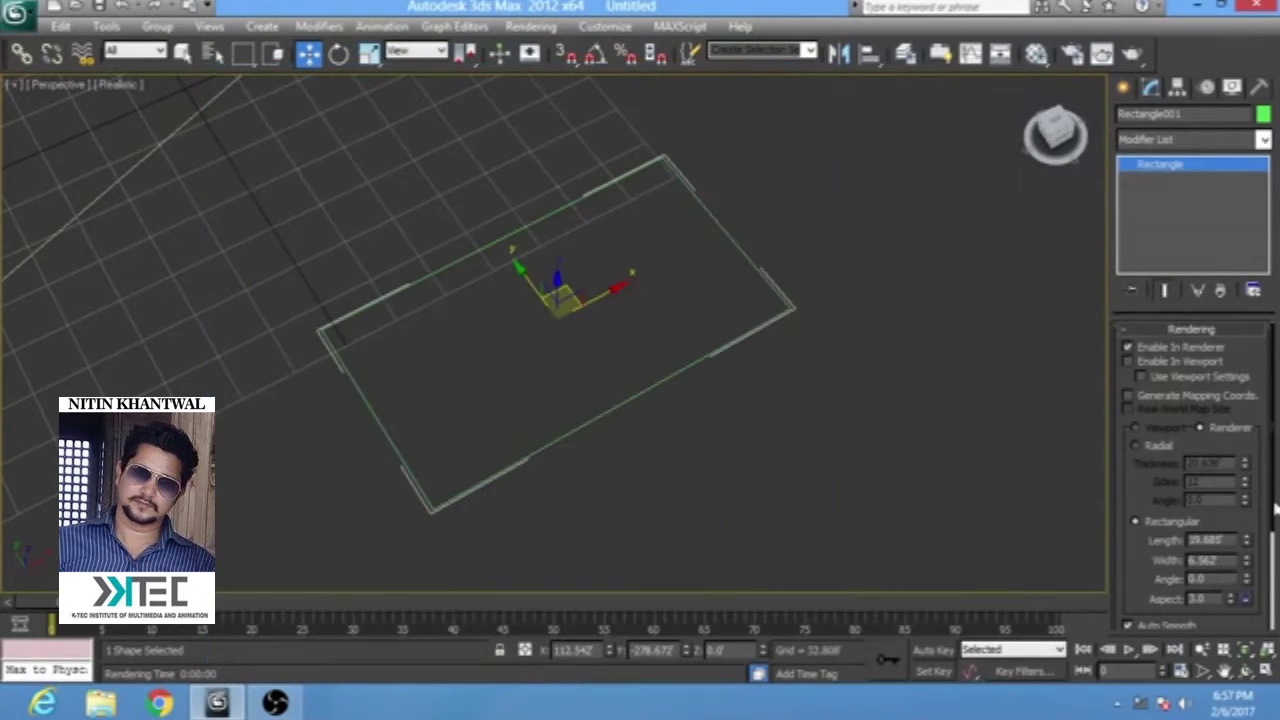
click(814, 75)
- Re-enable the rectangle's viewport display and set its Rectangular cross-section to length 19.667', width 7.808' and angle 0.3
click(1175, 362)
alt+middle_drag(650, 430, 688, 430)
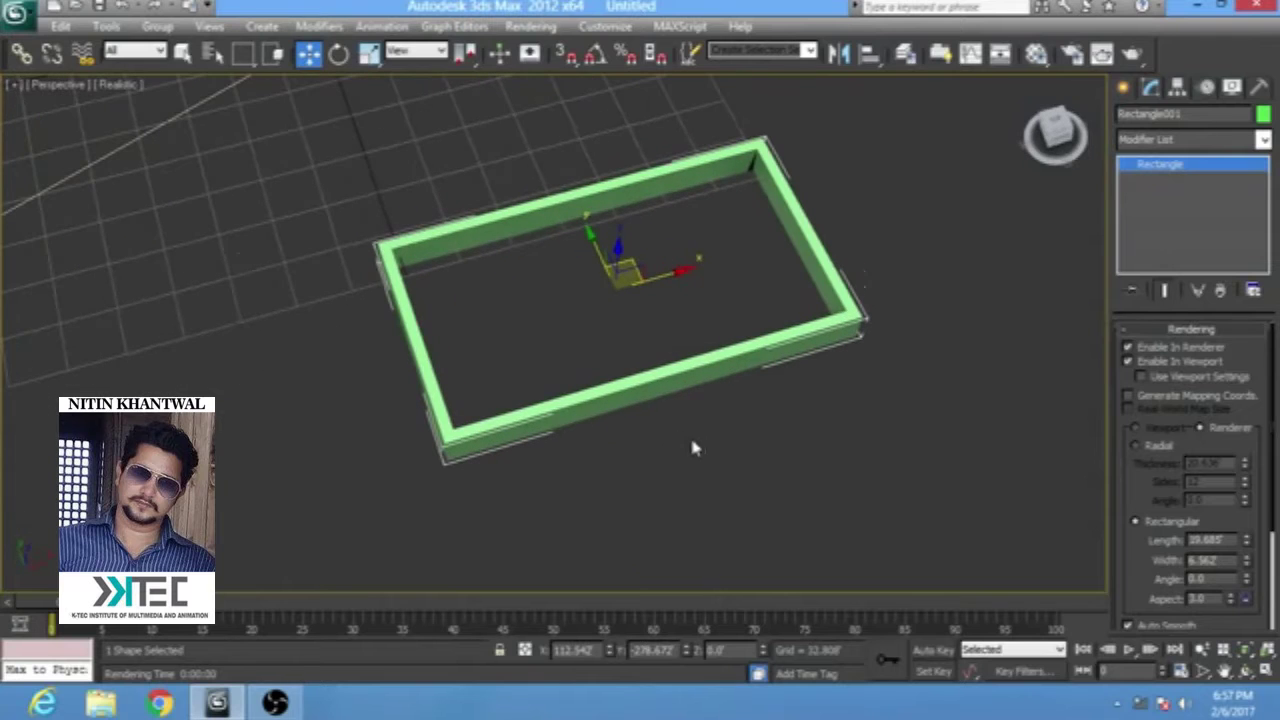
click(1150, 447)
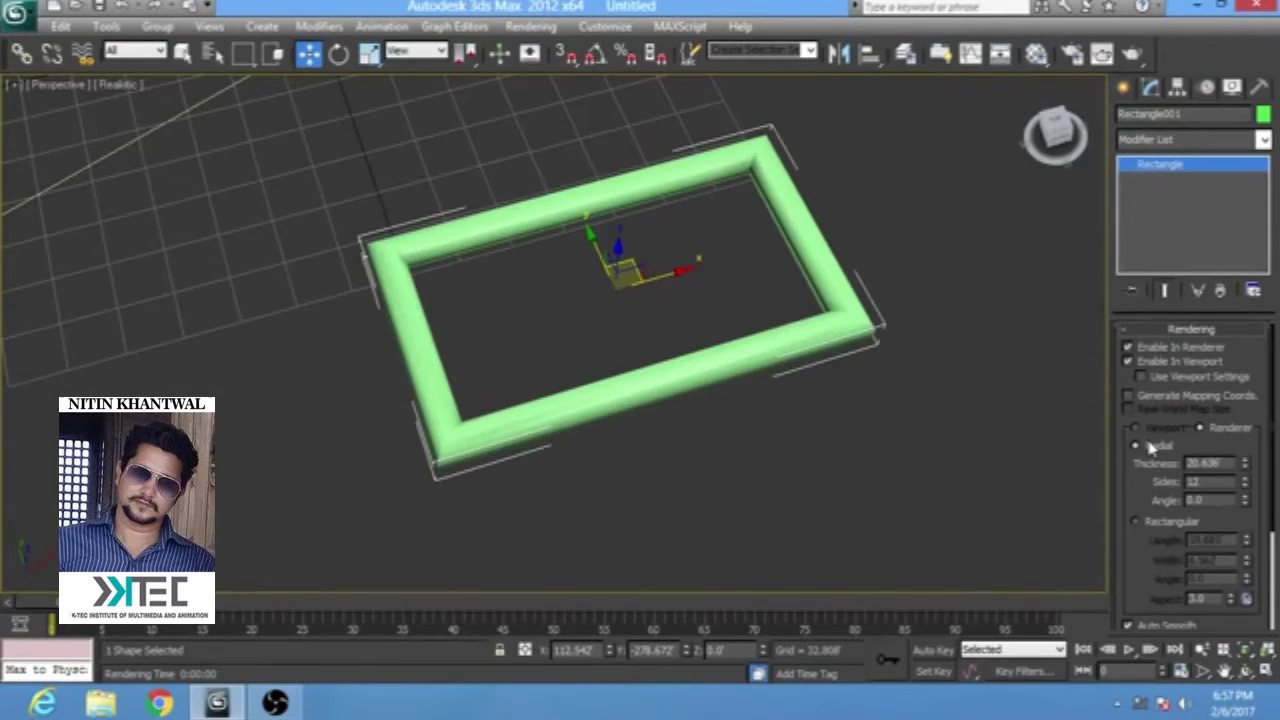
click(1152, 524)
drag(1140, 549, 1144, 406)
mouse_move(1248, 398)
mouse_down()
mouse_move(1244, 177)
mouse_move(1249, 392)
mouse_up()
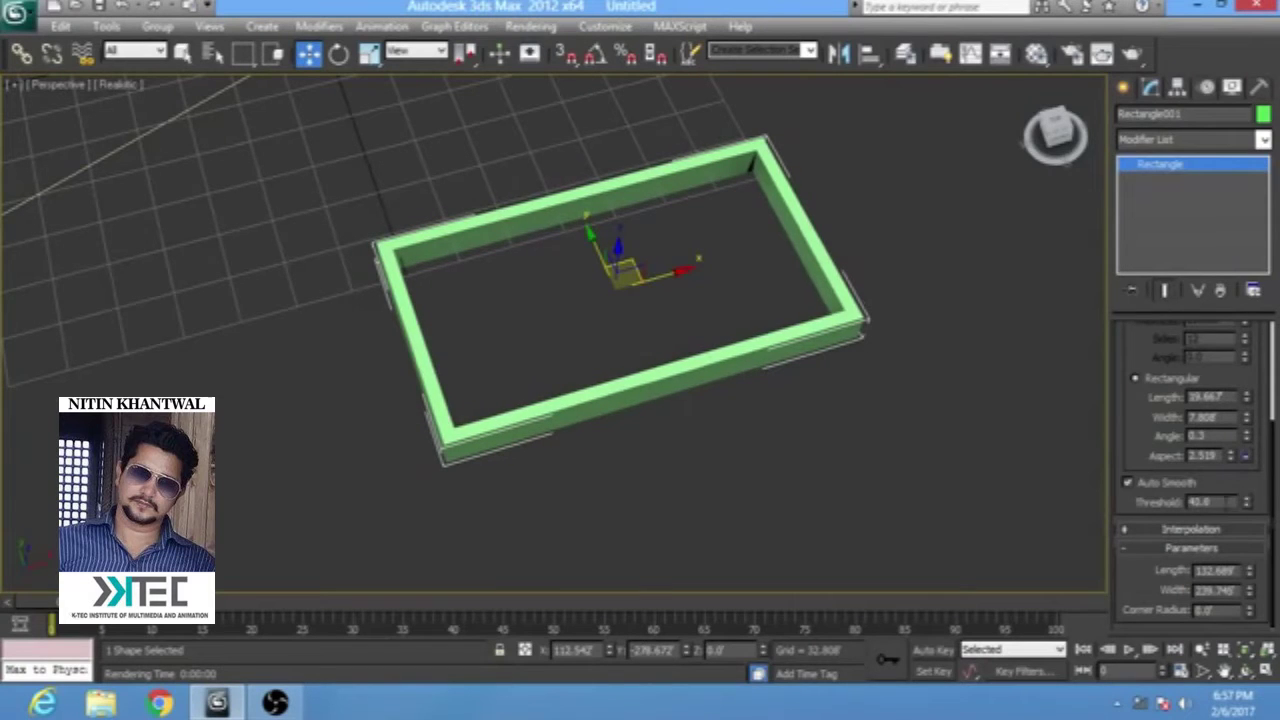
- Set the rectangle's interpolation steps to 2 and toggle the Adaptive option on and back off
click(1176, 530)
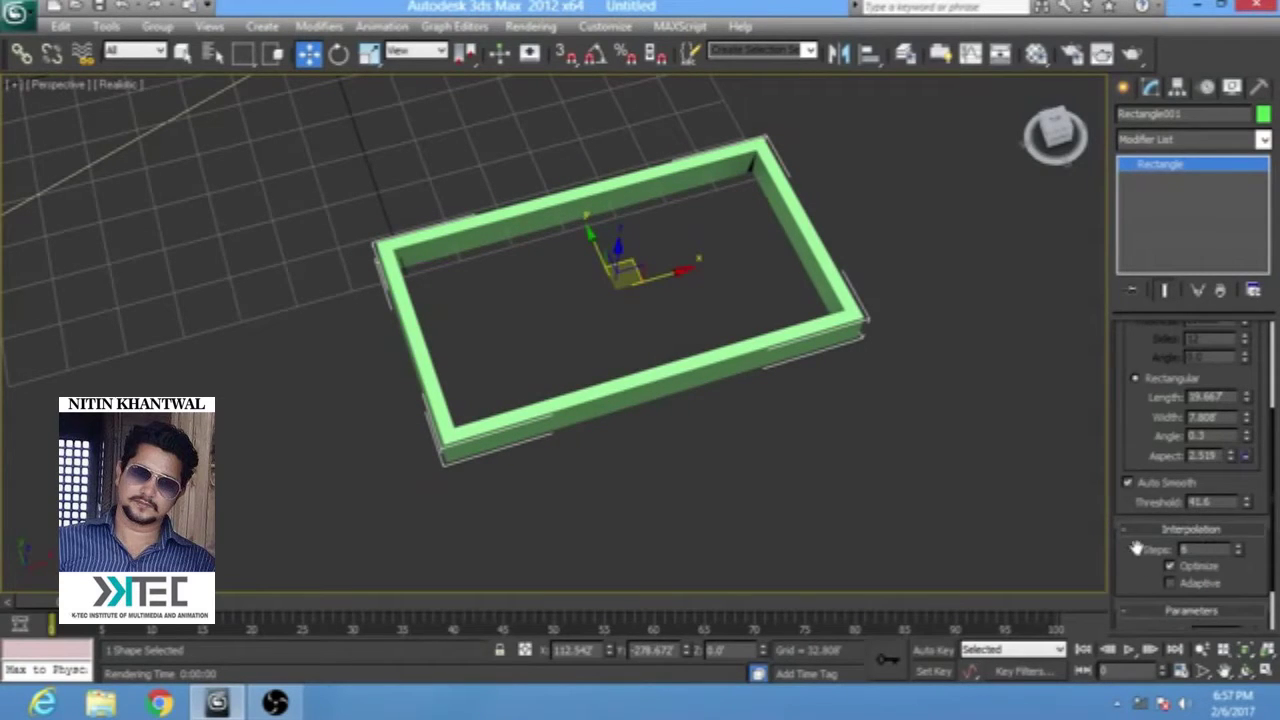
drag(1137, 548, 1140, 486)
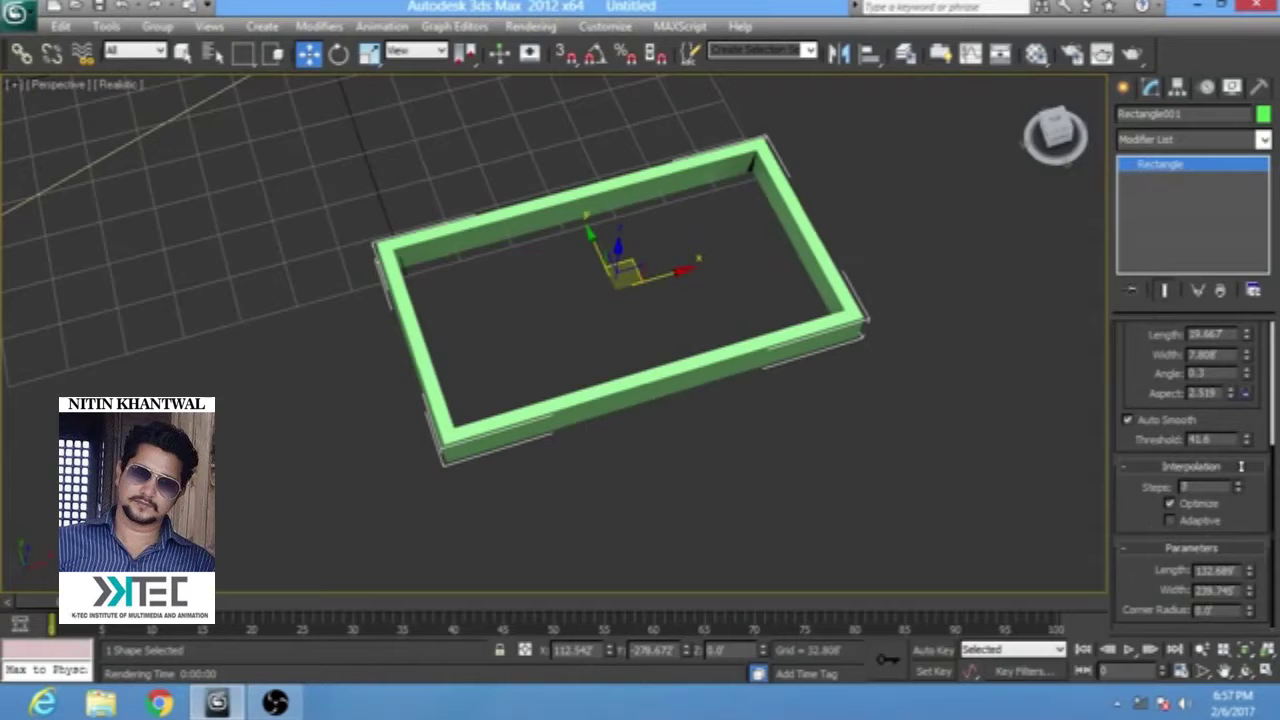
drag(1238, 370, 1233, 489)
drag(857, 166, 758, 368)
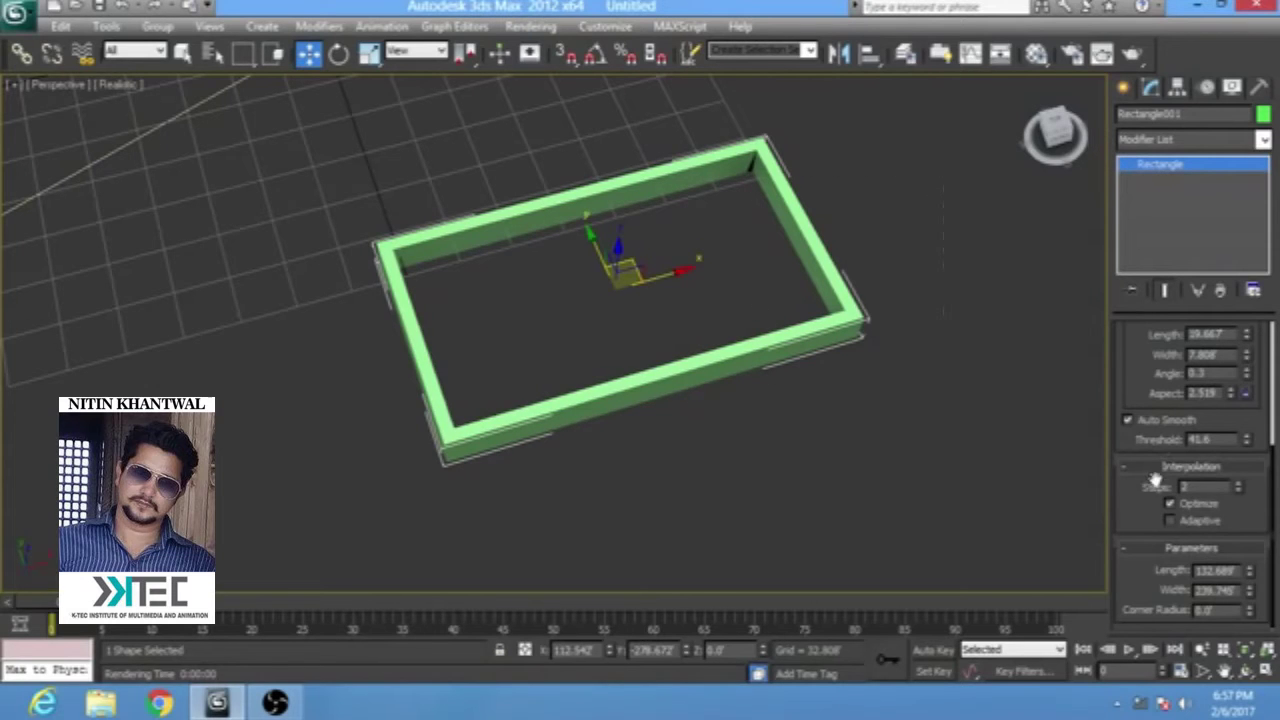
click(1183, 521)
click(1184, 519)
- Delete the rectangle and draw a circle with a radius of about 118' in its place
drag(920, 163, 598, 336)
key(Delete)
click(1123, 87)
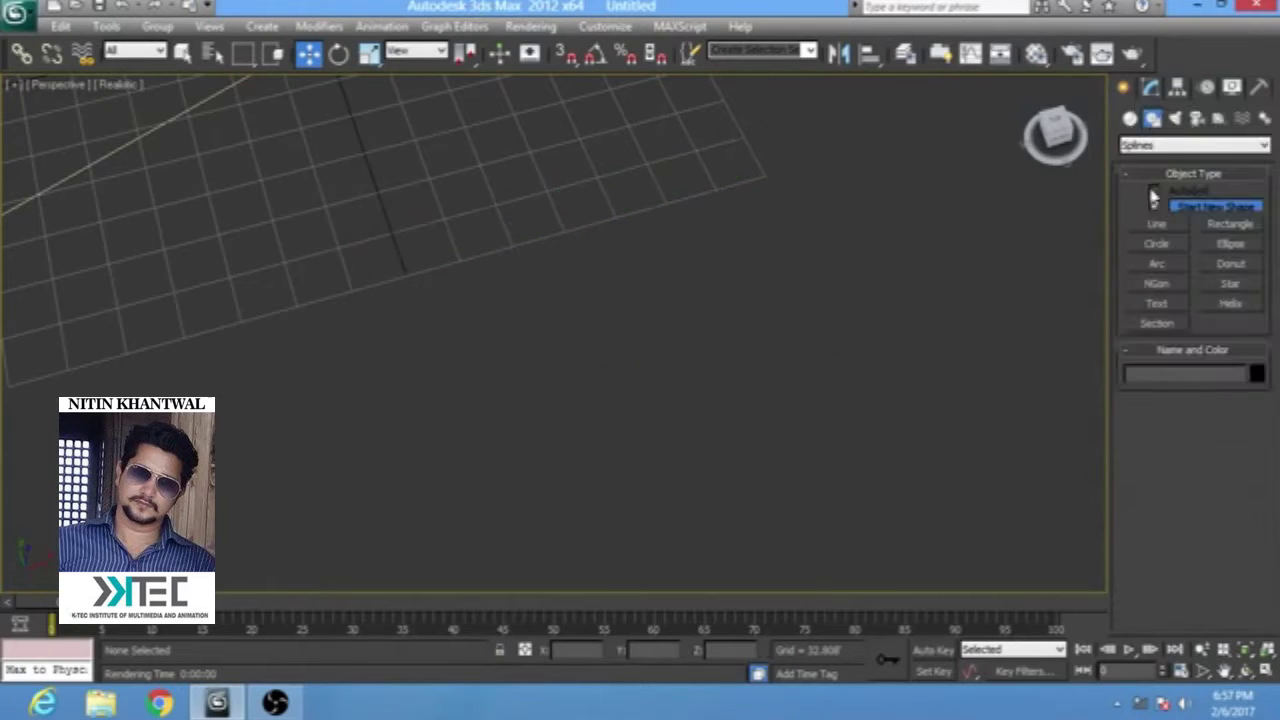
click(1157, 244)
drag(528, 310, 690, 430)
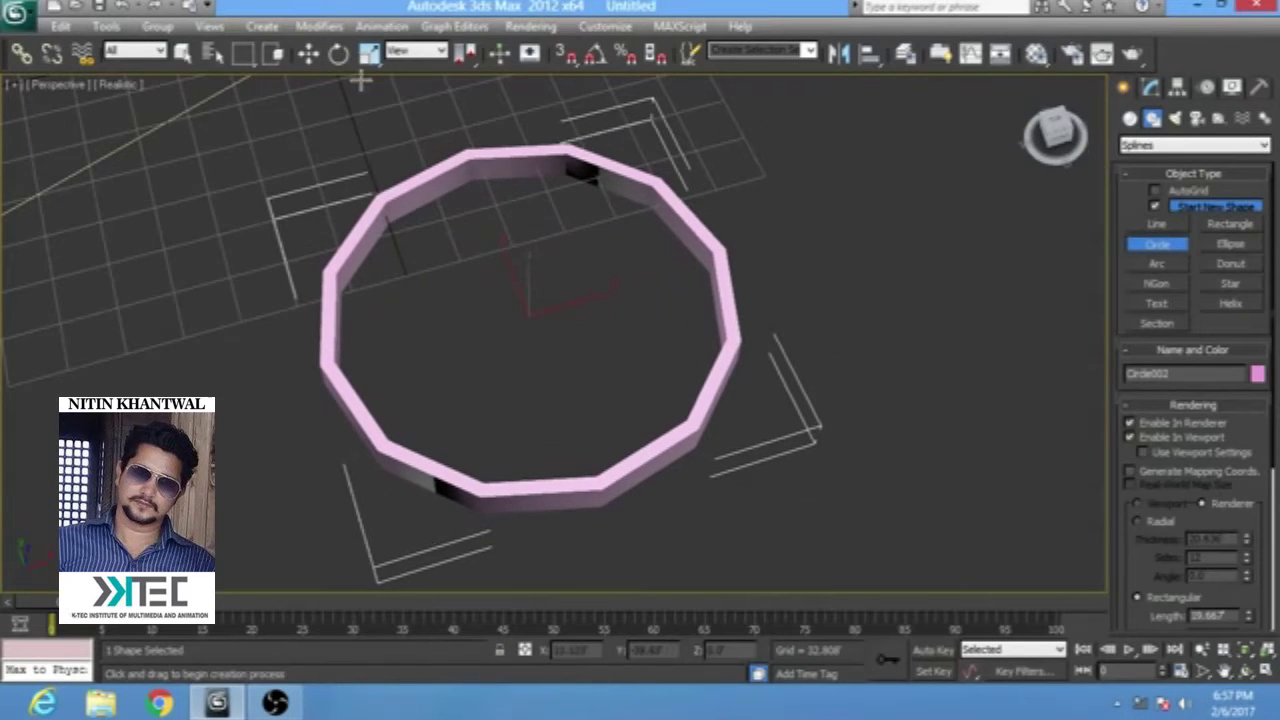
- Raise the new circle's interpolation steps to 9
click(308, 54)
click(1150, 87)
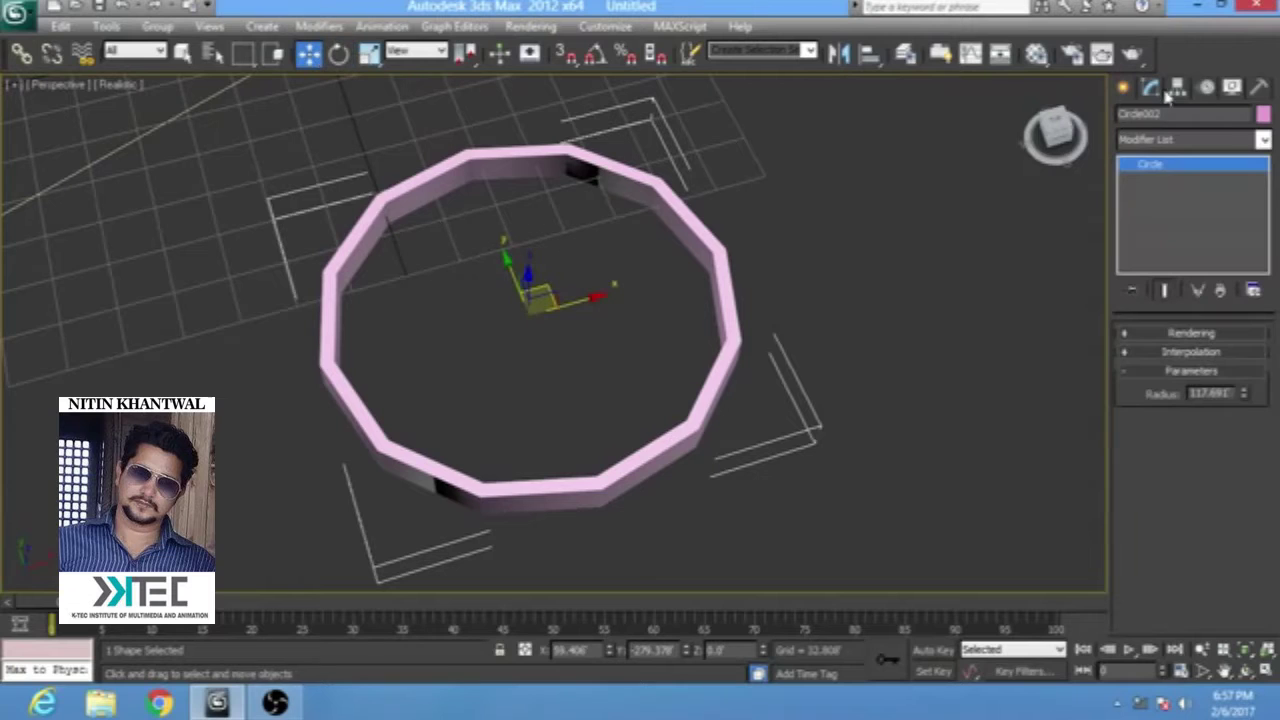
click(1165, 352)
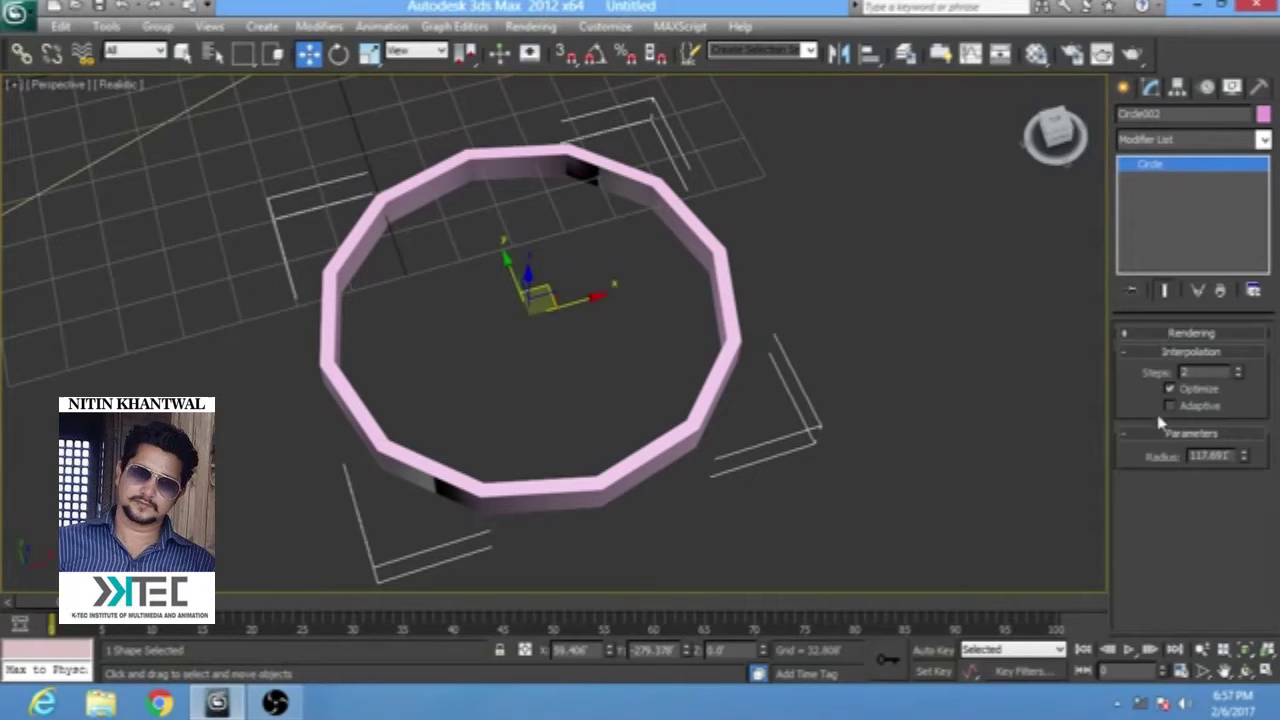
click(1238, 369)
click(1238, 369)
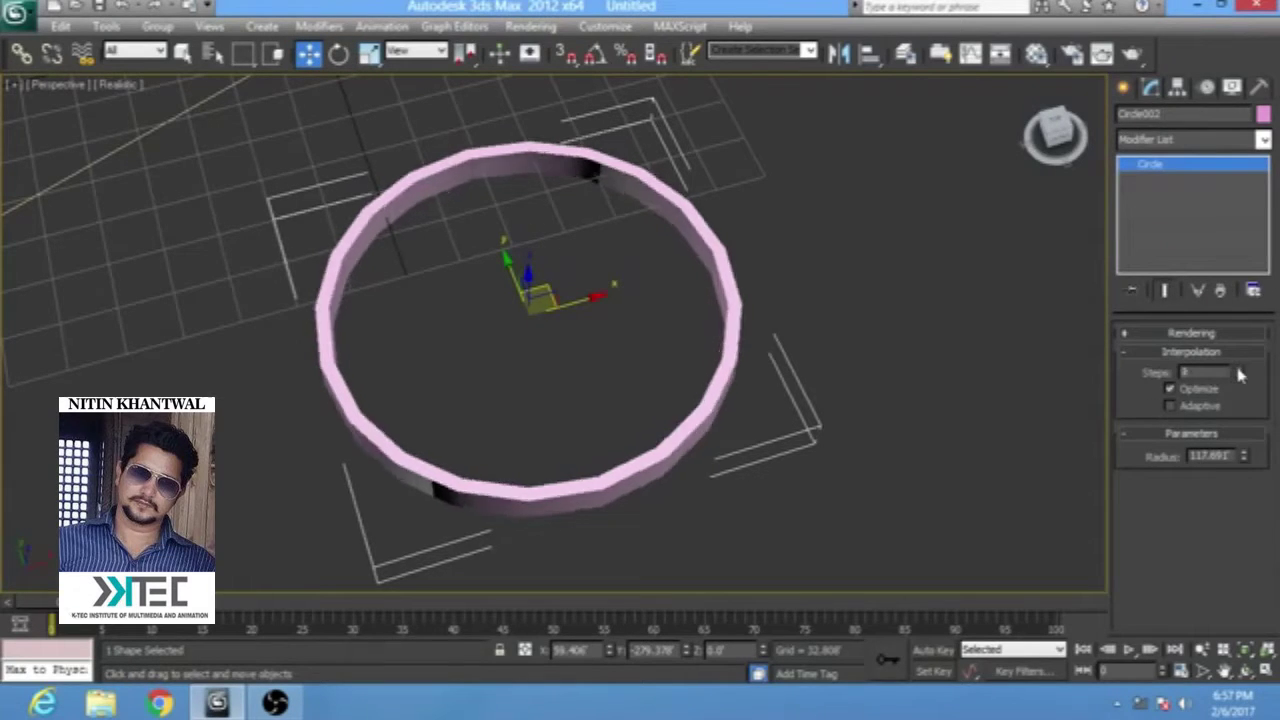
click(1238, 369)
click(1238, 369)
click(1239, 372)
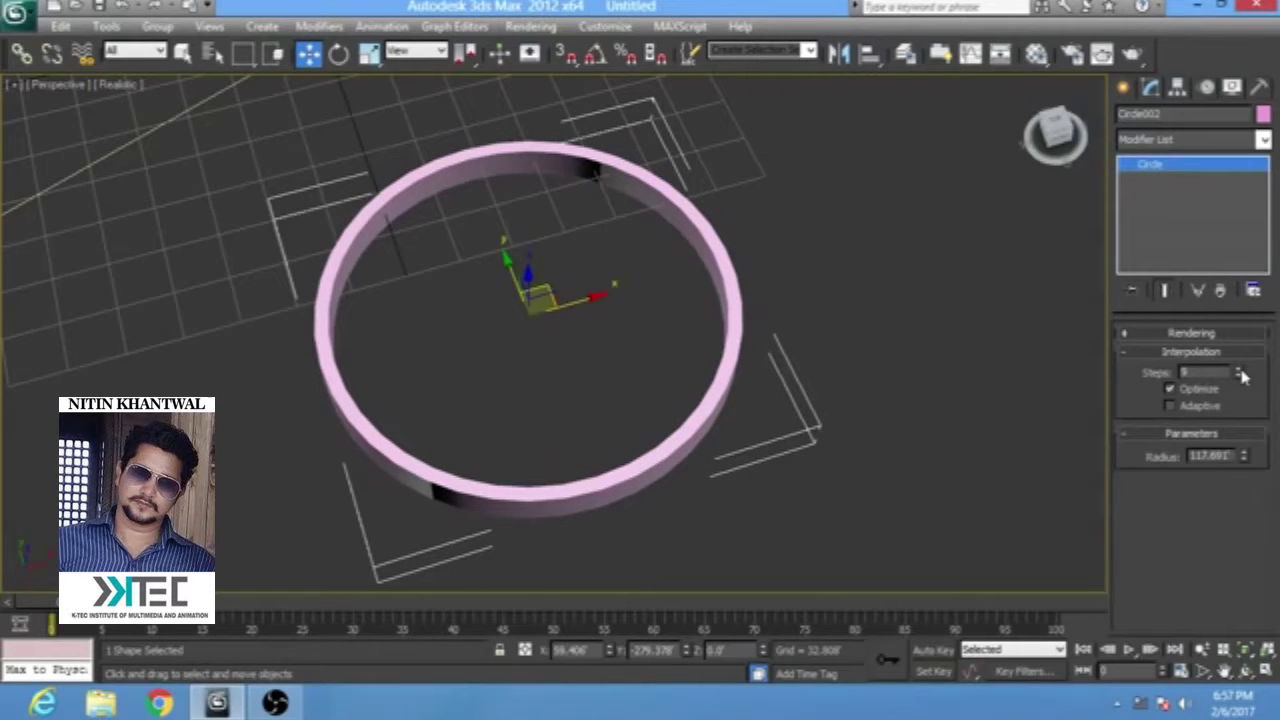
- Display edged faces in the Perspective view and reduce the circle's interpolation steps to 1
key(F4)
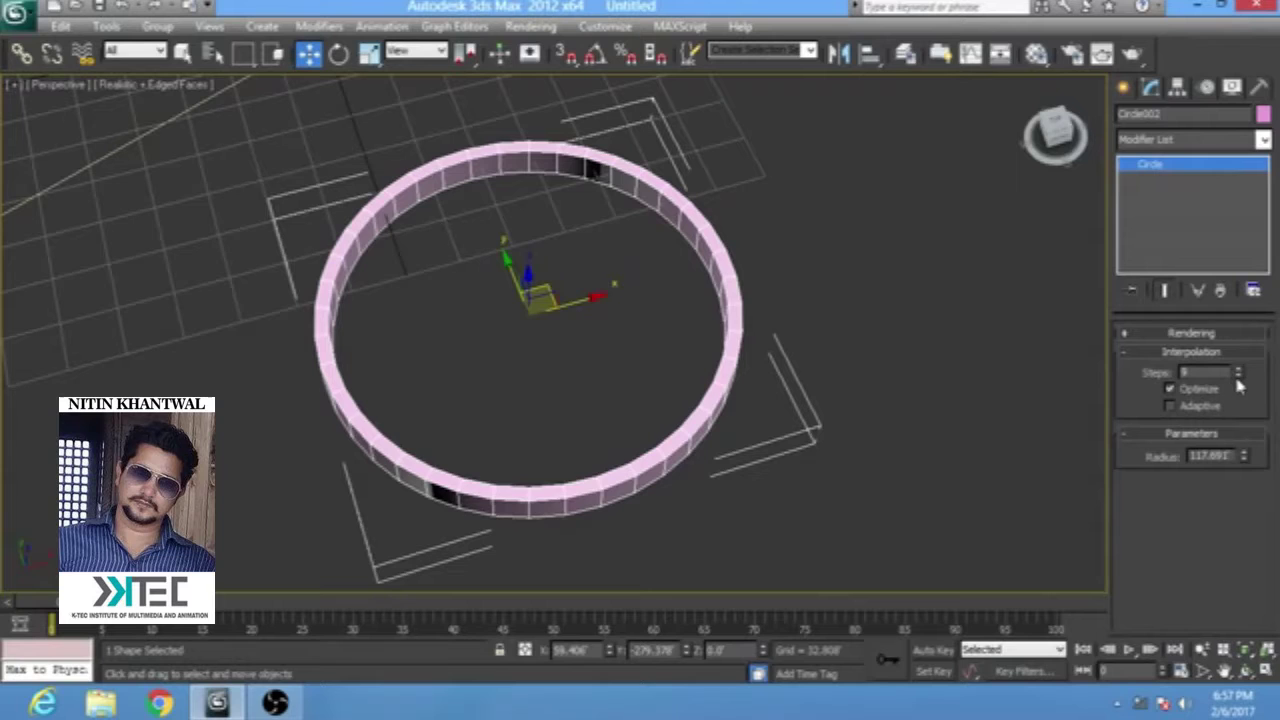
click(1238, 377)
click(1238, 377)
click(1238, 377)
click(1238, 377)
click(1238, 377)
click(1238, 377)
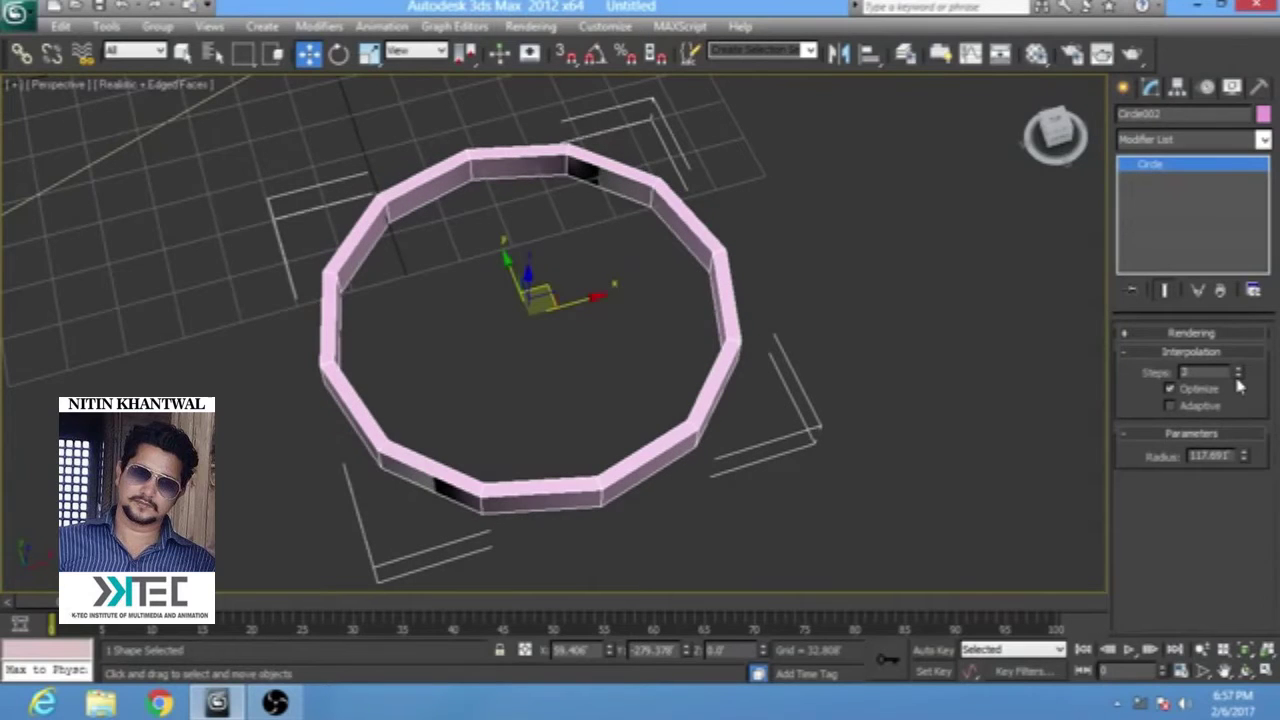
click(1238, 382)
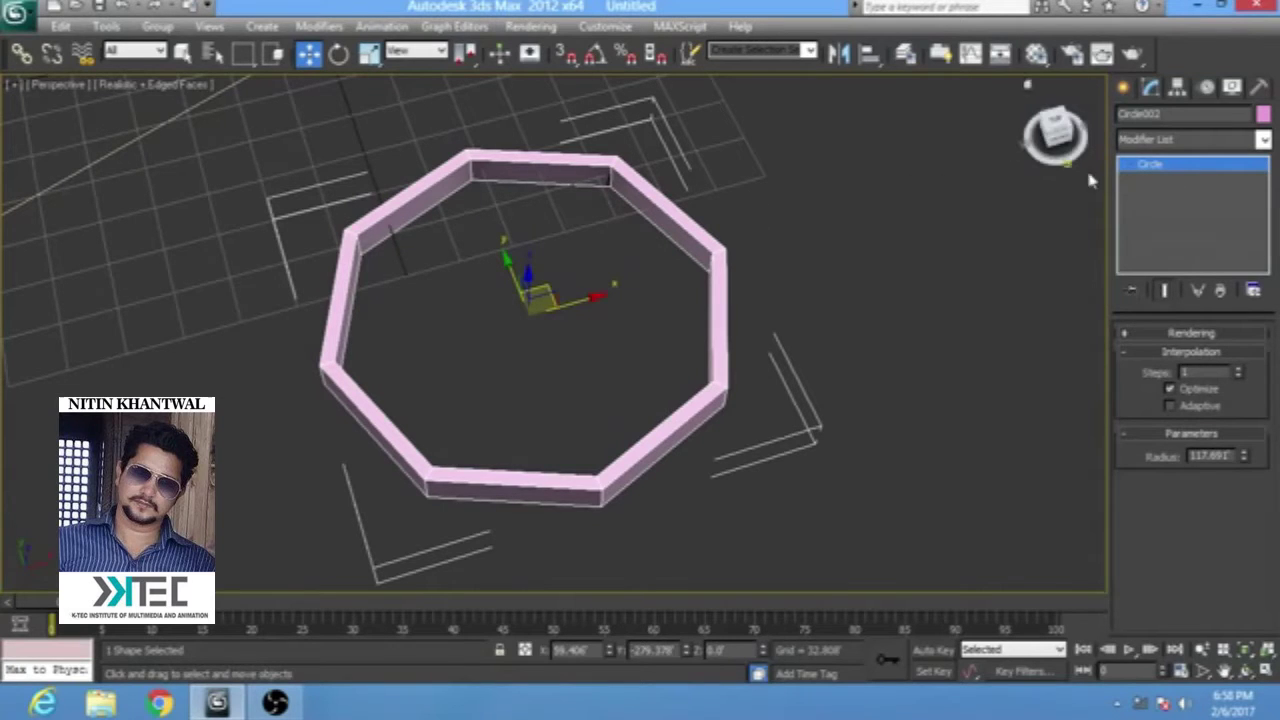
right_click(778, 219)
mouse_move(766, 398)
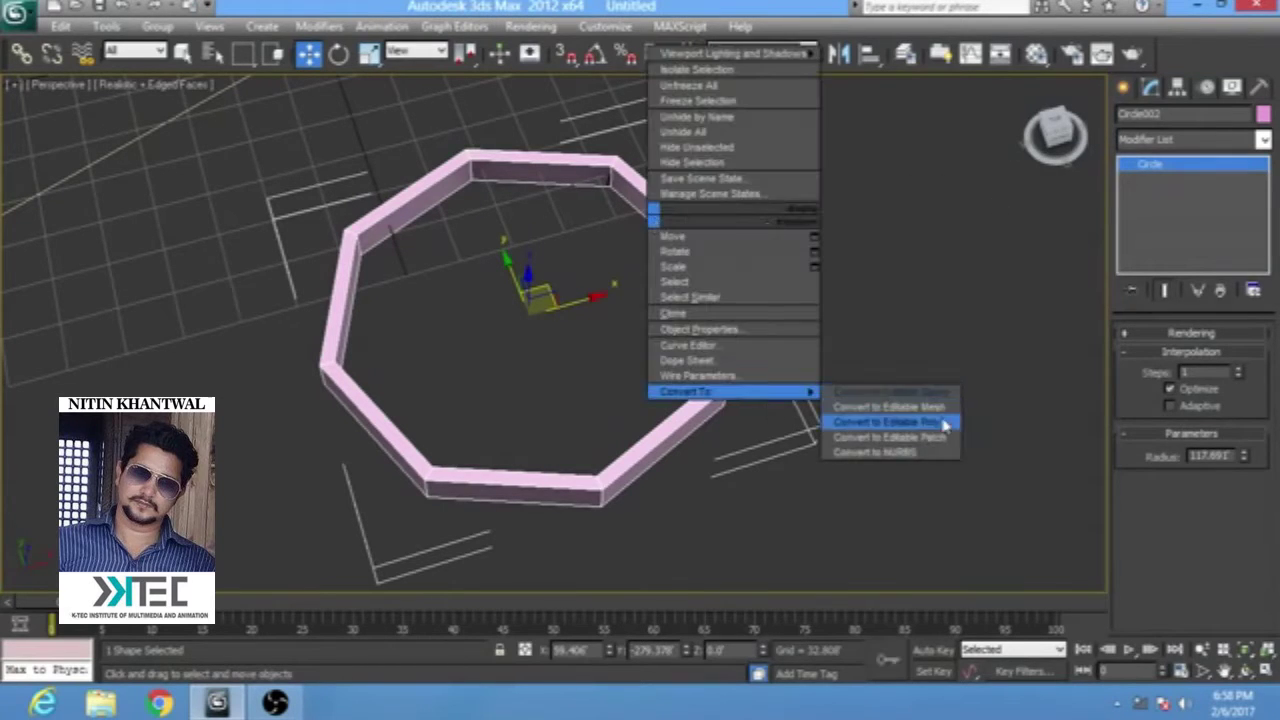
click(818, 215)
mouse_move(814, 175)
mouse_down()
mouse_move(590, 312)
mouse_move(660, 315)
mouse_up()
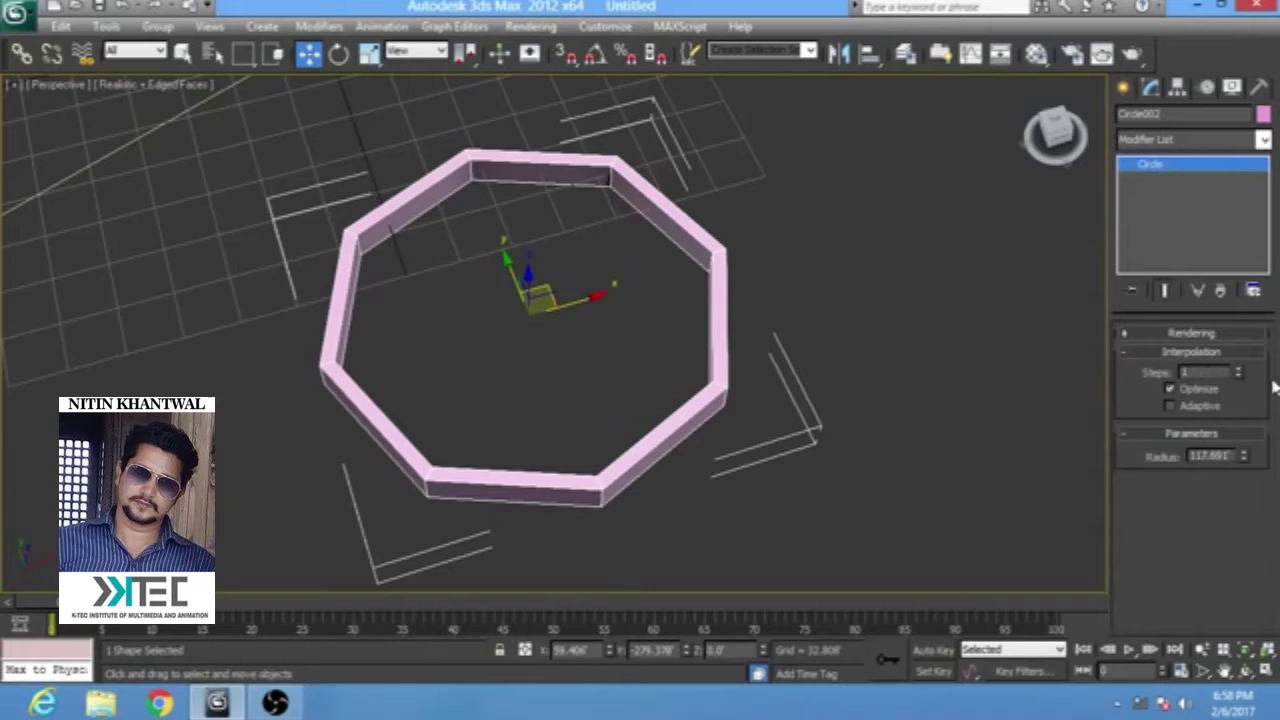
- Set the circle's interpolation steps to 2 and collapse the interpolation settings
click(1240, 370)
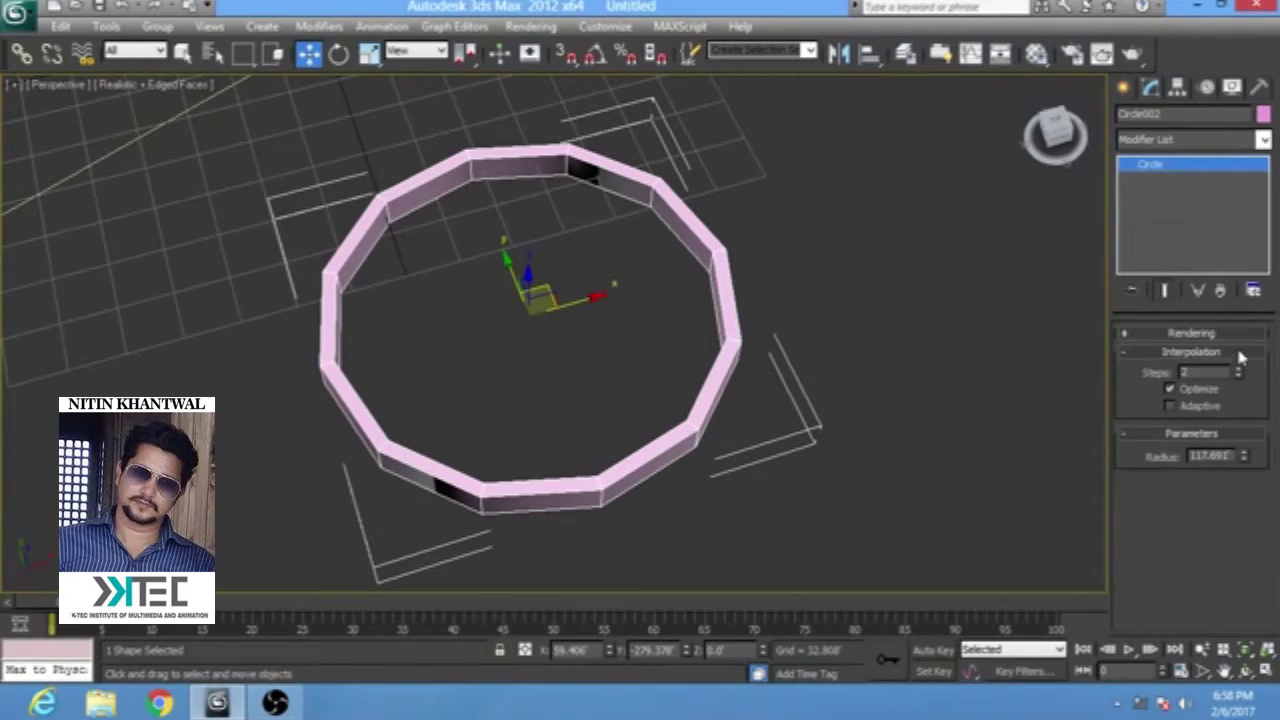
click(1236, 352)
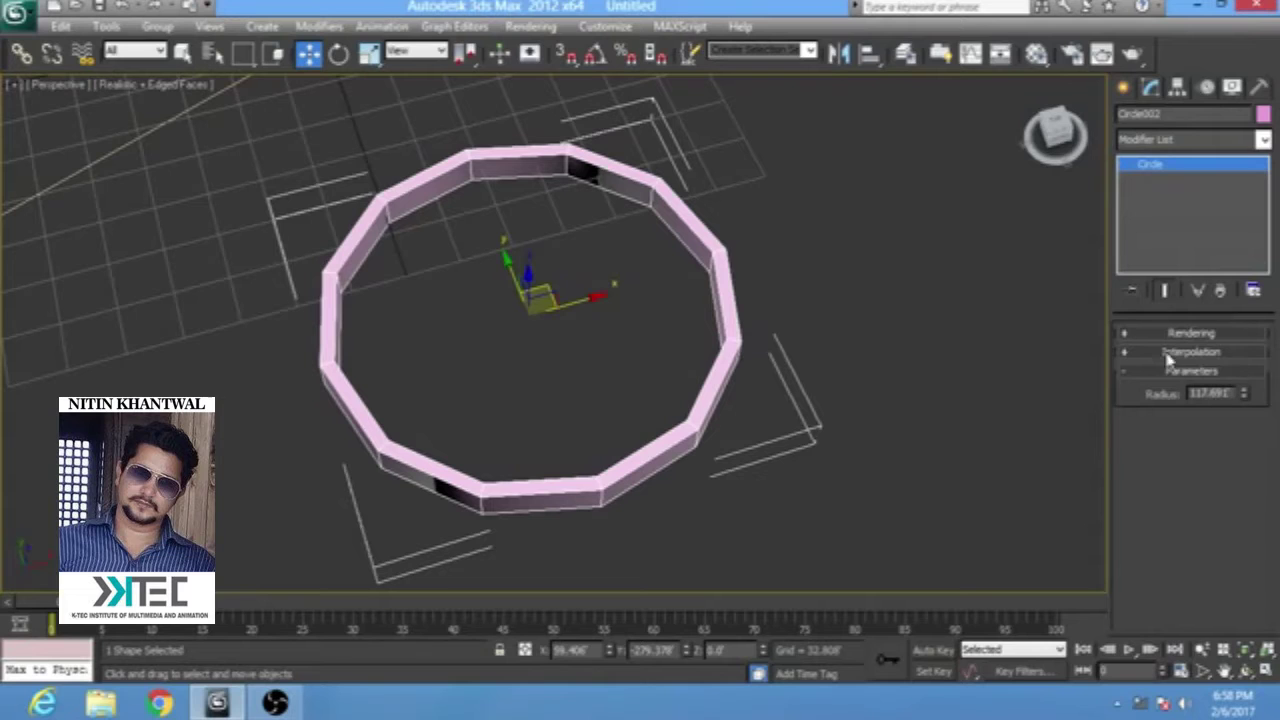
- Expand the circle's interpolation settings and reduce its steps to 0
click(1168, 356)
click(1240, 377)
click(1240, 377)
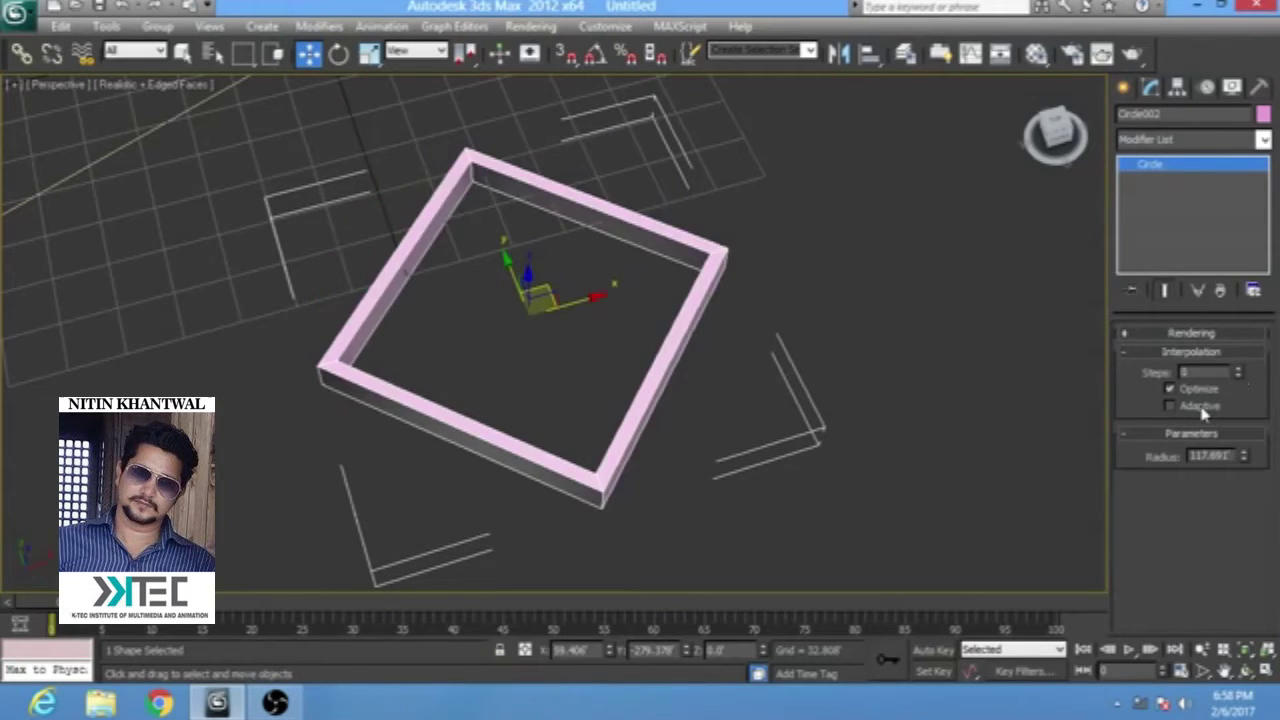
- Turn off Optimize for the circle, leave Adaptive off, and set the interpolation steps to 1
click(1171, 406)
click(1196, 407)
click(1203, 390)
click(1240, 370)
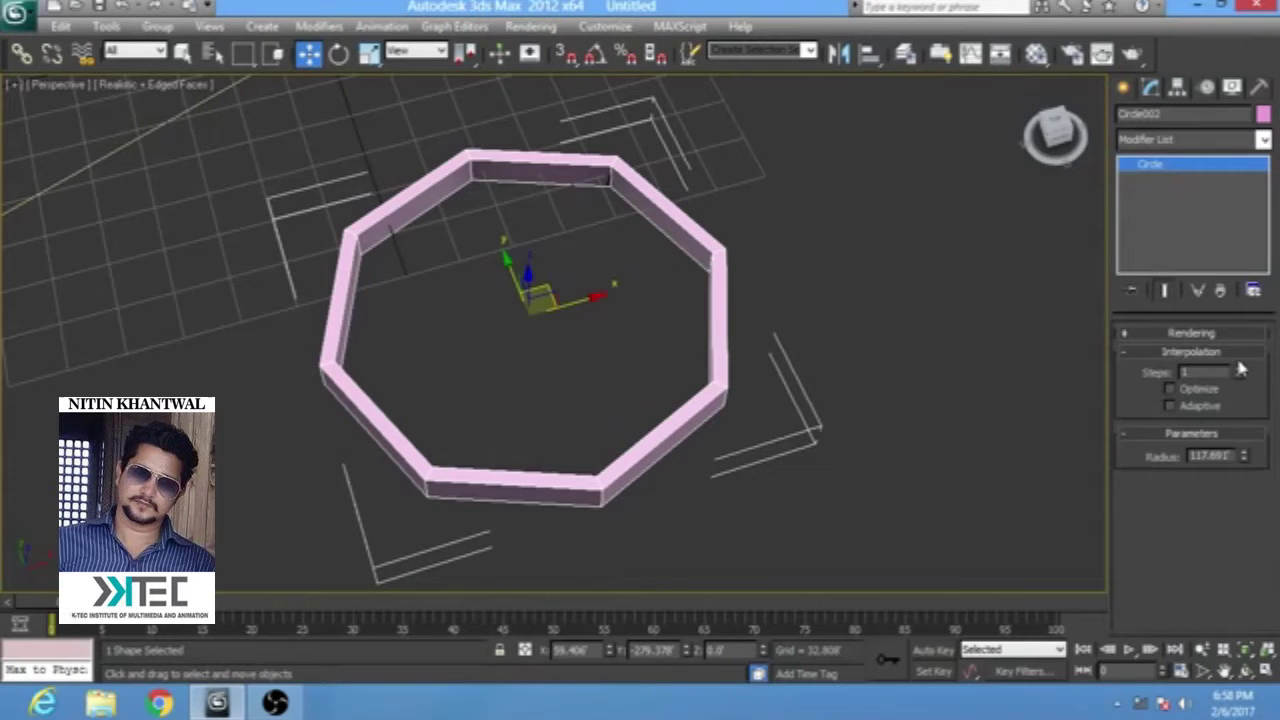
click(1239, 377)
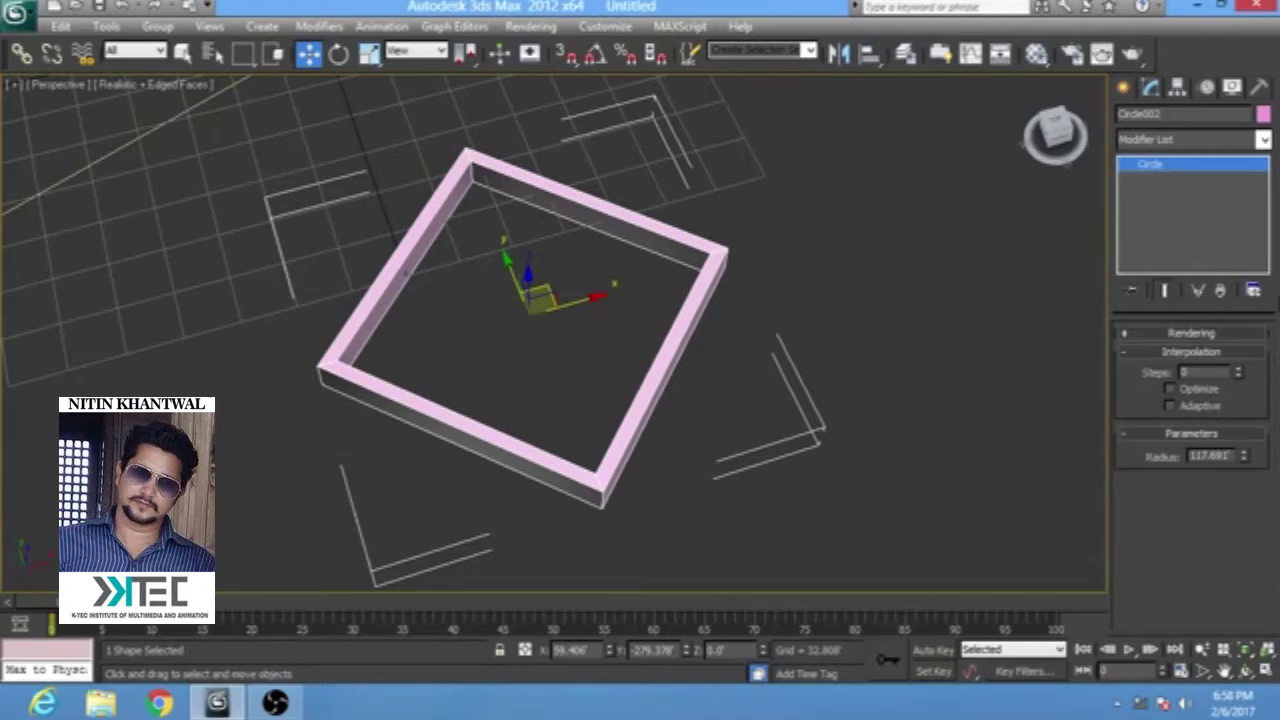
click(1239, 371)
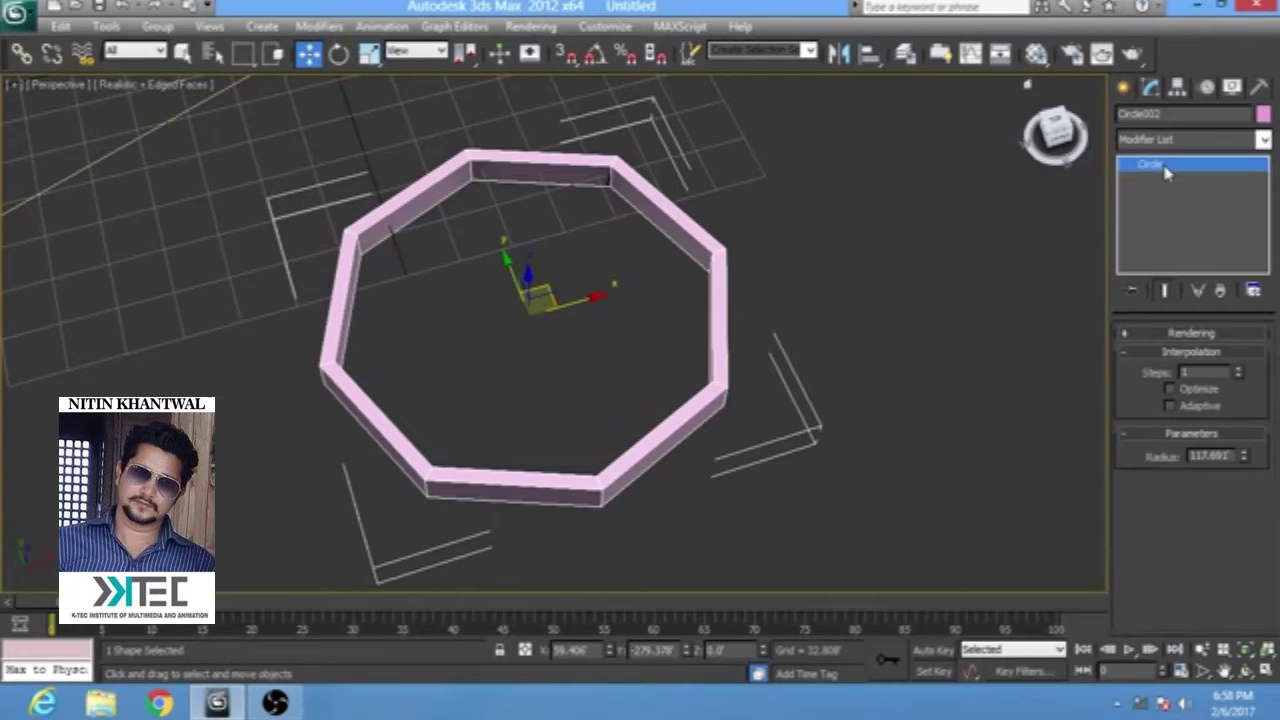
- Raise the circle's interpolation steps to 12
click(1237, 372)
click(1237, 372)
click(1237, 372)
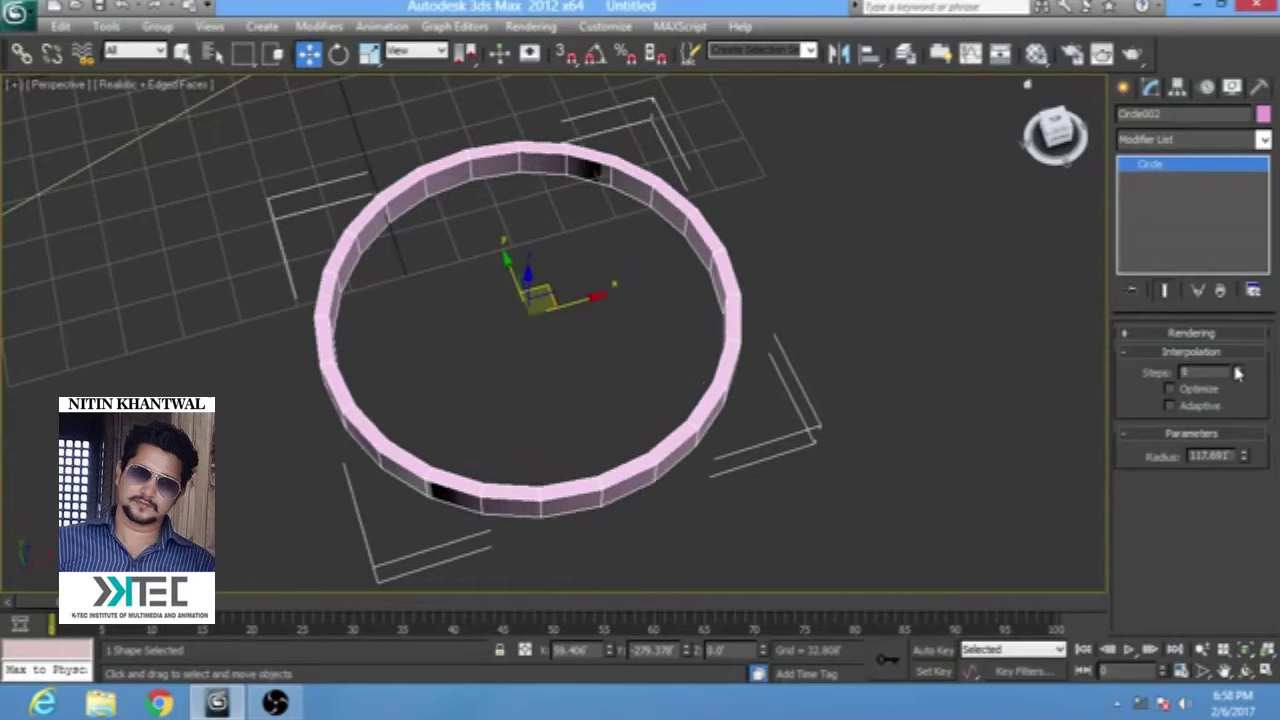
click(1237, 372)
click(1237, 372)
click(1237, 372)
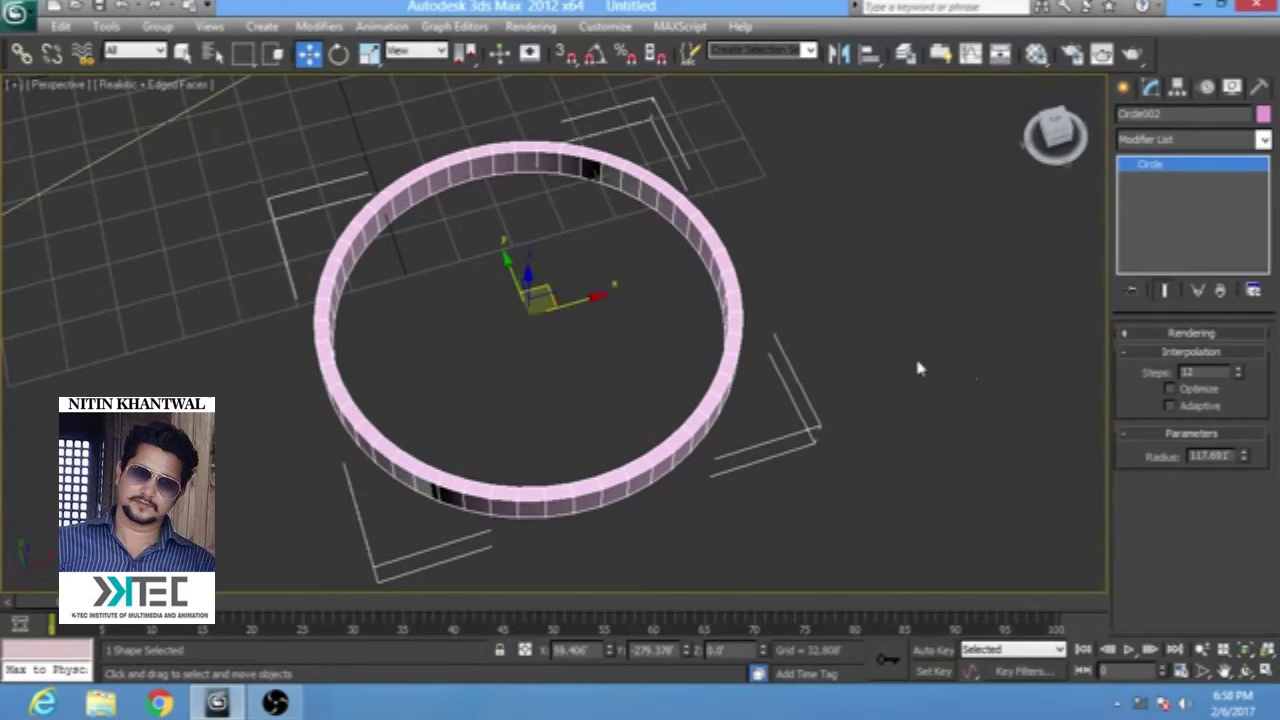
- Turn on Adaptive interpolation for the circle and inspect the ring both deselected and selected
click(742, 388)
alt+middle_drag(742, 388, 768, 362)
drag(771, 454, 582, 308)
key(z)
alt+middle_drag(803, 388, 782, 420)
scroll(800, 408, down, 3)
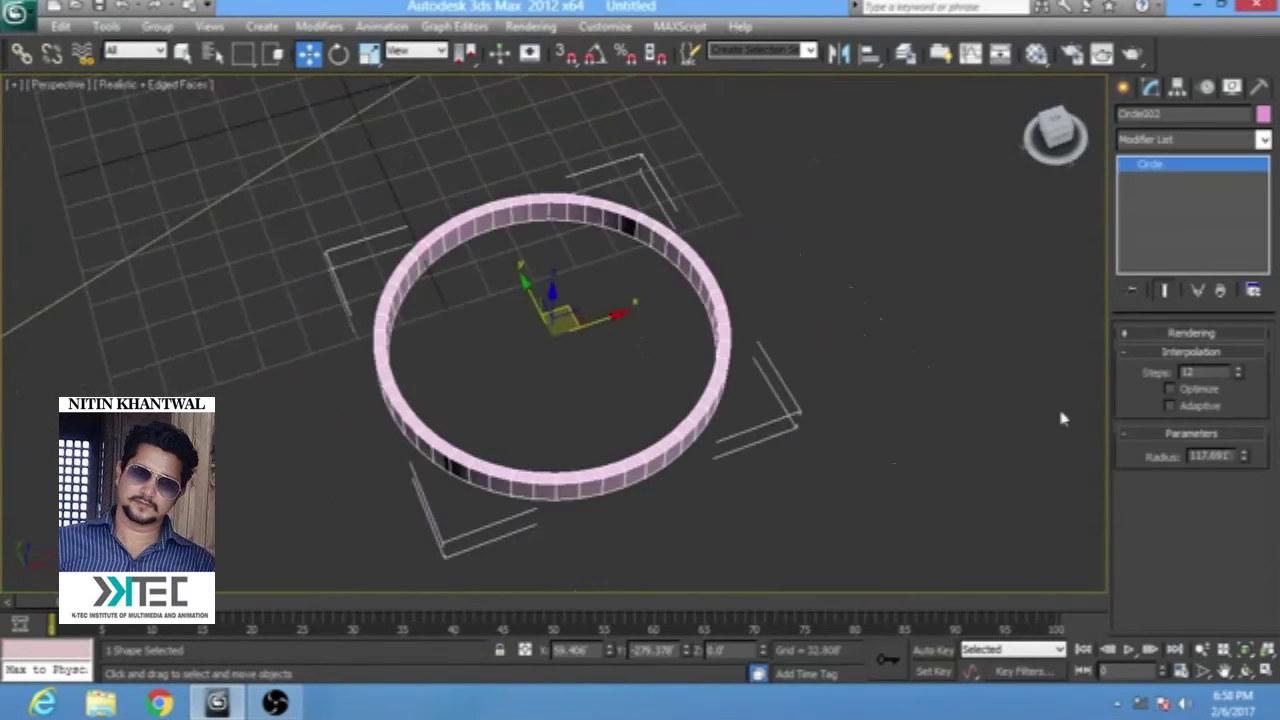
click(1171, 406)
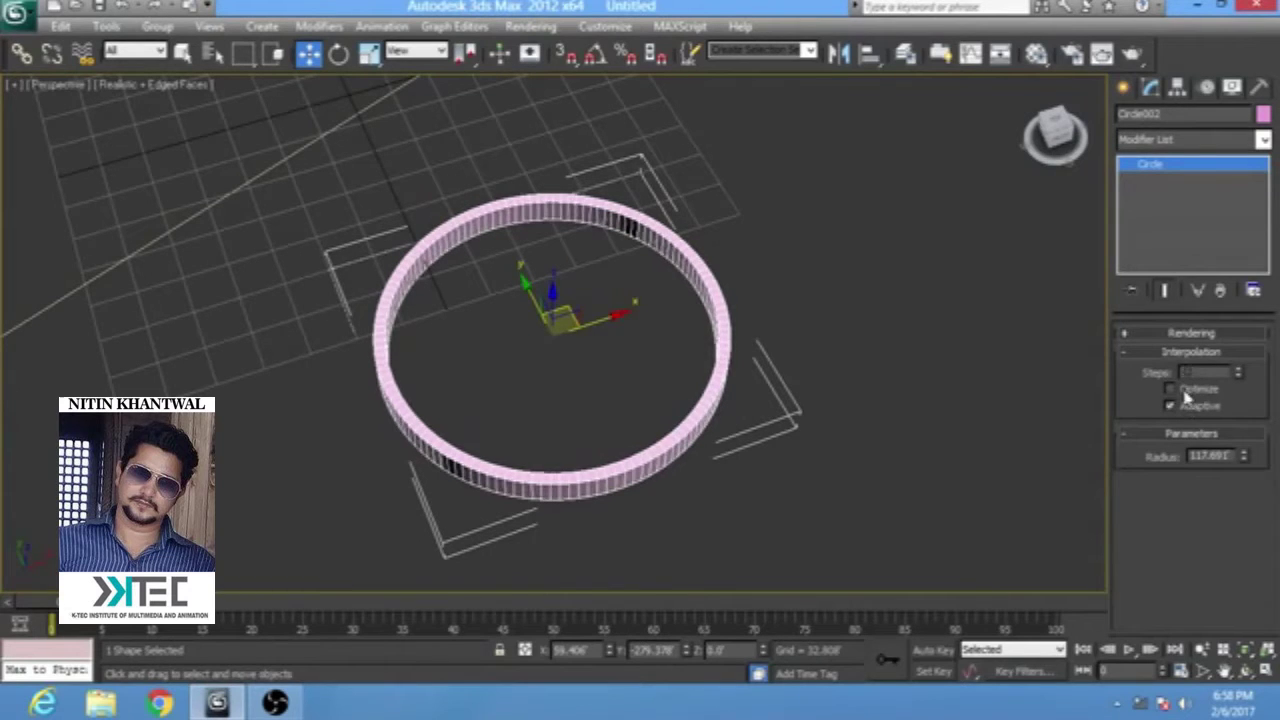
click(789, 197)
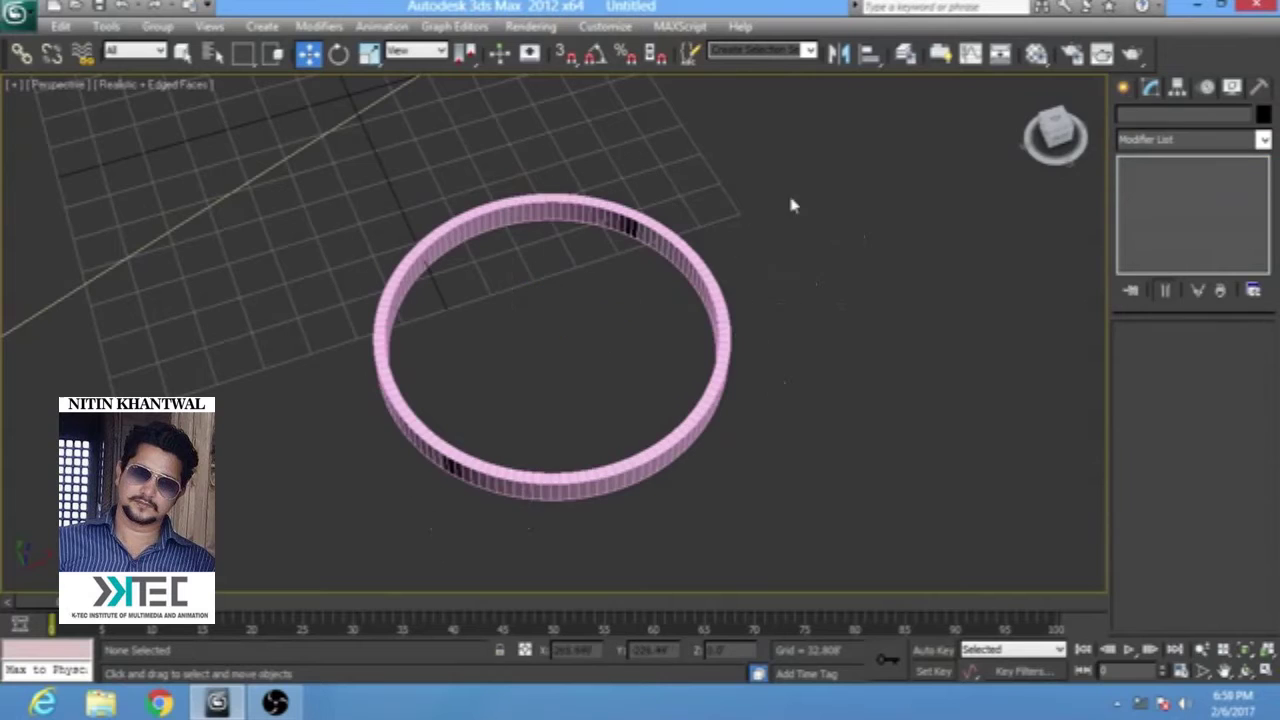
drag(789, 197, 491, 307)
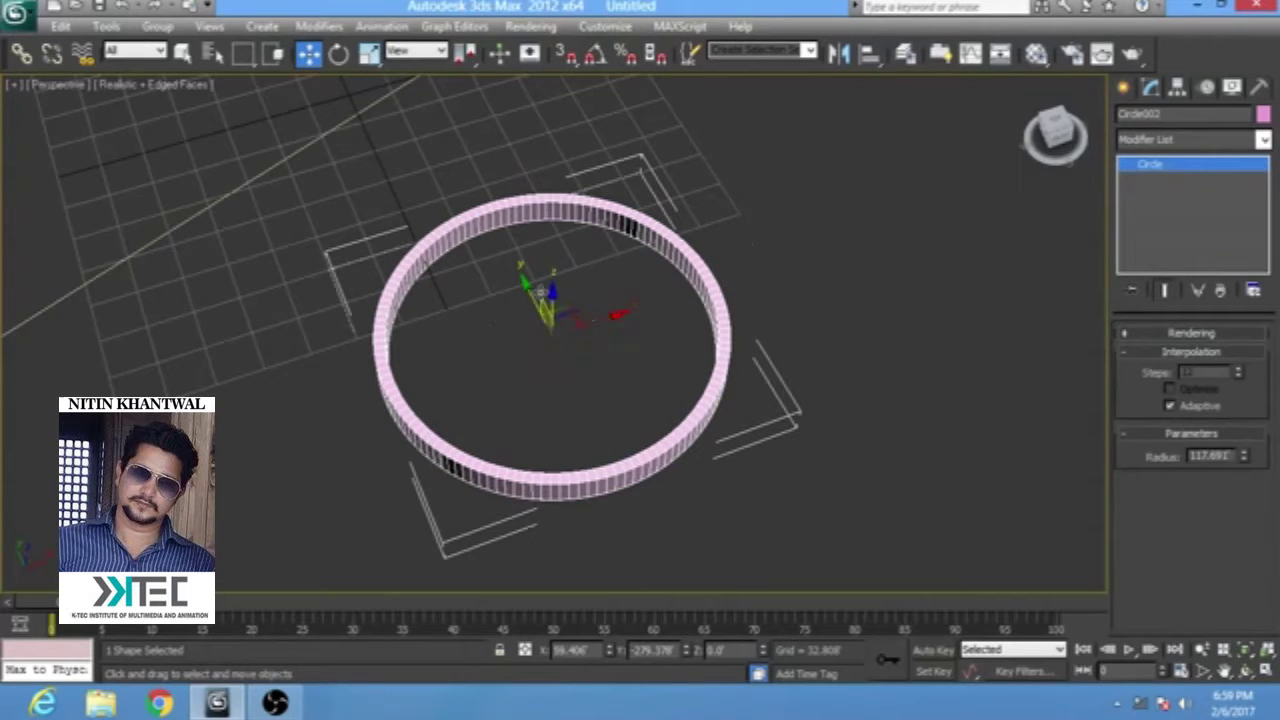
- Turn Adaptive off and Optimize on for the circle, and set its interpolation steps to 11
click(1203, 408)
click(1239, 369)
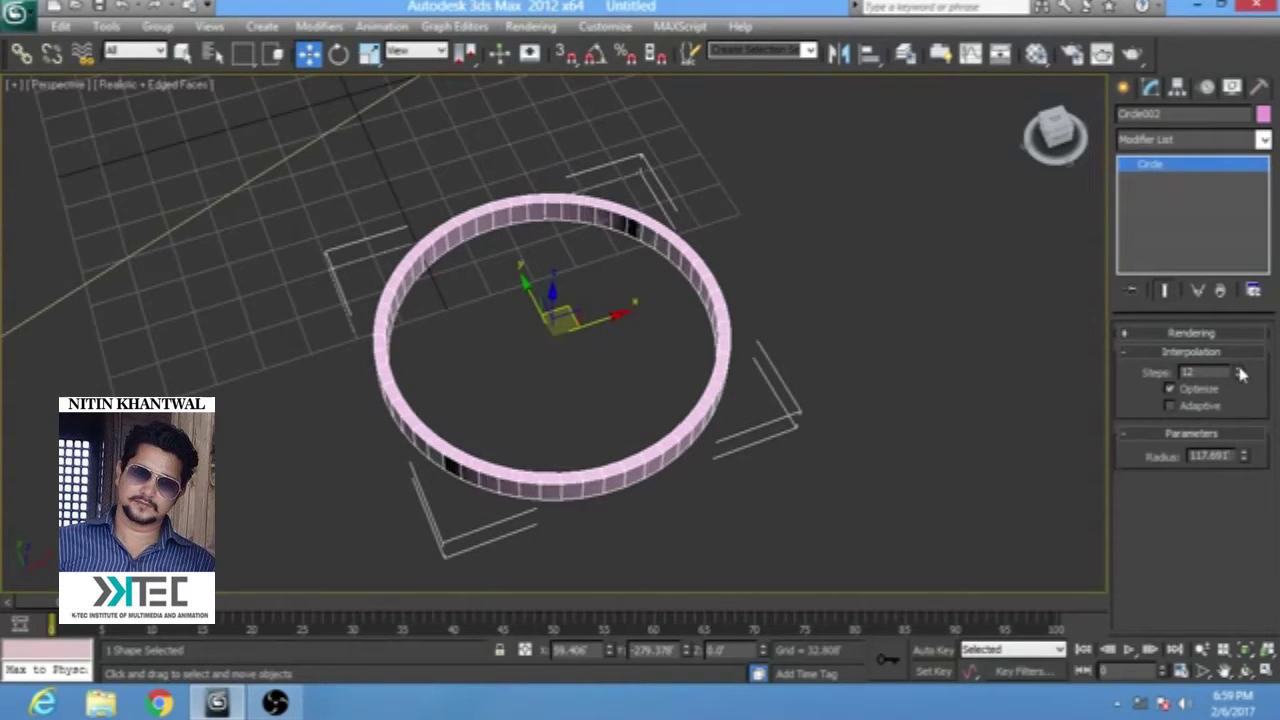
click(1239, 369)
click(1238, 377)
click(1238, 377)
click(1238, 377)
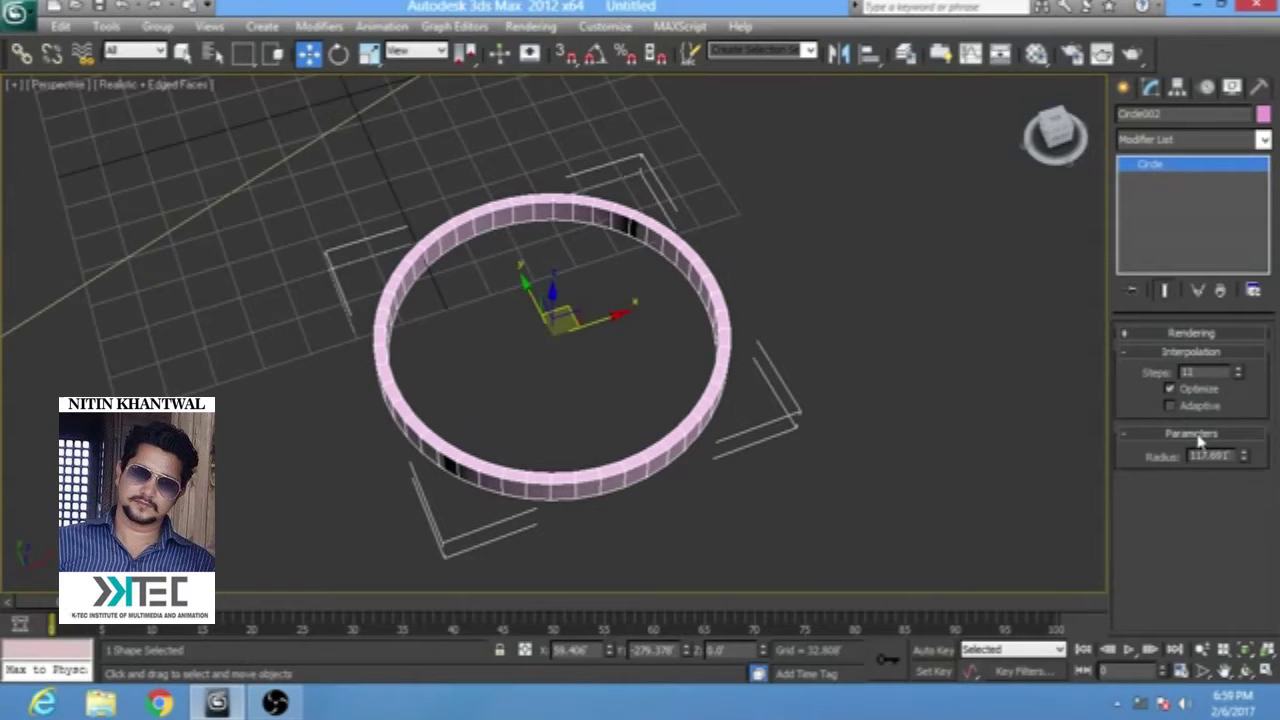
- Increase the circle's radius to about 155'
drag(1243, 456, 1238, 424)
scroll(780, 370, down, 5)
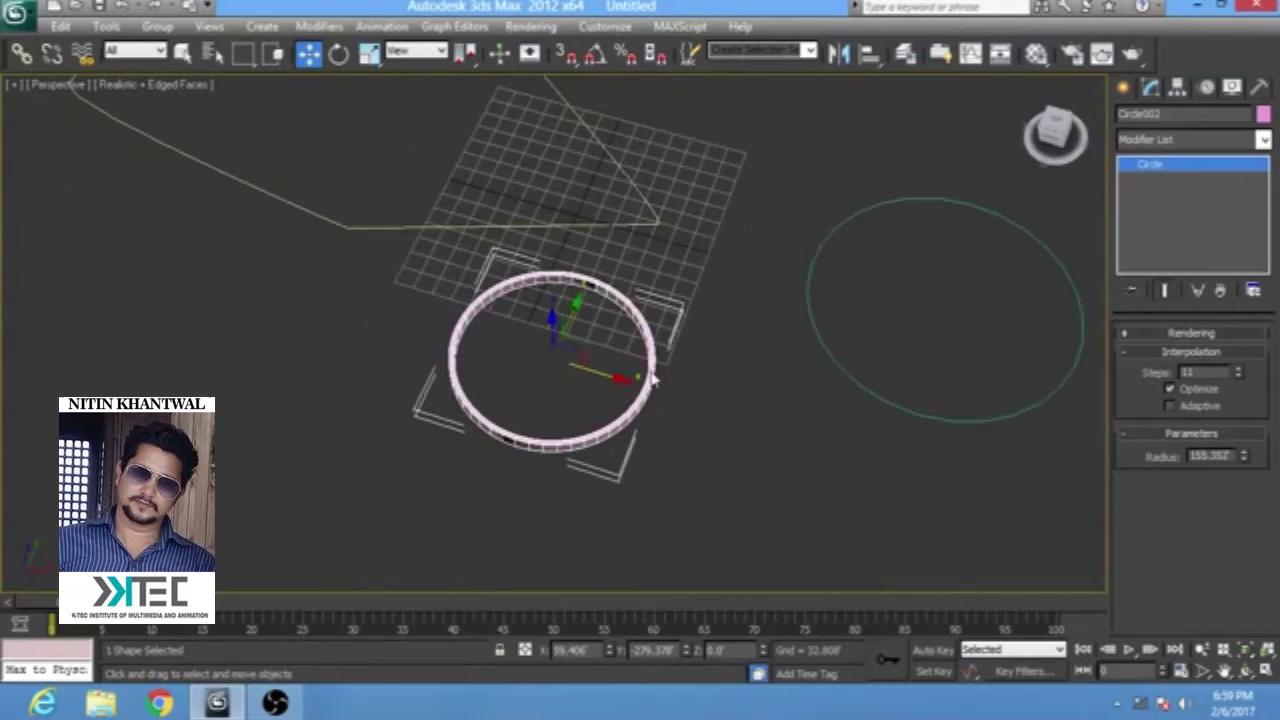
alt+middle_drag(533, 366, 552, 292)
- Collapse the interpolation settings and convert the pink circle to an Editable Spline
right_click(550, 292)
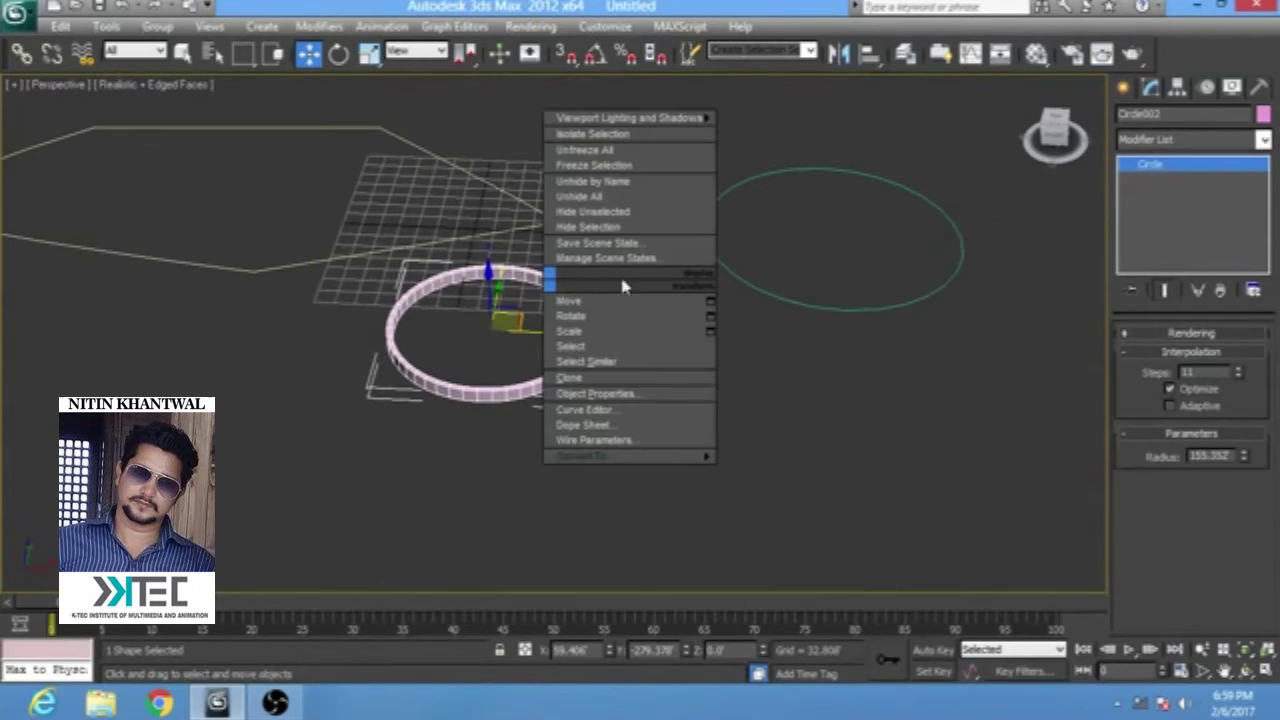
mouse_move(600, 456)
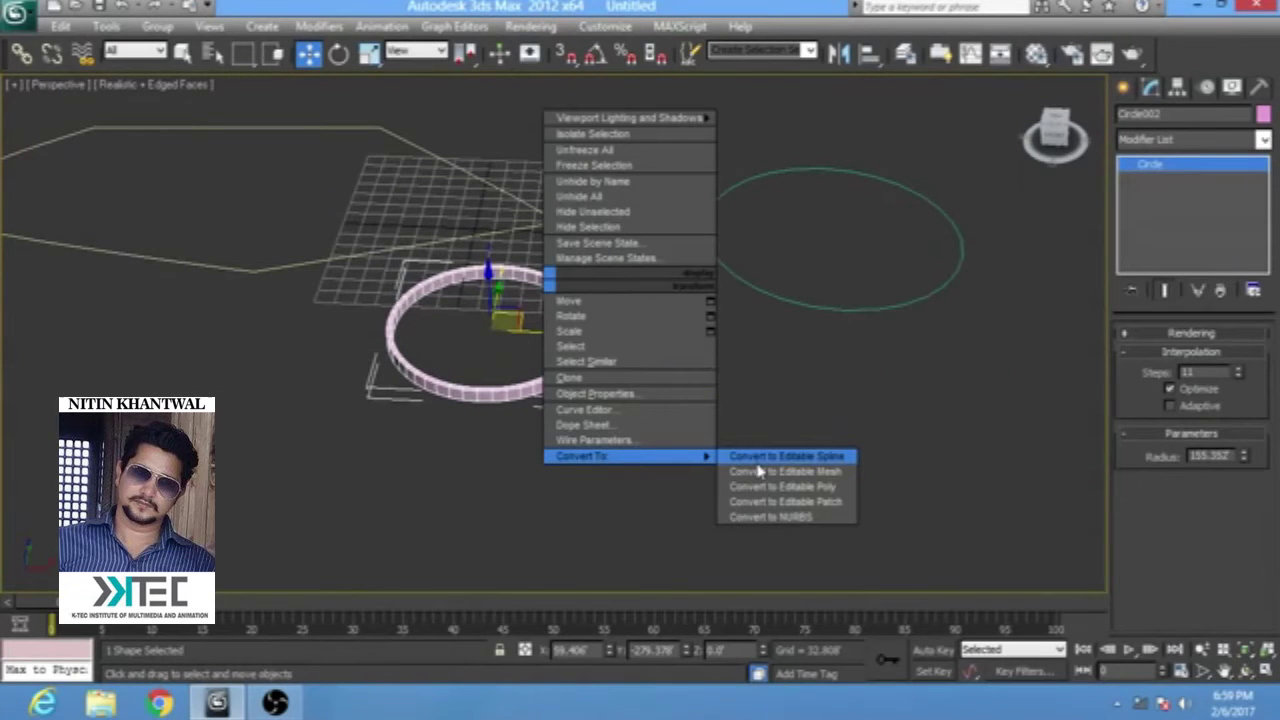
click(1212, 352)
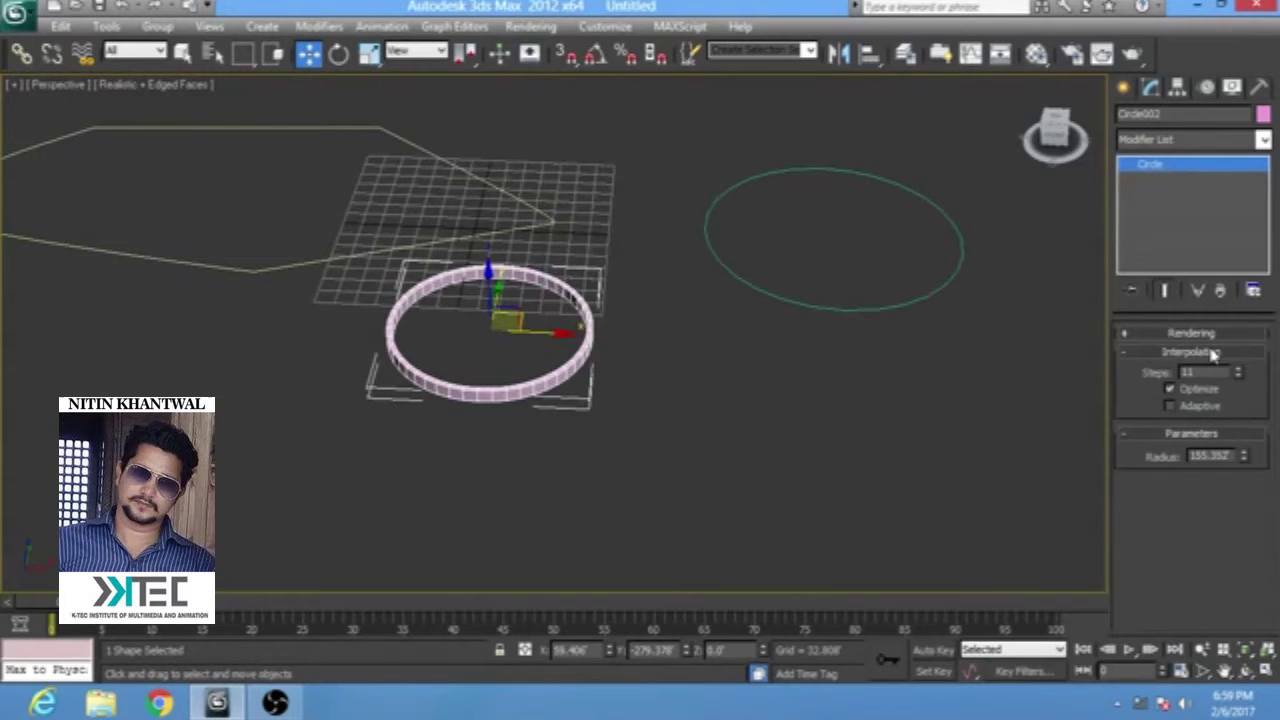
click(1212, 352)
right_click(580, 293)
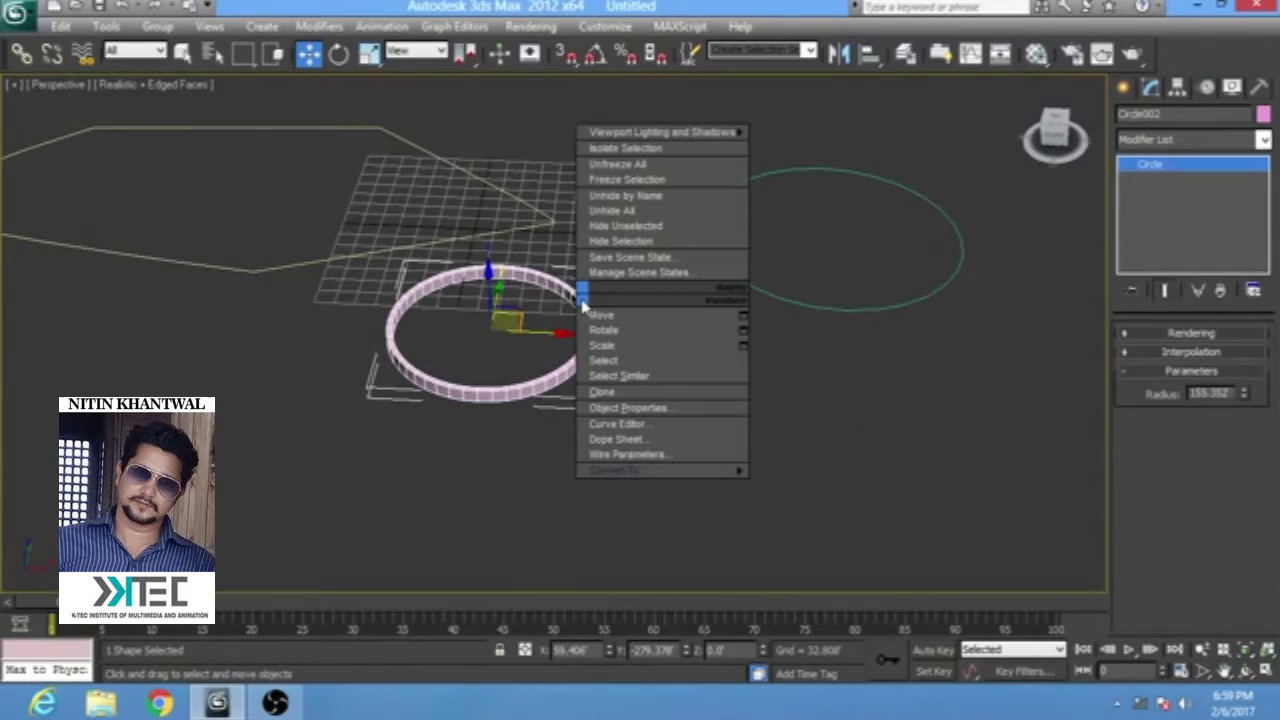
mouse_move(700, 471)
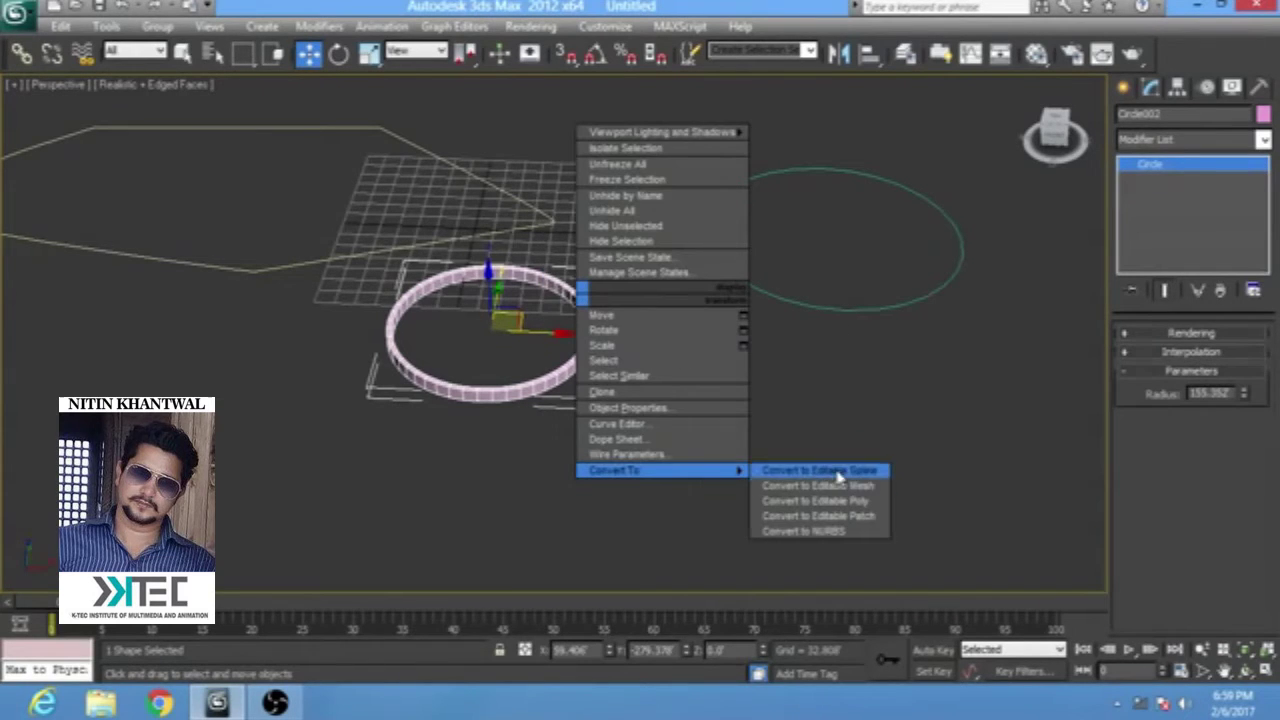
click(821, 472)
- Expand the Editable Spline's sub-object levels, go through Segment and Spline, and activate Vertex level
key(z)
alt+middle_drag(642, 381, 614, 381)
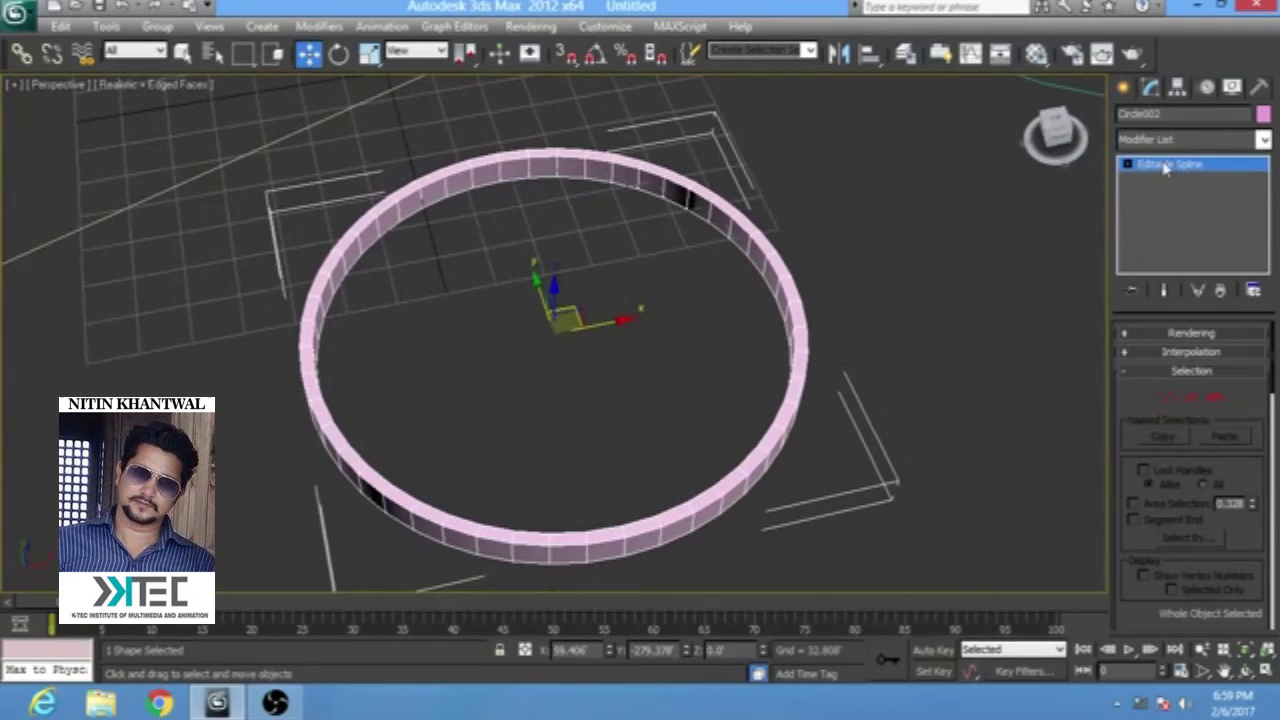
click(1127, 163)
click(1162, 179)
click(1166, 194)
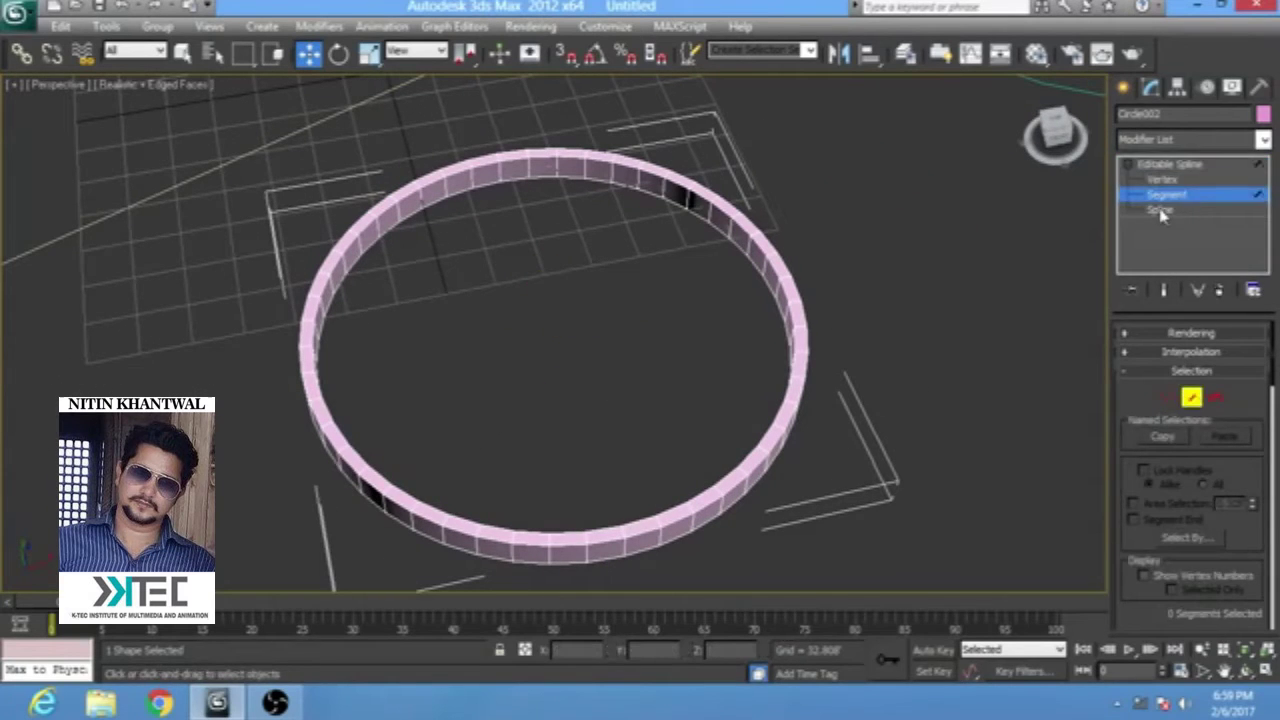
click(1160, 210)
click(1163, 179)
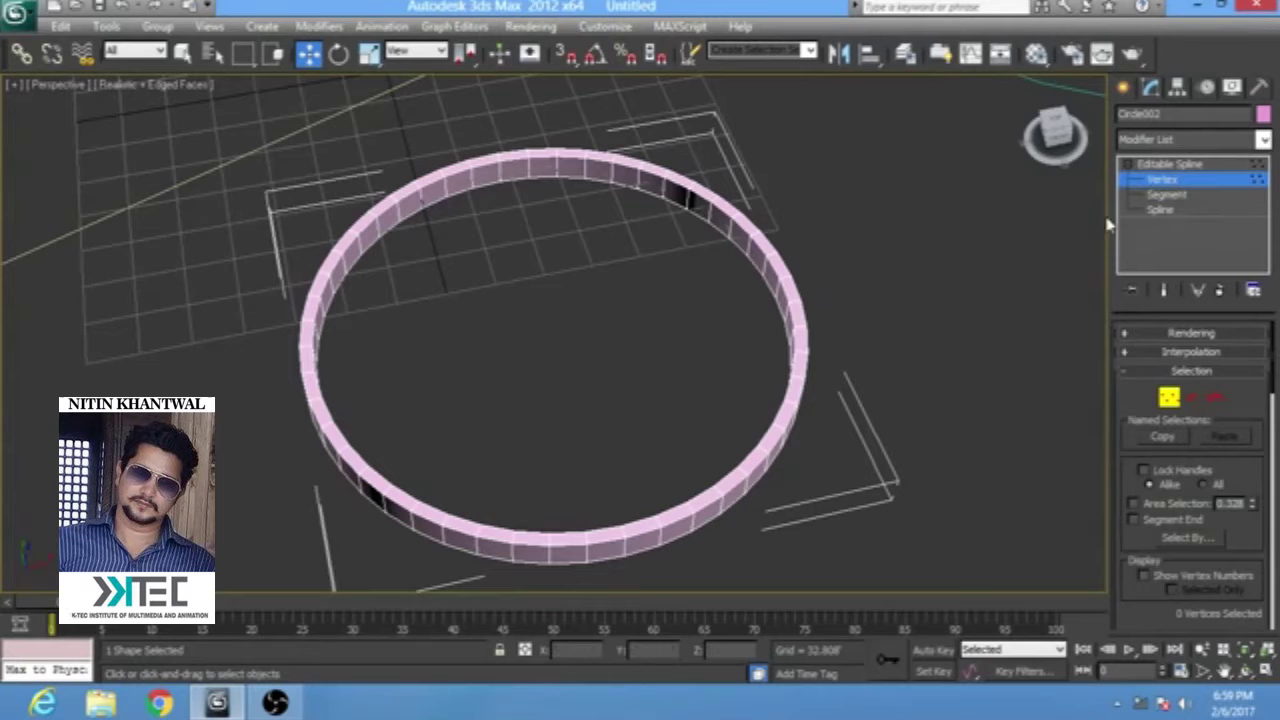
- Select the single vertex on the ring's positive X side
click(776, 268)
alt+middle_drag(708, 380, 728, 345)
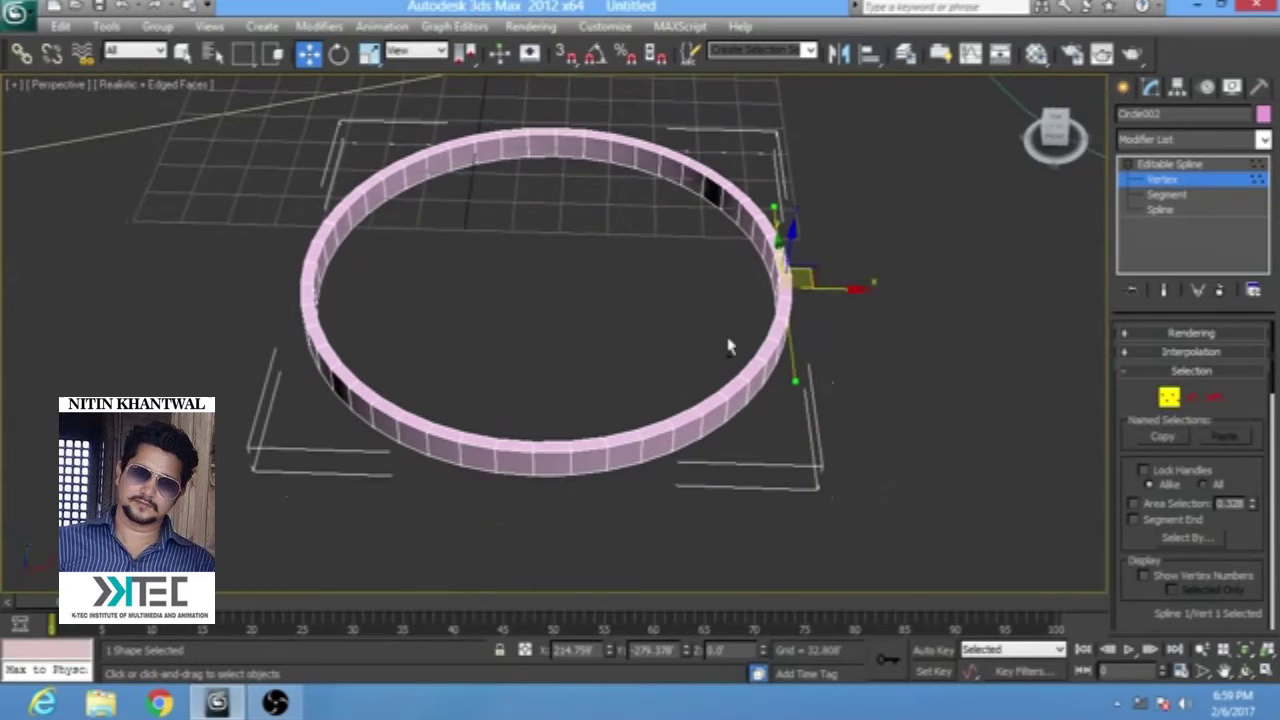
drag(847, 297, 645, 372)
key(ctrl+z)
drag(822, 266, 721, 377)
alt+middle_drag(818, 351, 901, 171)
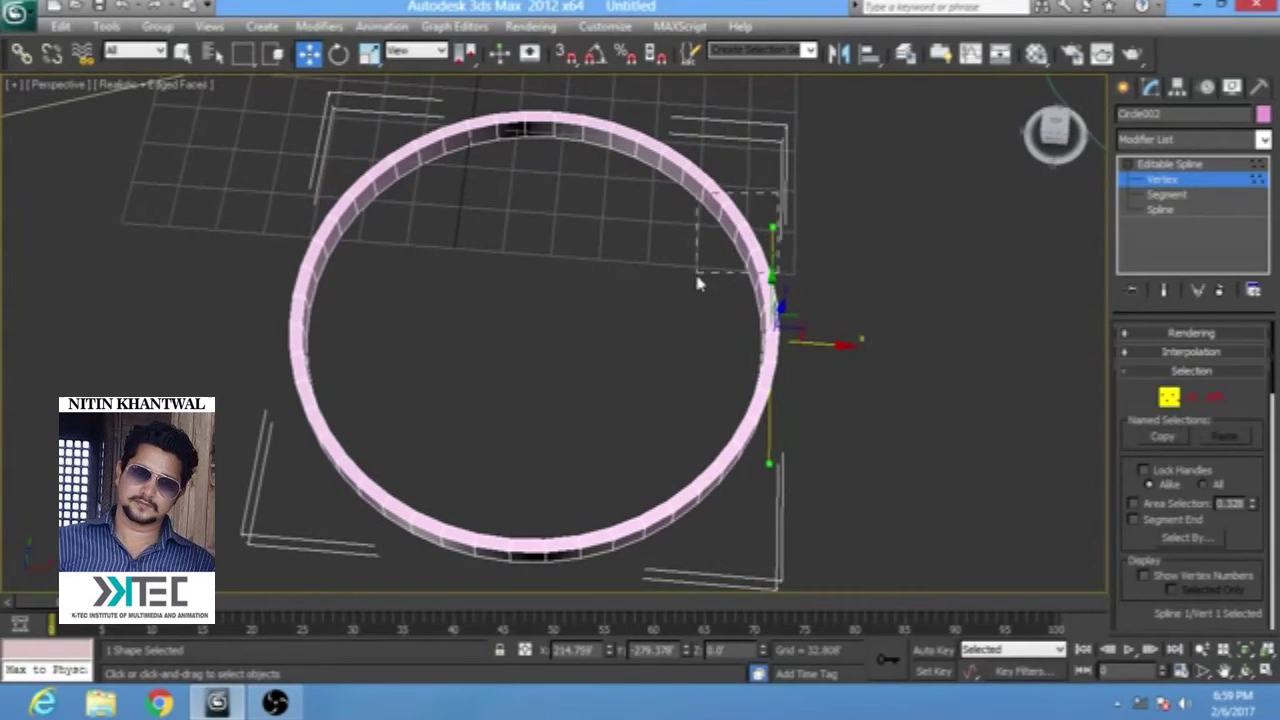
click(713, 252)
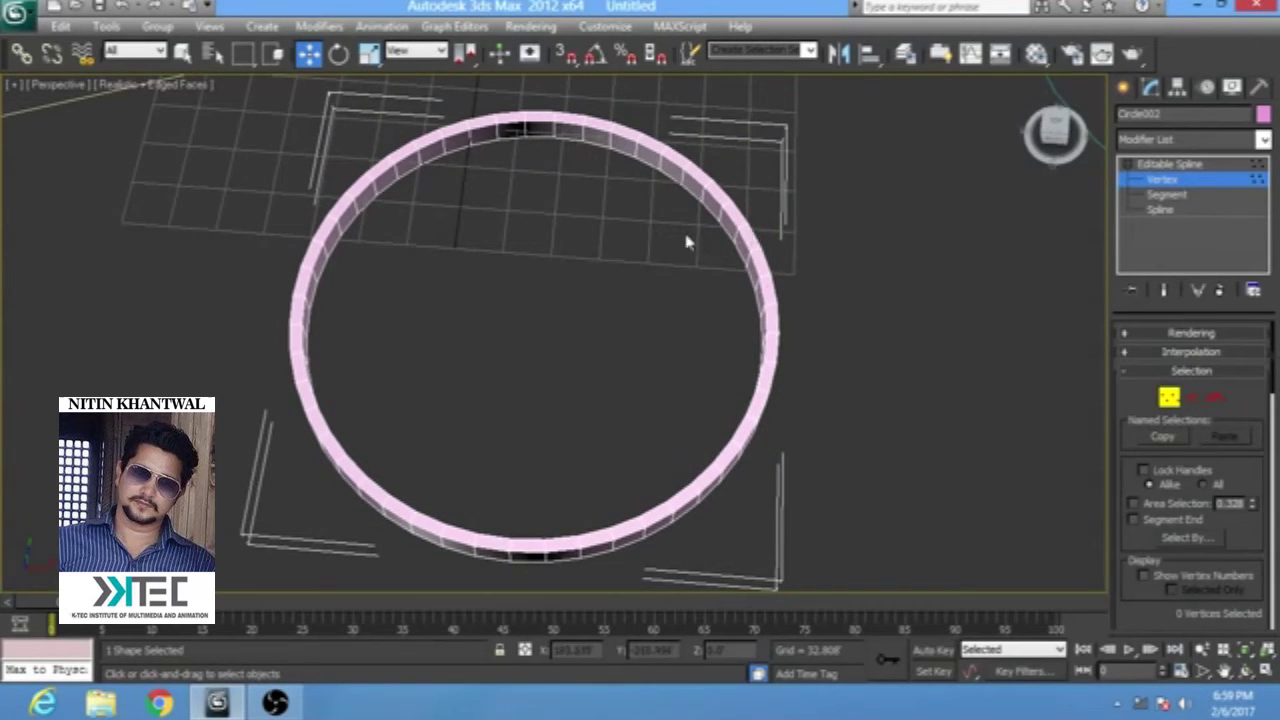
drag(863, 286, 714, 400)
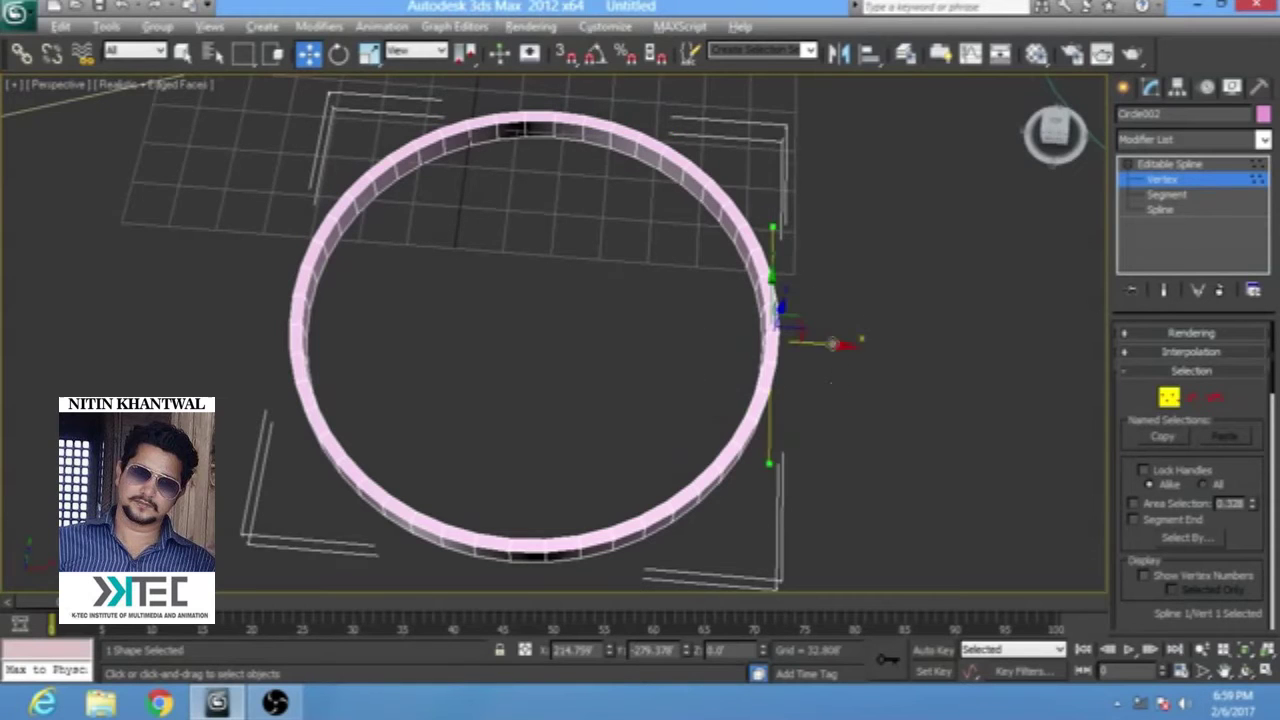
alt+middle_drag(870, 360, 884, 337)
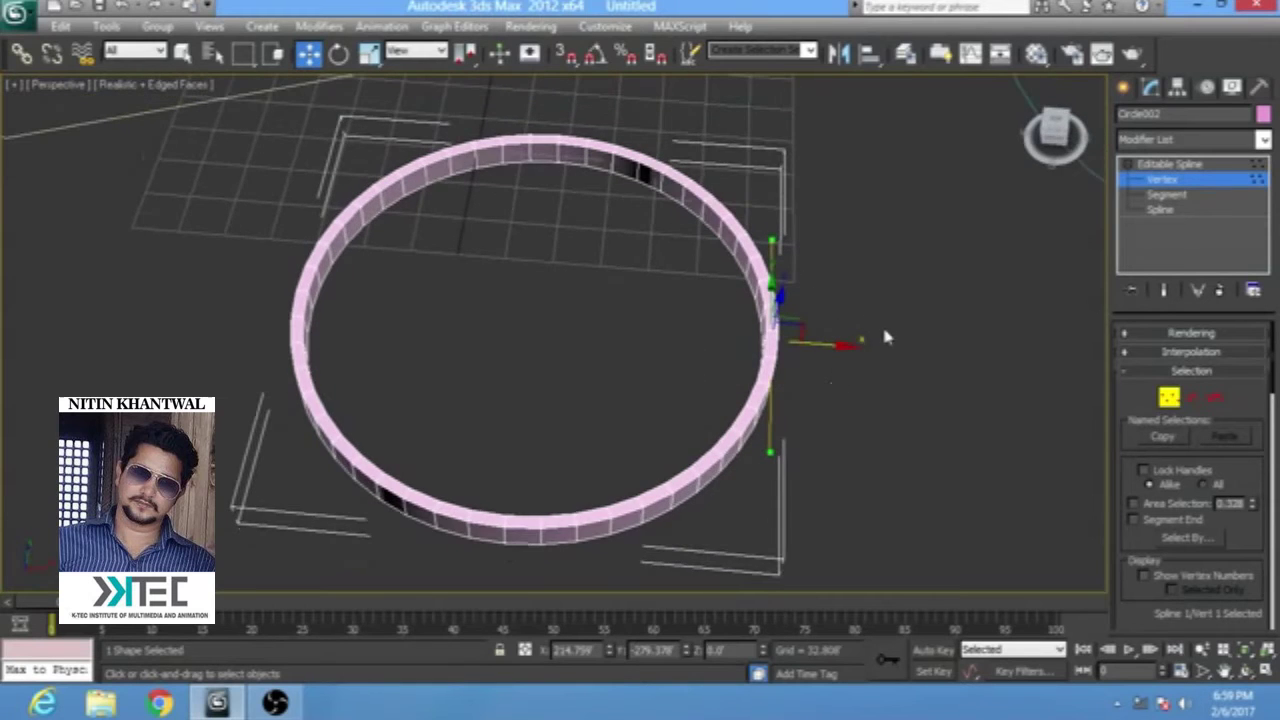
- Turn off Enable In Viewport and move the circle's positive-X vertex outward along X to about 295'
click(1158, 337)
click(1156, 360)
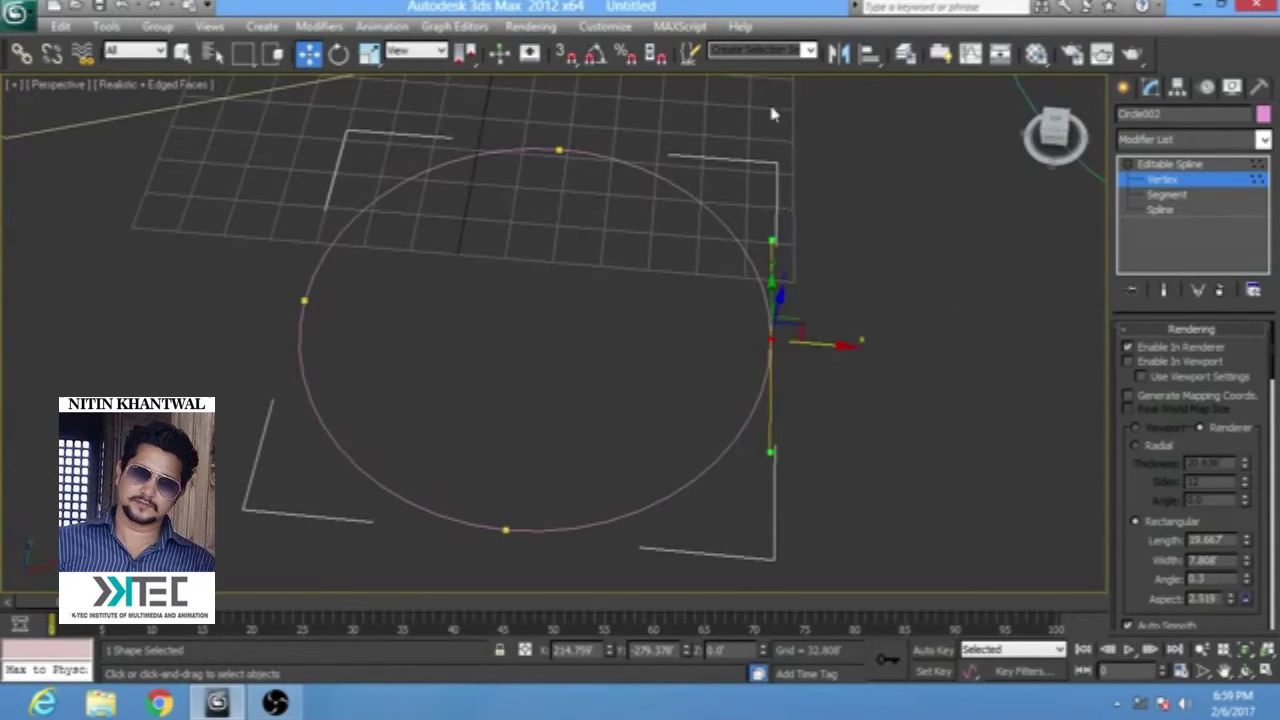
drag(914, 286, 495, 470)
drag(832, 345, 940, 347)
- Leave Vertex level and delete the line shape together with the edited circle
scroll(566, 237, down, 7)
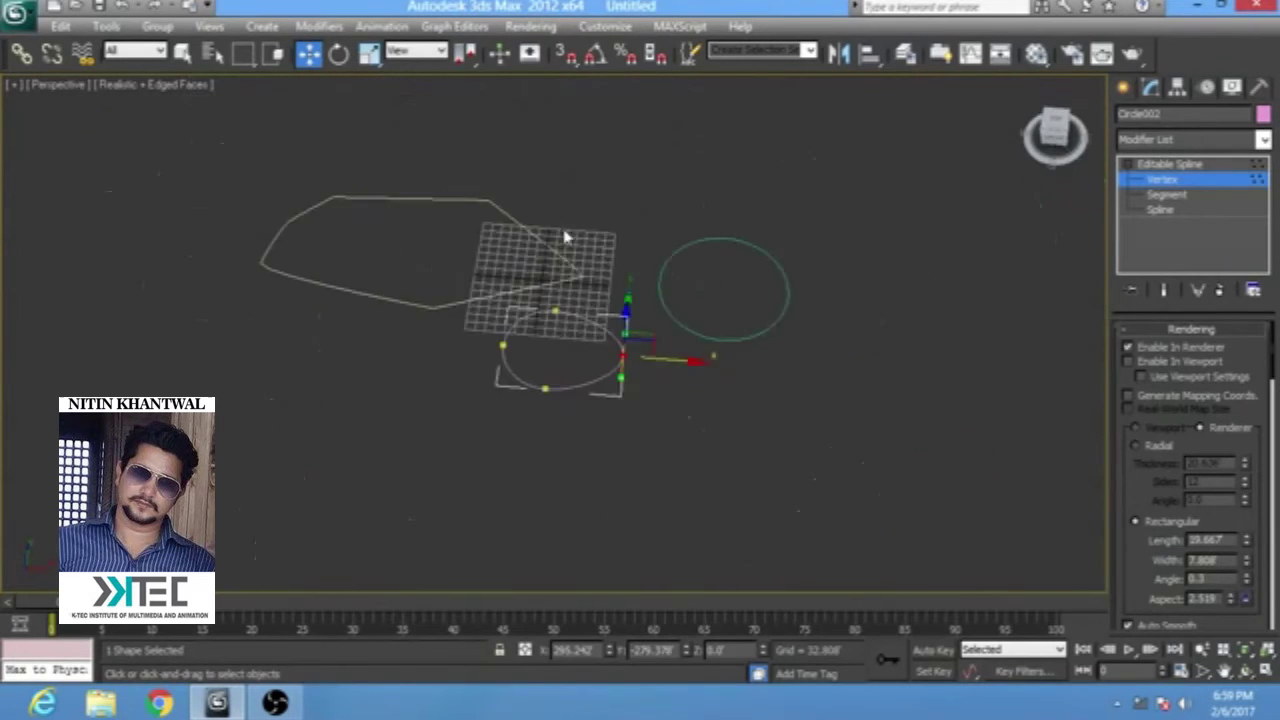
alt+middle_drag(566, 237, 641, 216)
click(1168, 164)
drag(145, 193, 572, 535)
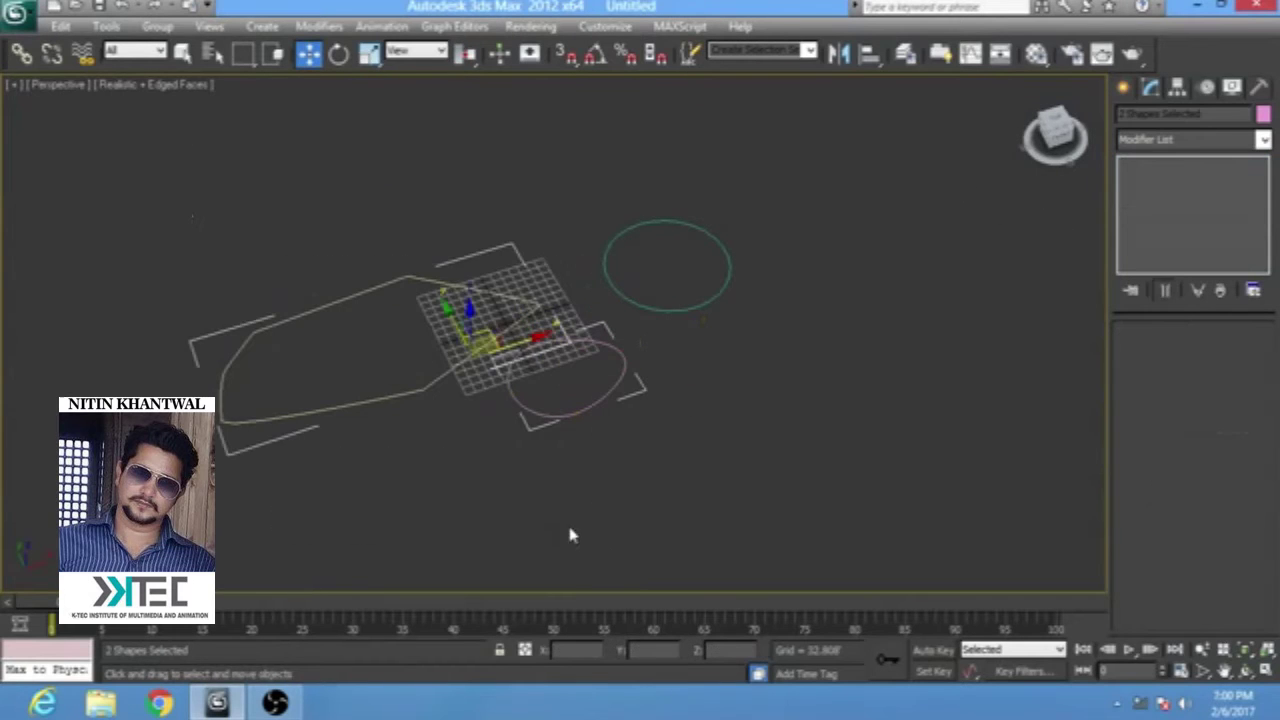
key(Delete)
- Convert the remaining green circle to an Editable Spline and activate its Vertex level
drag(725, 403, 584, 162)
key(z)
alt+middle_drag(652, 261, 673, 309)
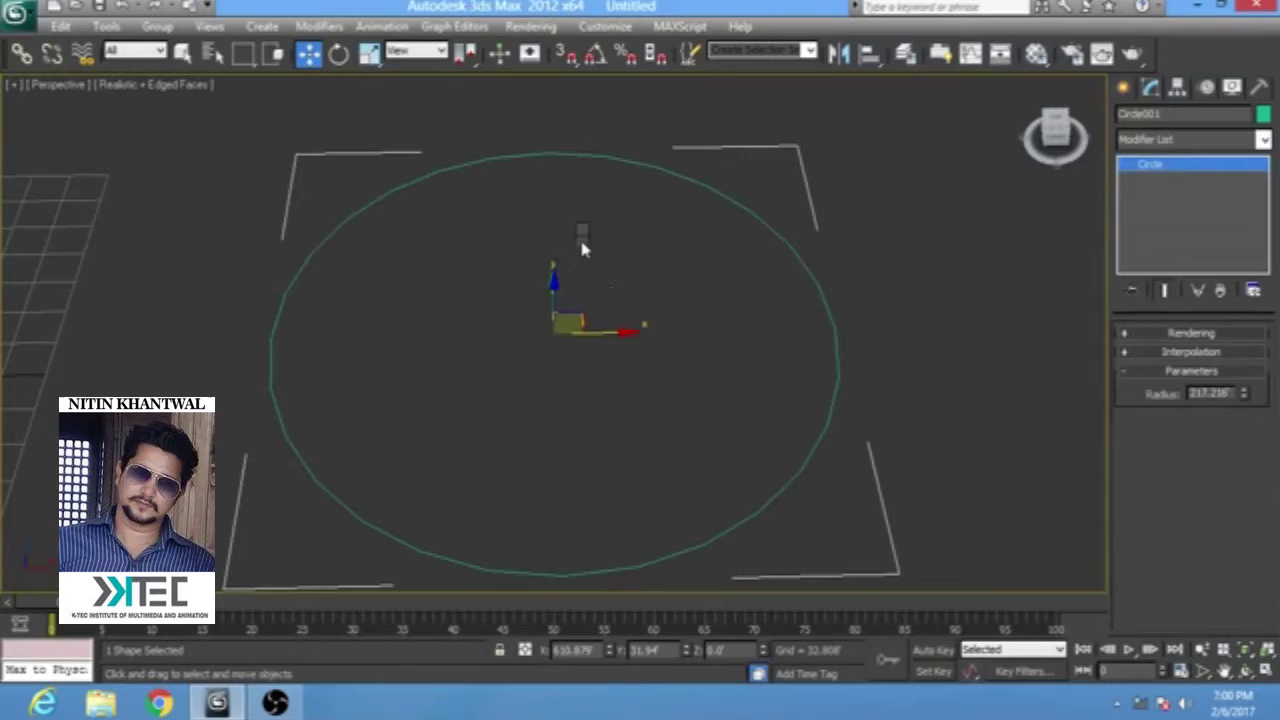
right_click(582, 240)
mouse_move(706, 416)
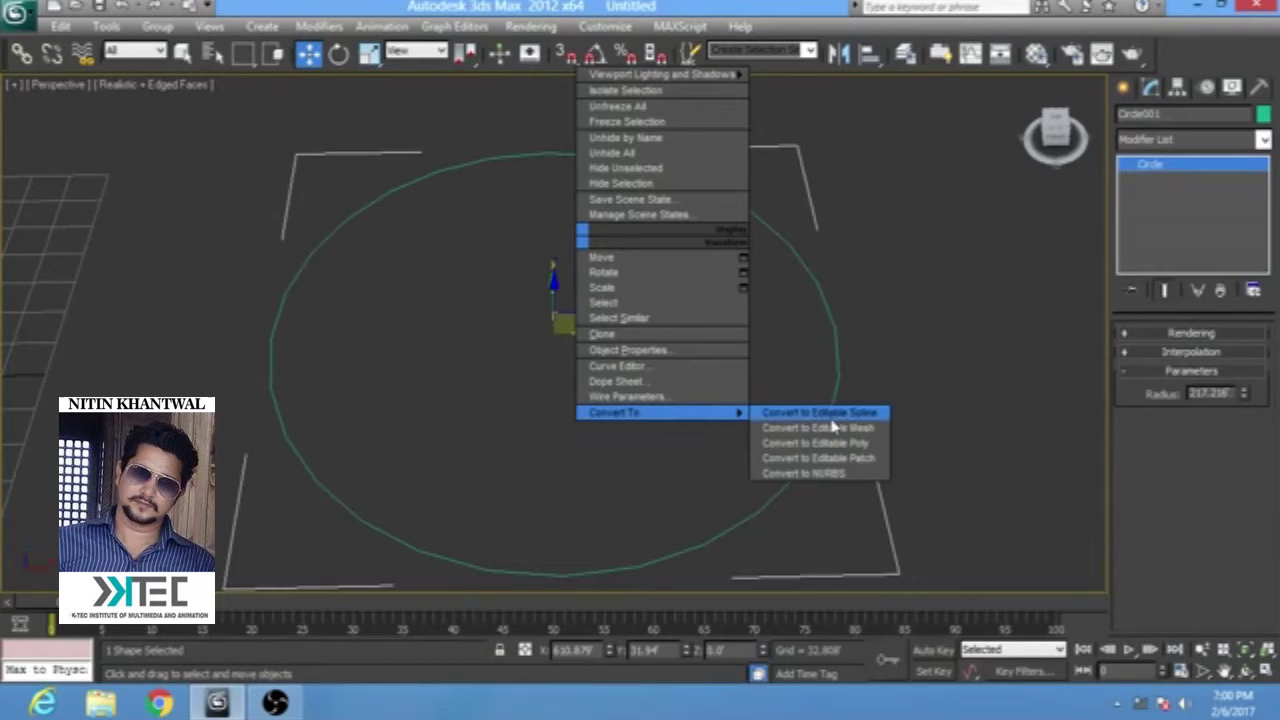
click(820, 413)
click(1128, 165)
click(1162, 179)
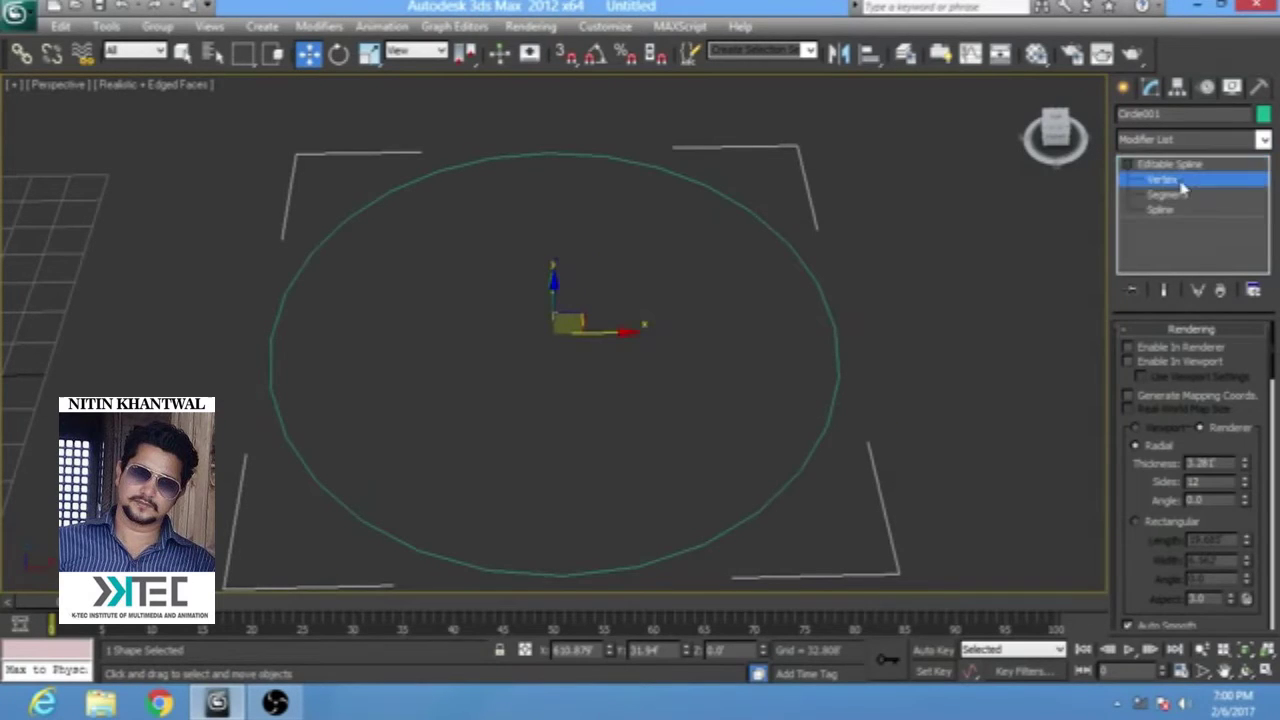
- Try to move the green circle's positive-X vertex outward along X to about 1012'
drag(811, 290, 1136, 357)
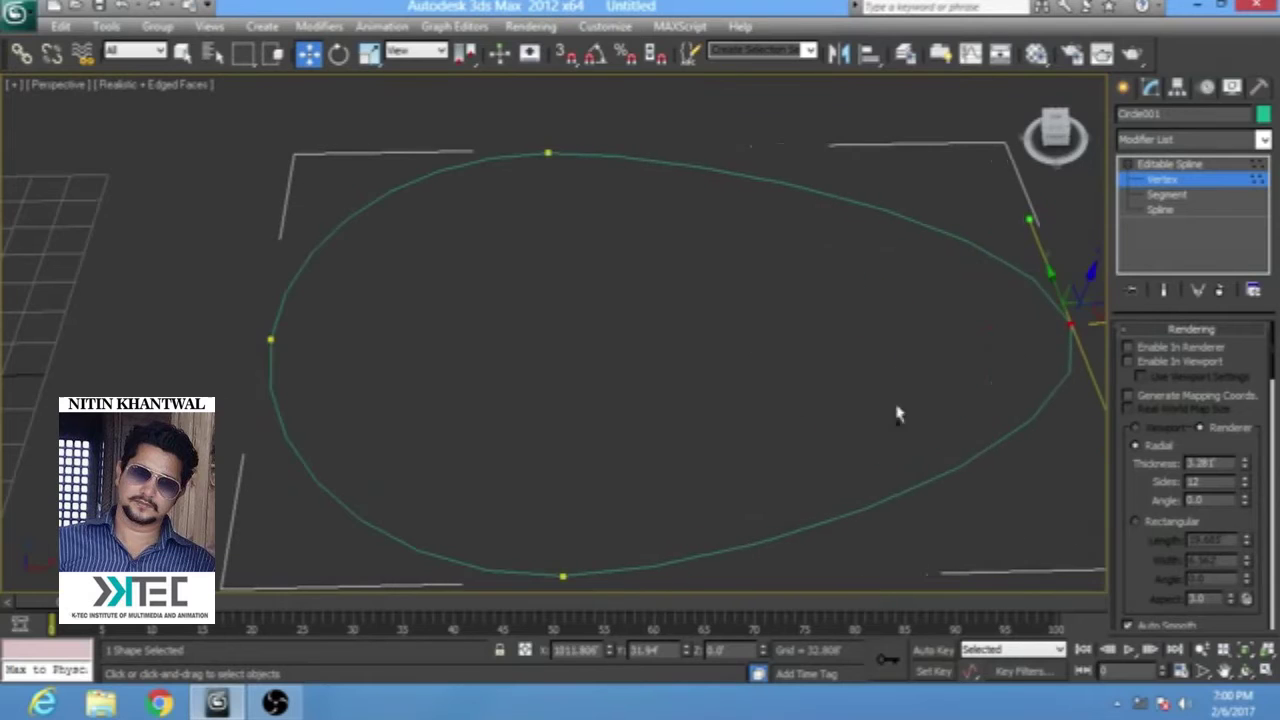
key(ctrl+z)
mouse_move(707, 368)
middle_down()
mouse_move(711, 323)
mouse_move(703, 345)
middle_up()
scroll(597, 115, down, 3)
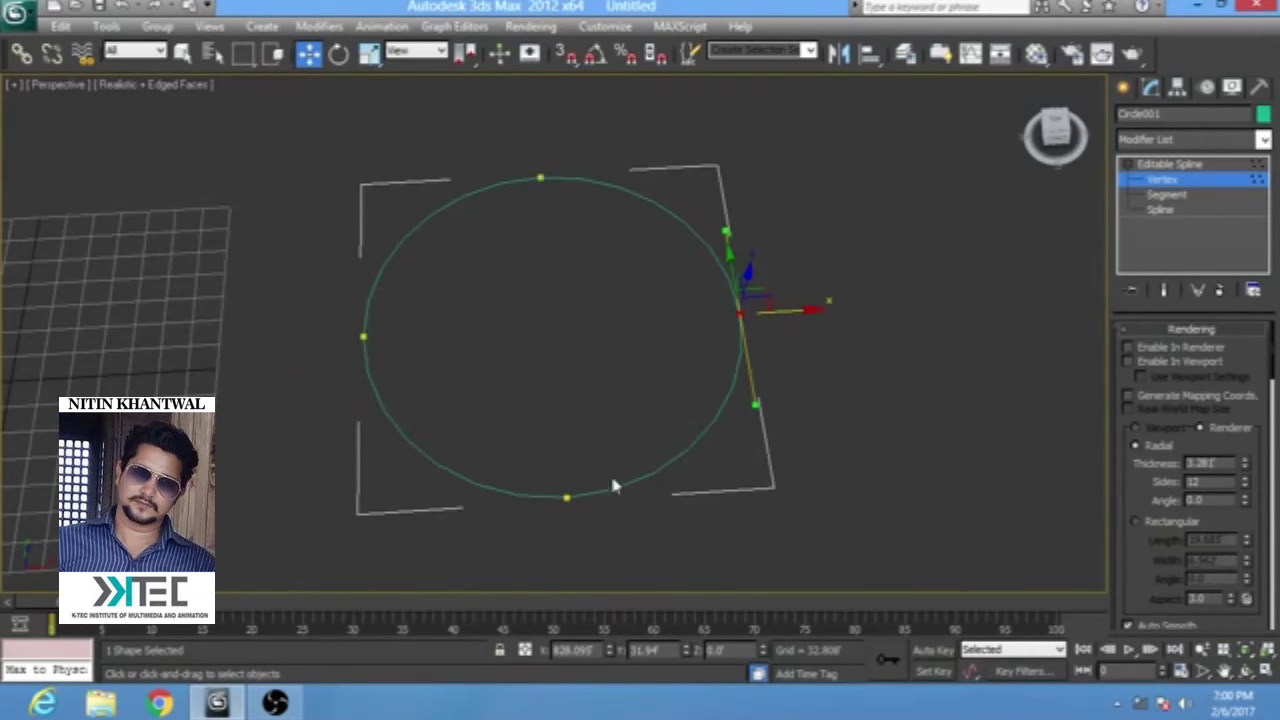
scroll(1128, 472, down, 6)
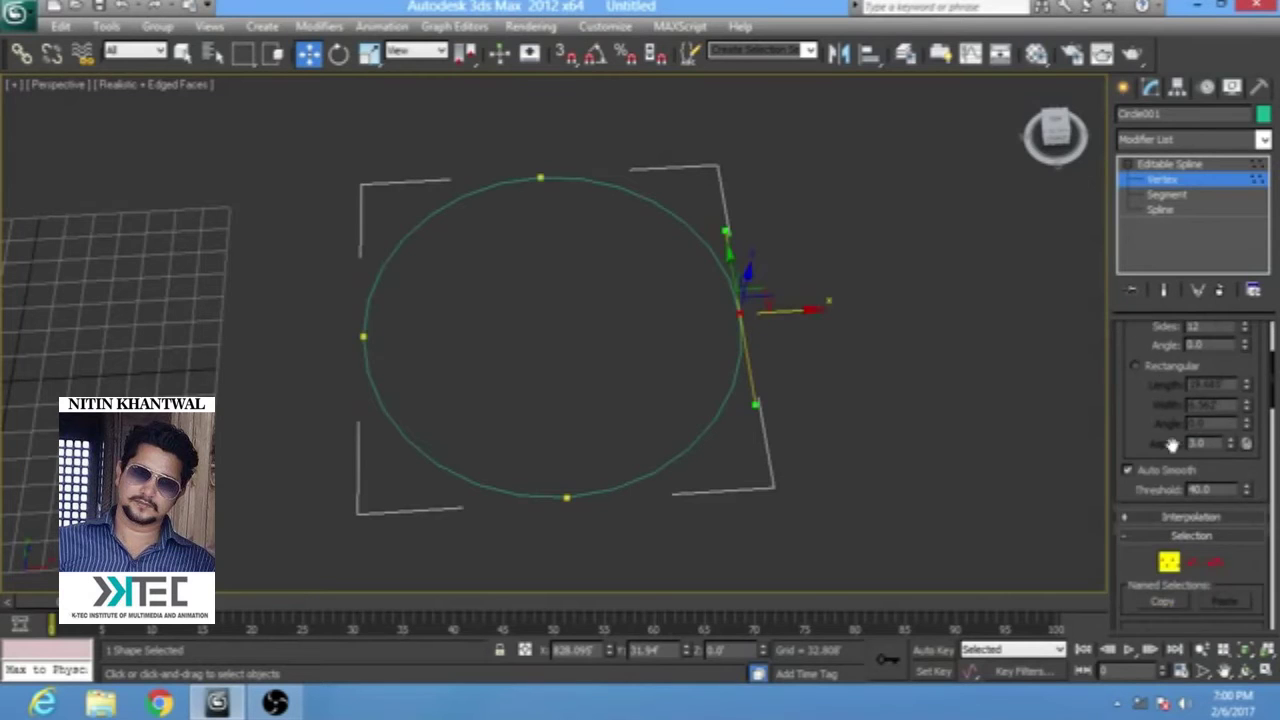
- Refine the green circle with an extra vertex just to the positive-X side of its top and bottom vertices
scroll(1172, 498, down, 5)
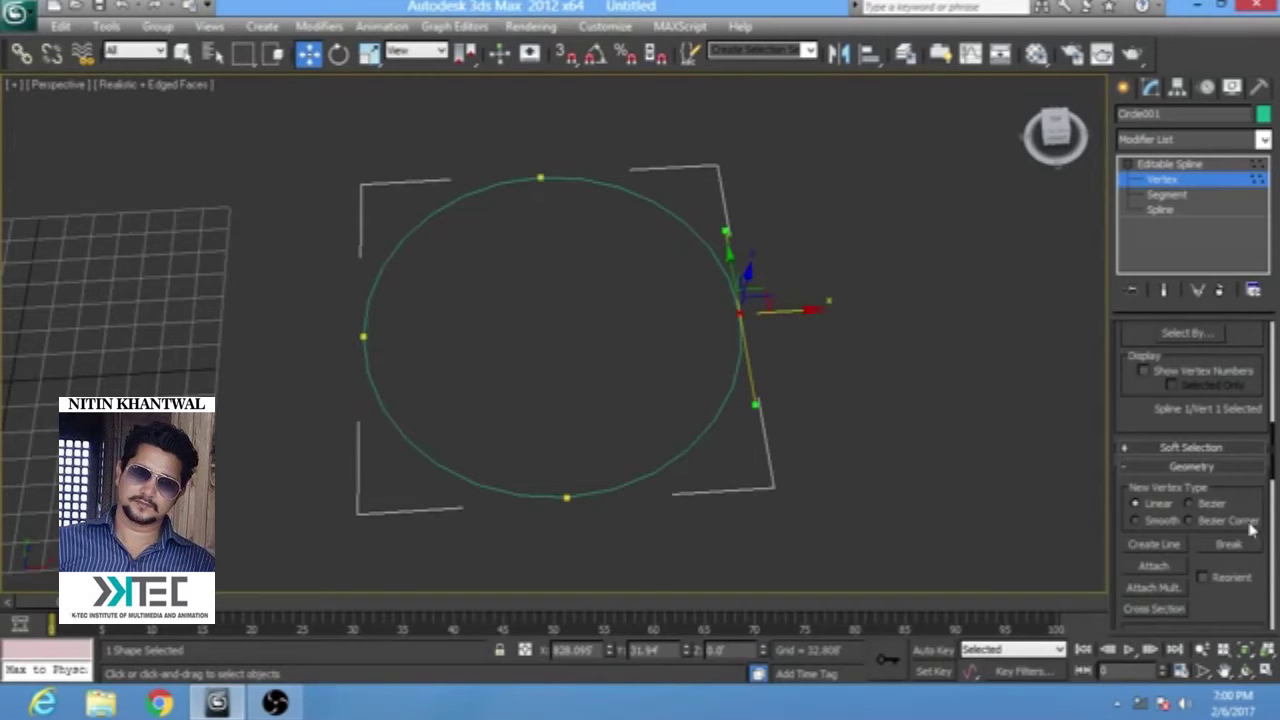
scroll(1166, 538, down, 2)
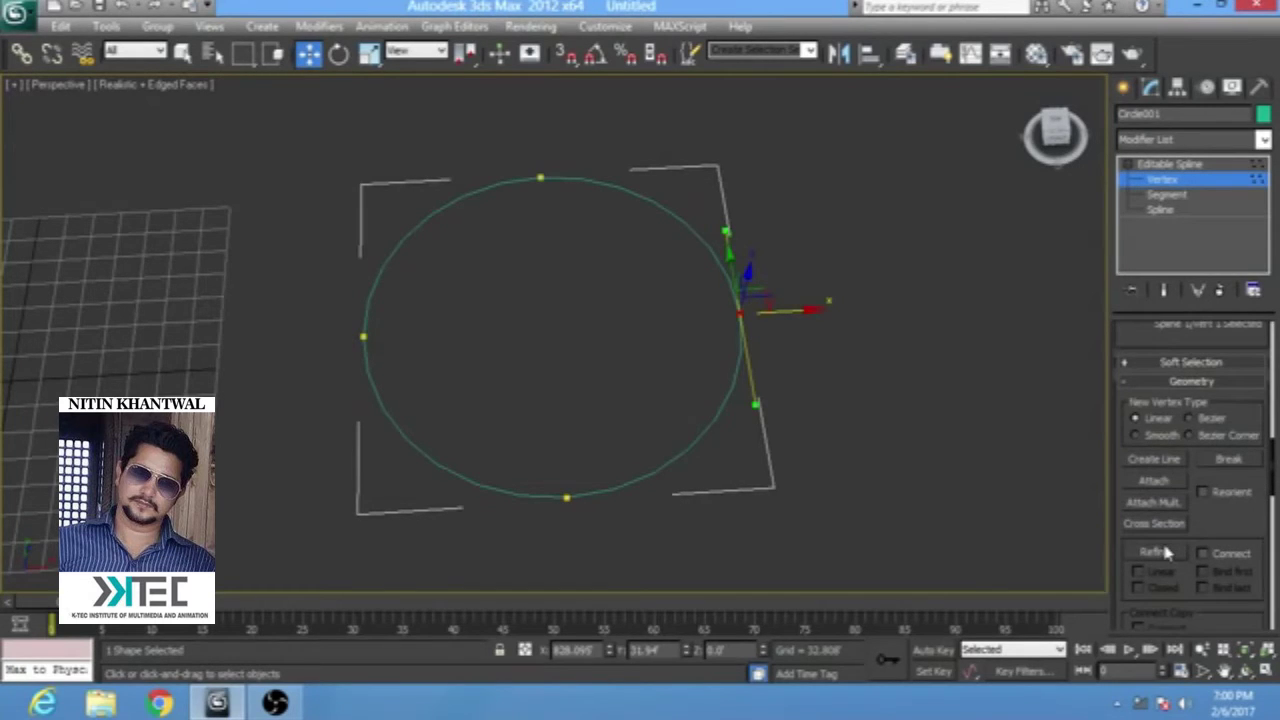
click(1160, 552)
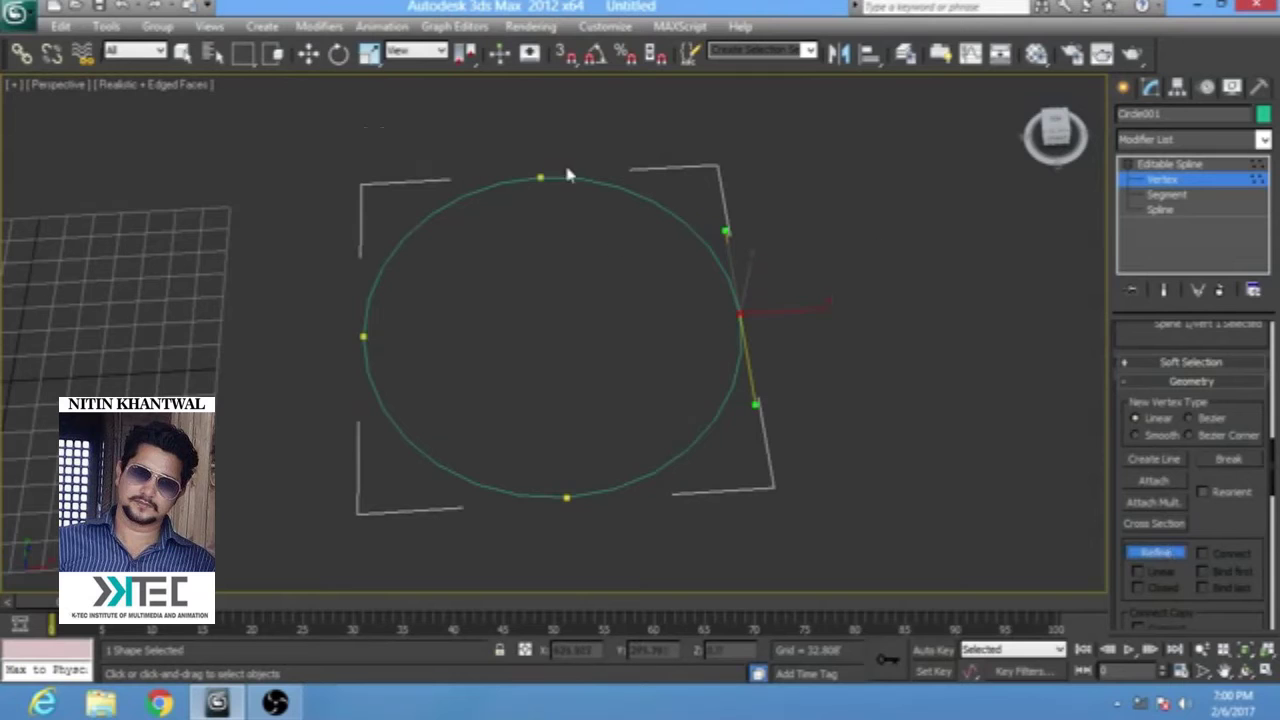
scroll(566, 172, up, 4)
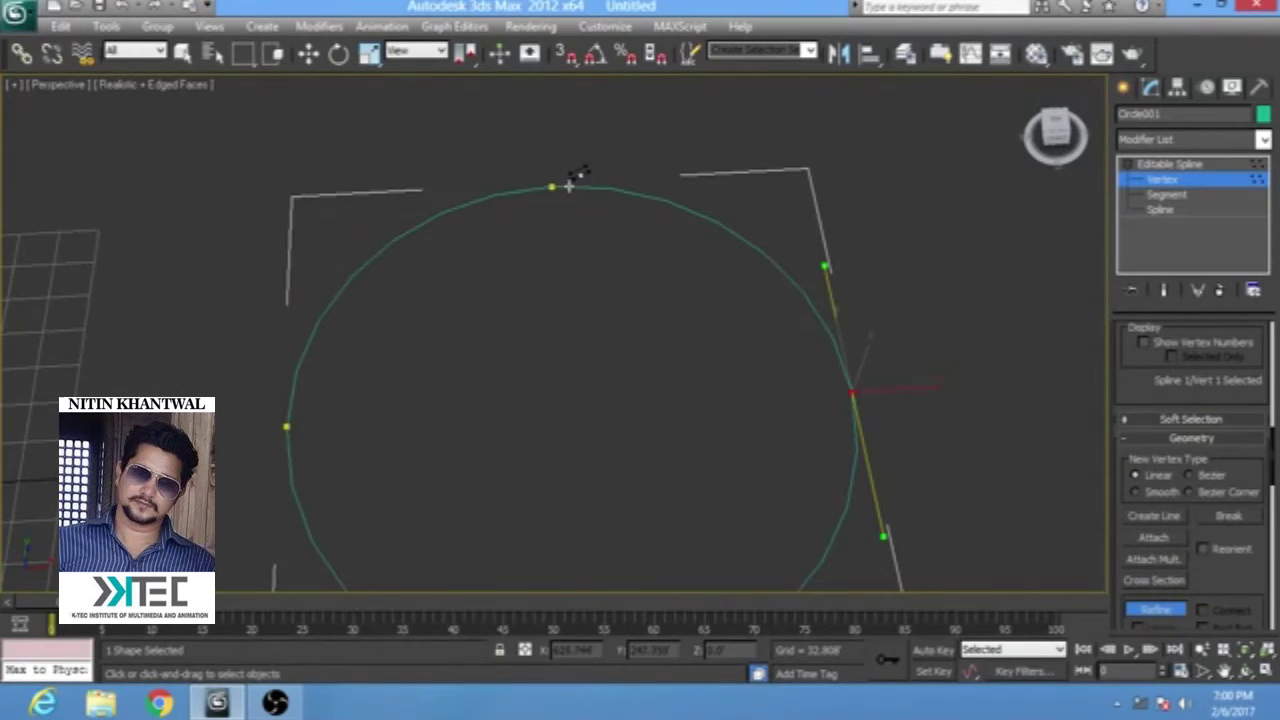
click(568, 186)
scroll(650, 335, down, 3)
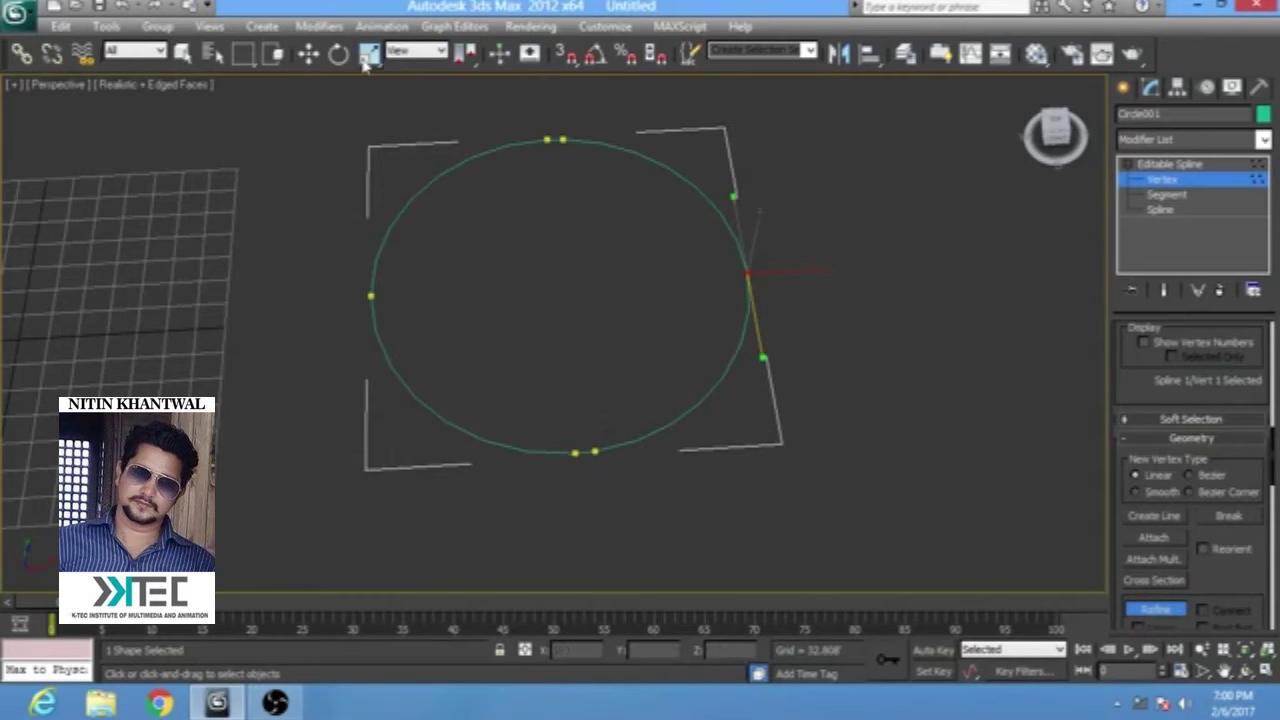
- In the Top view, select the three positive-X side vertices and move them along X by about 341' to form an elongated link
click(308, 53)
key(alt+w)
right_click(332, 230)
key(alt+w)
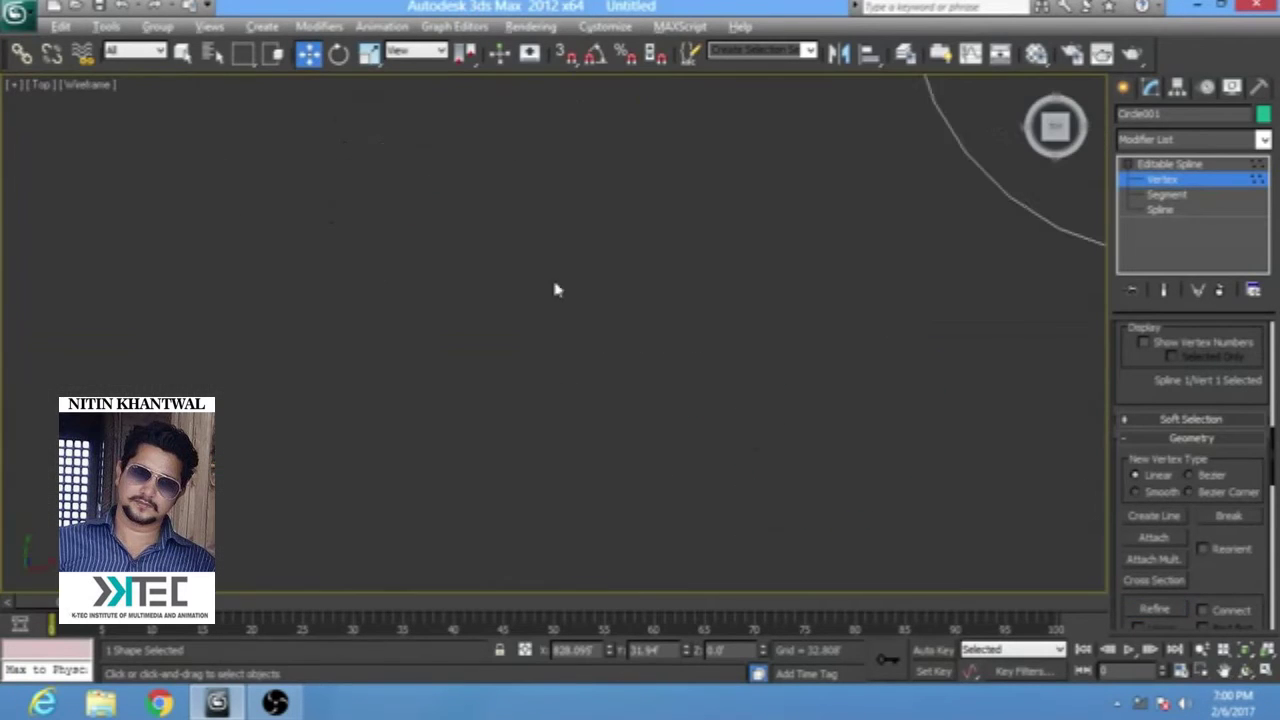
middle_drag(555, 282, 617, 286)
key(z)
scroll(722, 342, down, 4)
middle_drag(494, 281, 531, 294)
drag(710, 134, 459, 562)
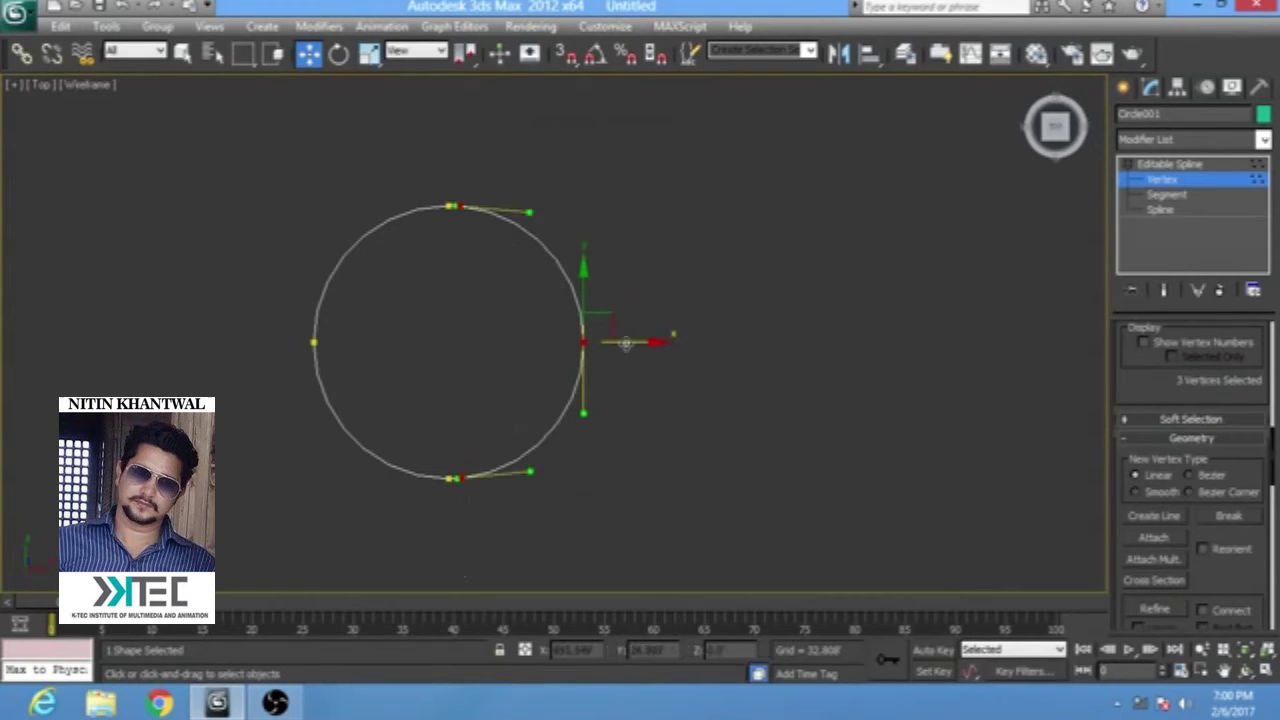
drag(626, 343, 837, 370)
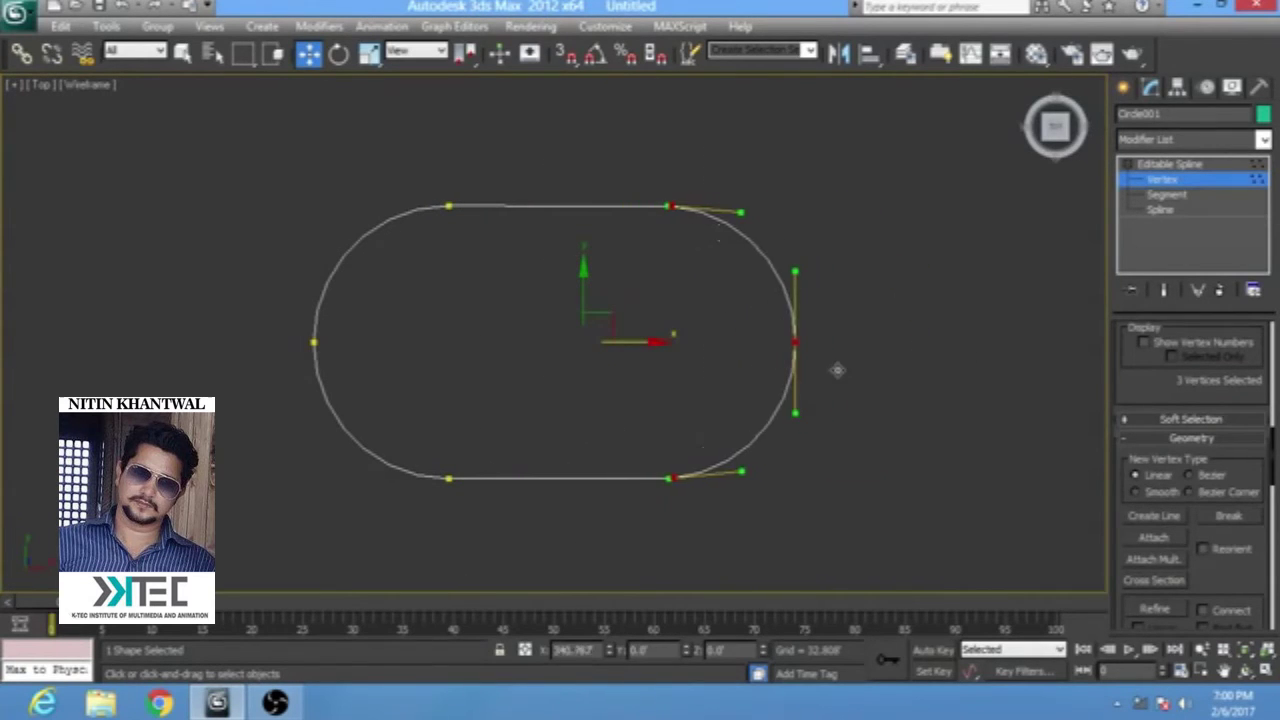
- Return to the Perspective view, leave Vertex level, enable the link in the viewport and set its radial thickness to about 119.5'
key(alt+w)
right_click(971, 534)
key(alt+w)
alt+middle_drag(718, 352, 844, 311)
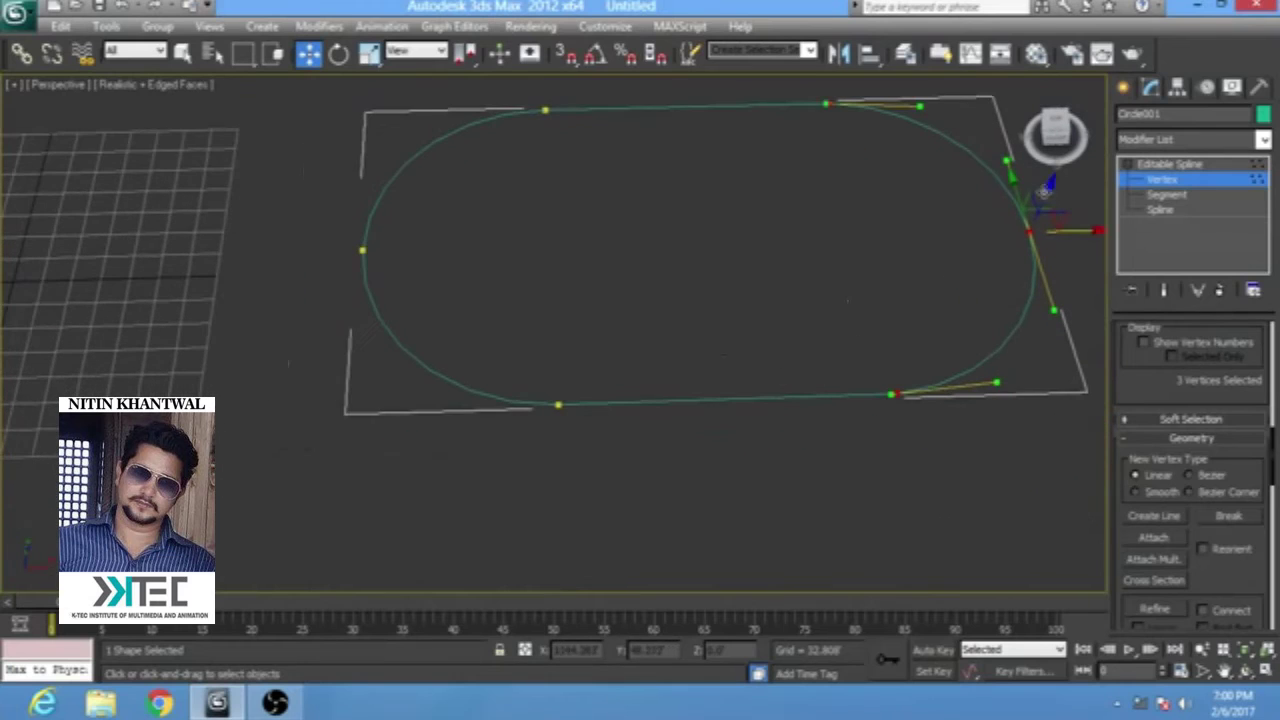
click(1162, 181)
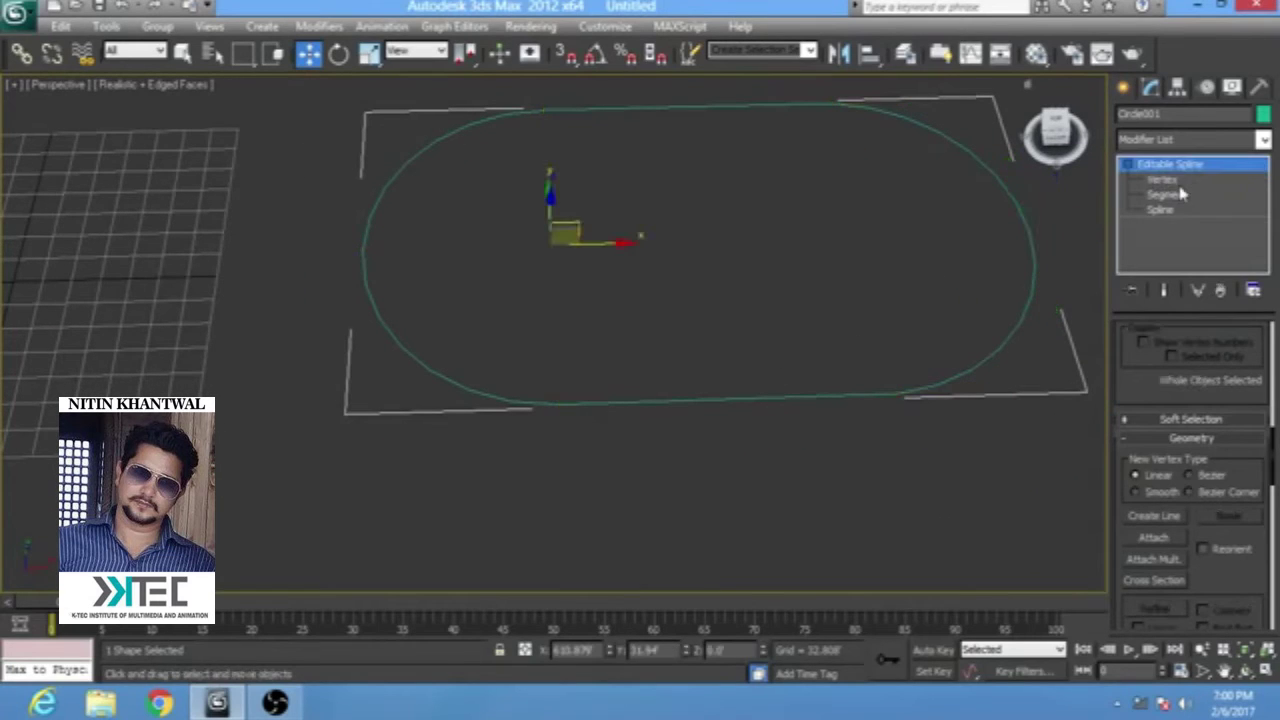
scroll(1160, 365, up, 6)
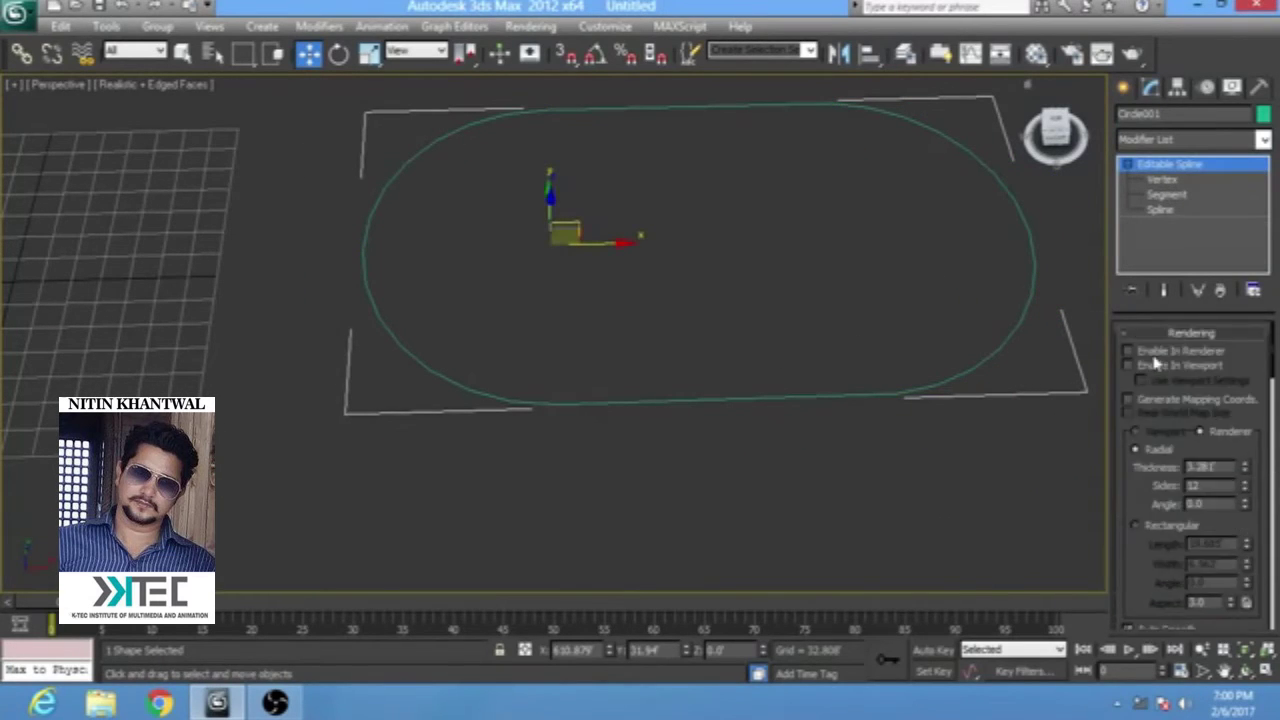
click(1160, 365)
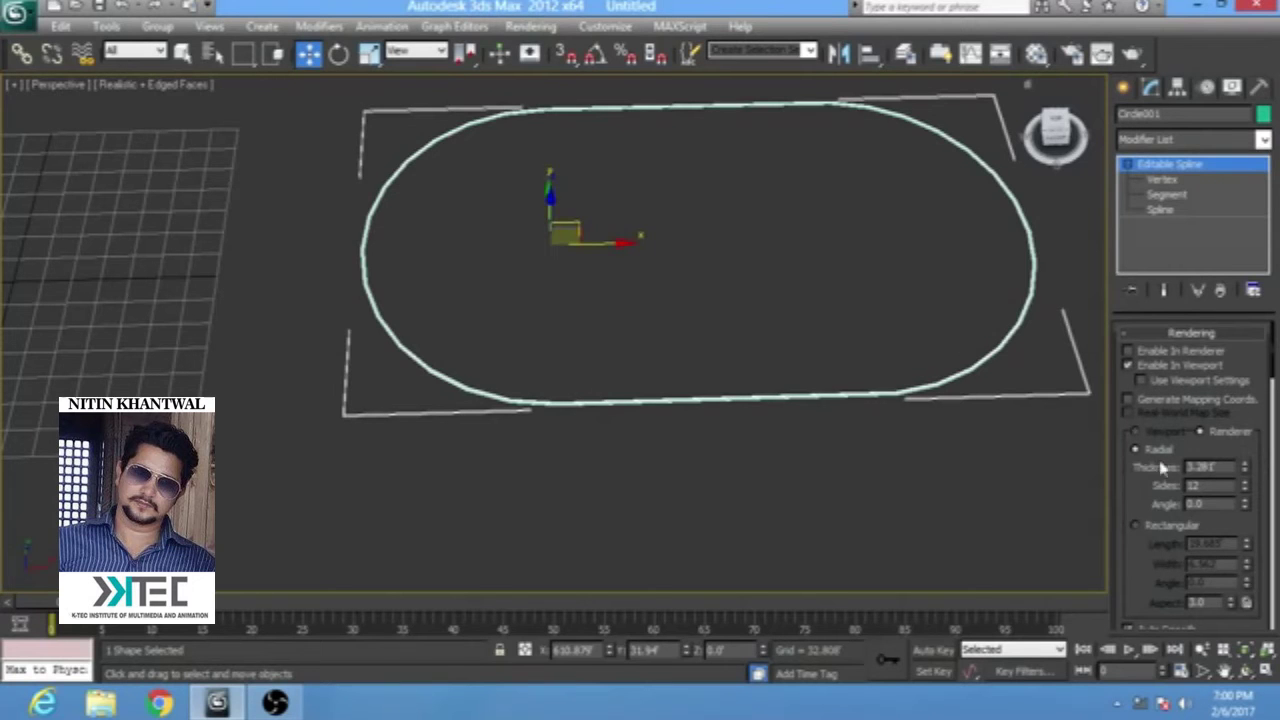
drag(1245, 480, 1277, 140)
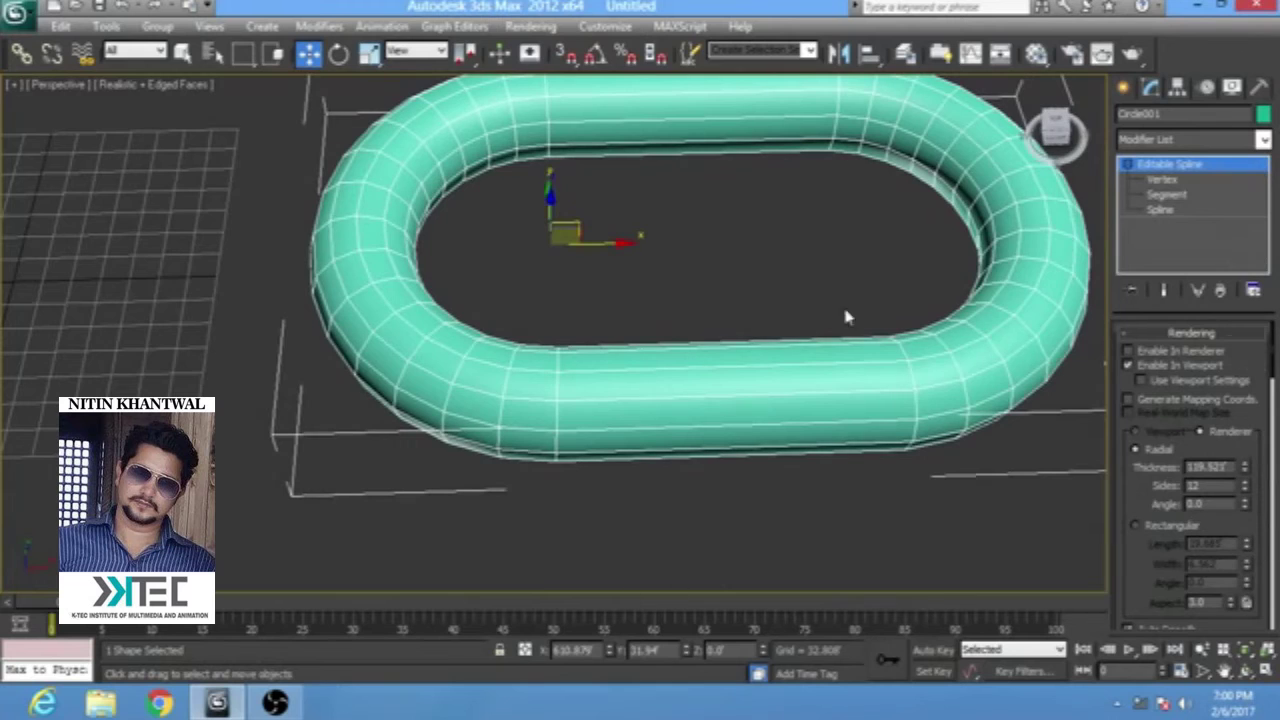
- Reselect the link, activate its Vertex level and turn off Enable In Viewport
middle_drag(741, 184, 653, 216)
click(1074, 272)
middle_drag(980, 329, 820, 289)
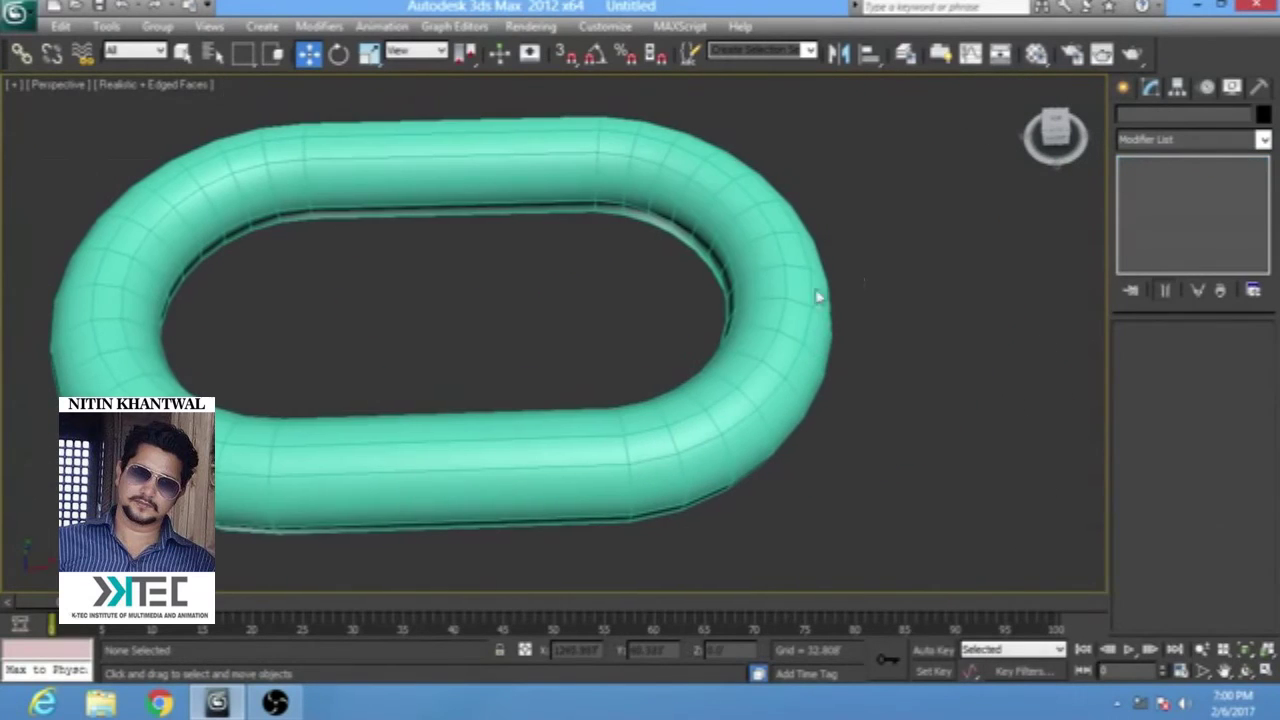
click(737, 343)
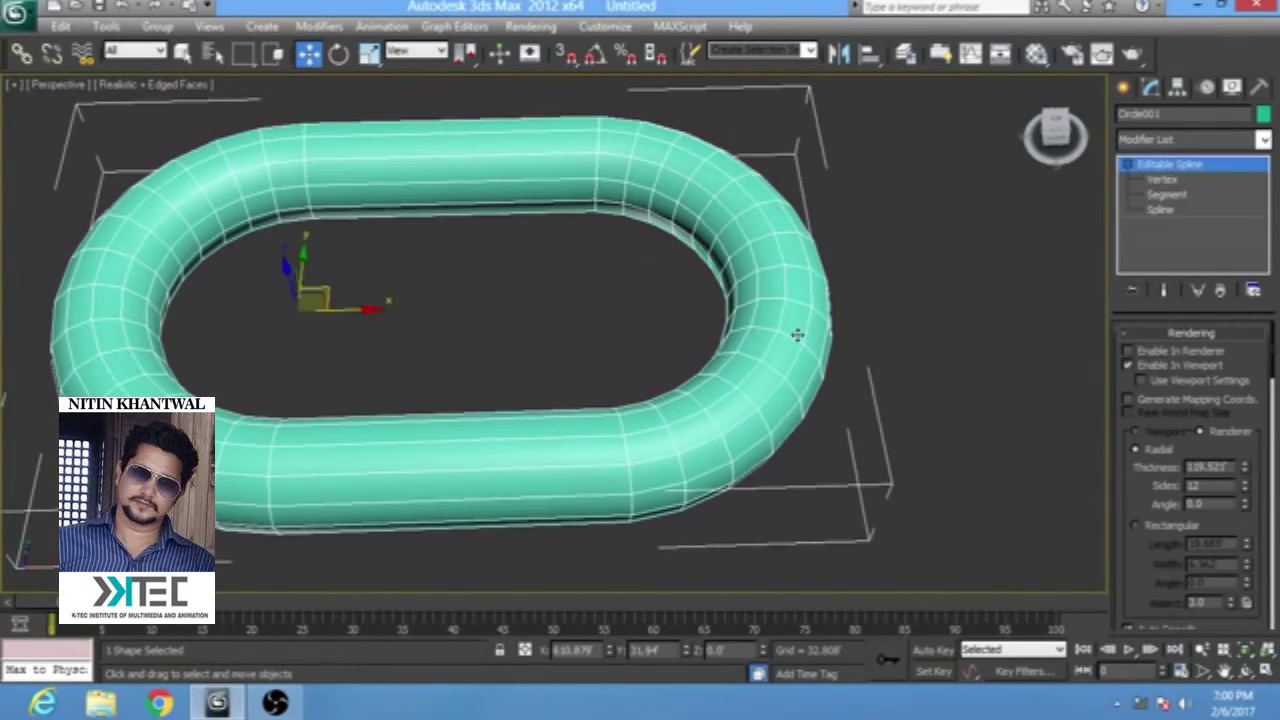
click(1184, 183)
click(1179, 181)
click(1179, 181)
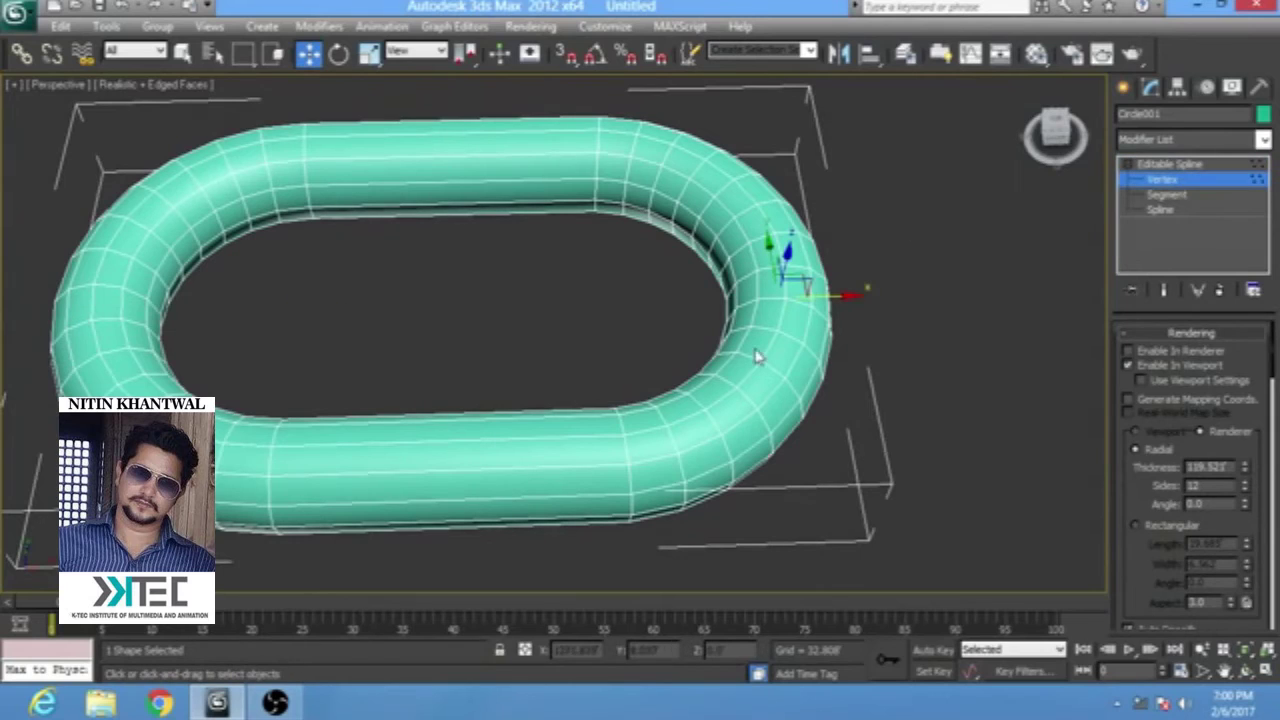
click(1150, 366)
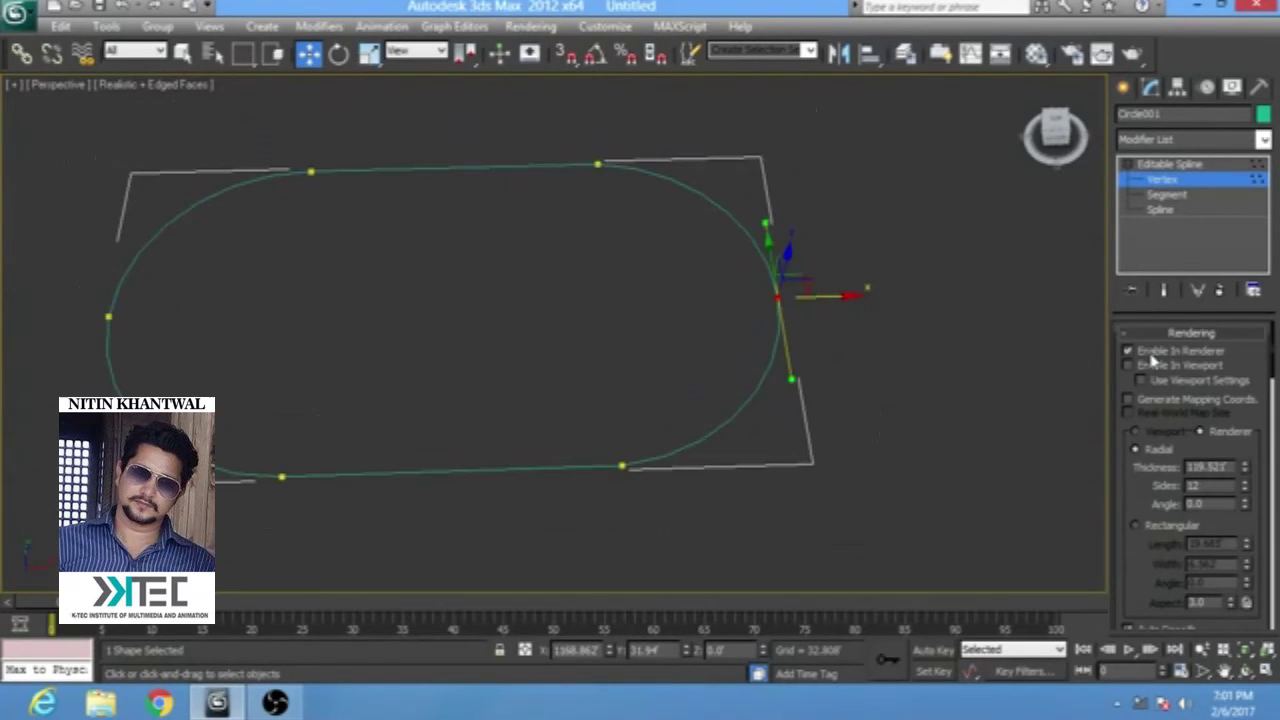
- Break the spline at the link's positive-X end vertex
alt+middle_drag(797, 282, 801, 325)
drag(1124, 522, 1136, 311)
drag(1156, 575, 1158, 491)
scroll(1160, 495, down, 5)
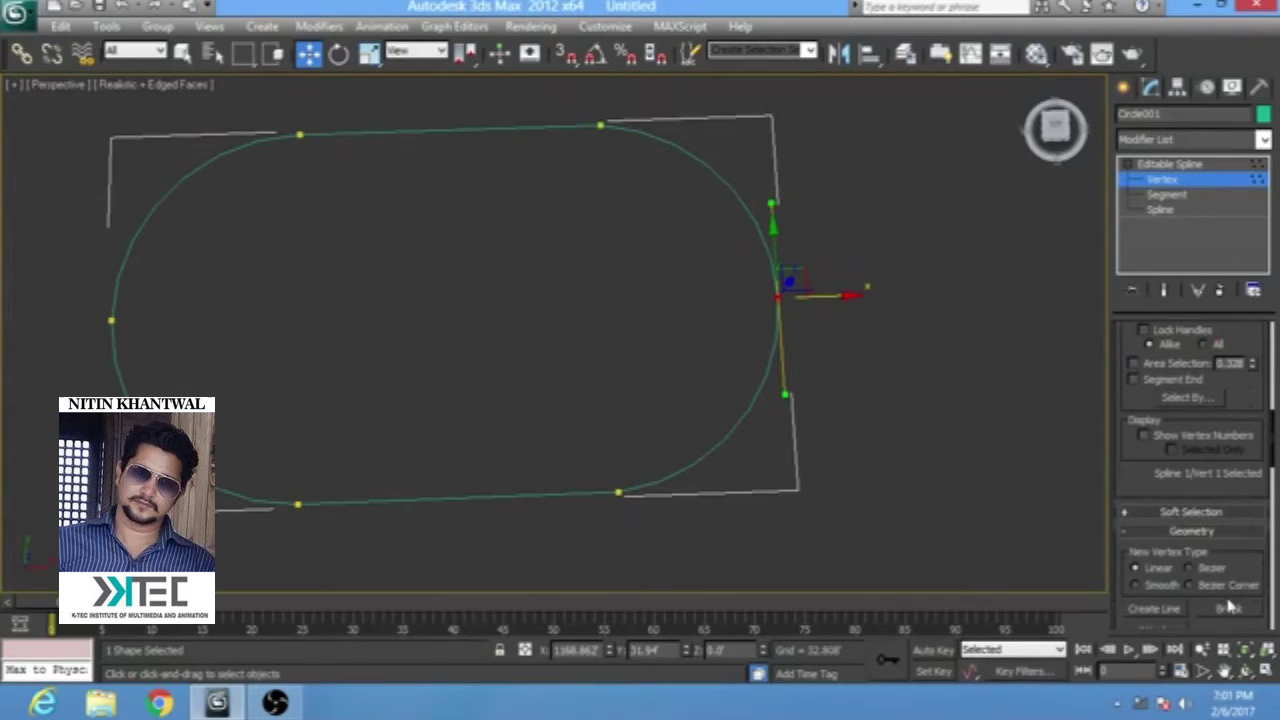
scroll(1230, 606, down, 2)
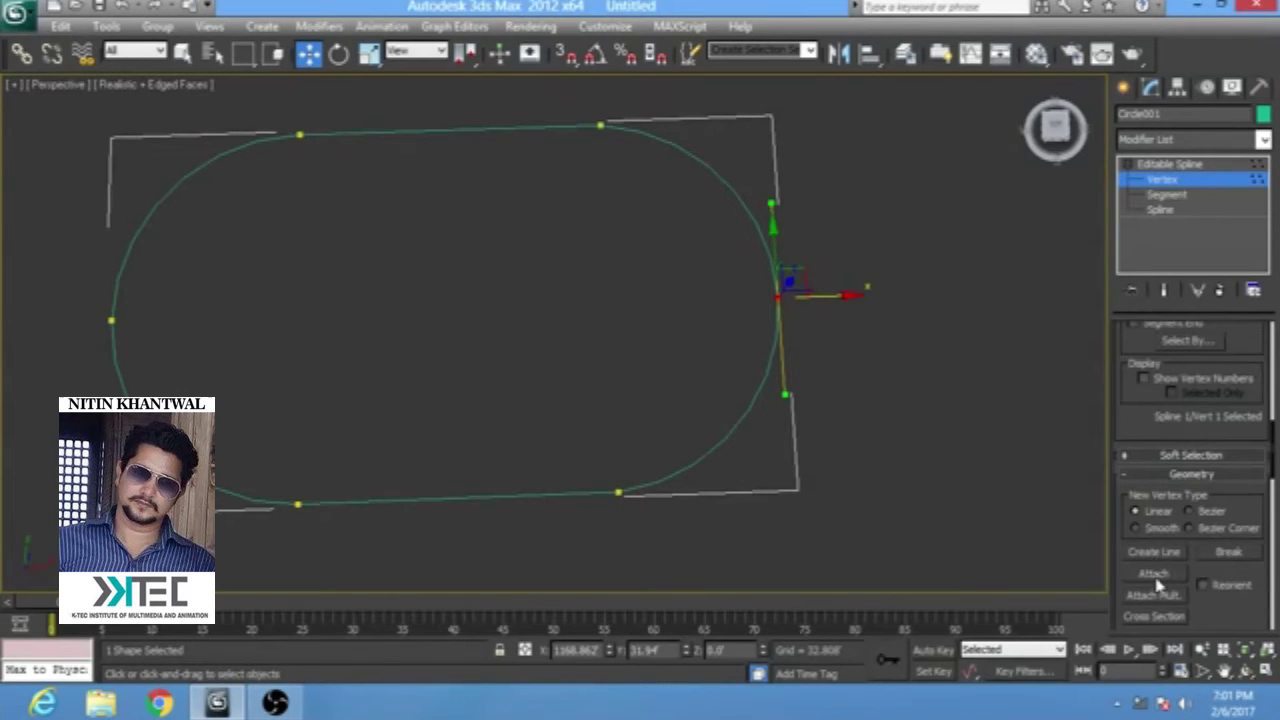
click(1245, 557)
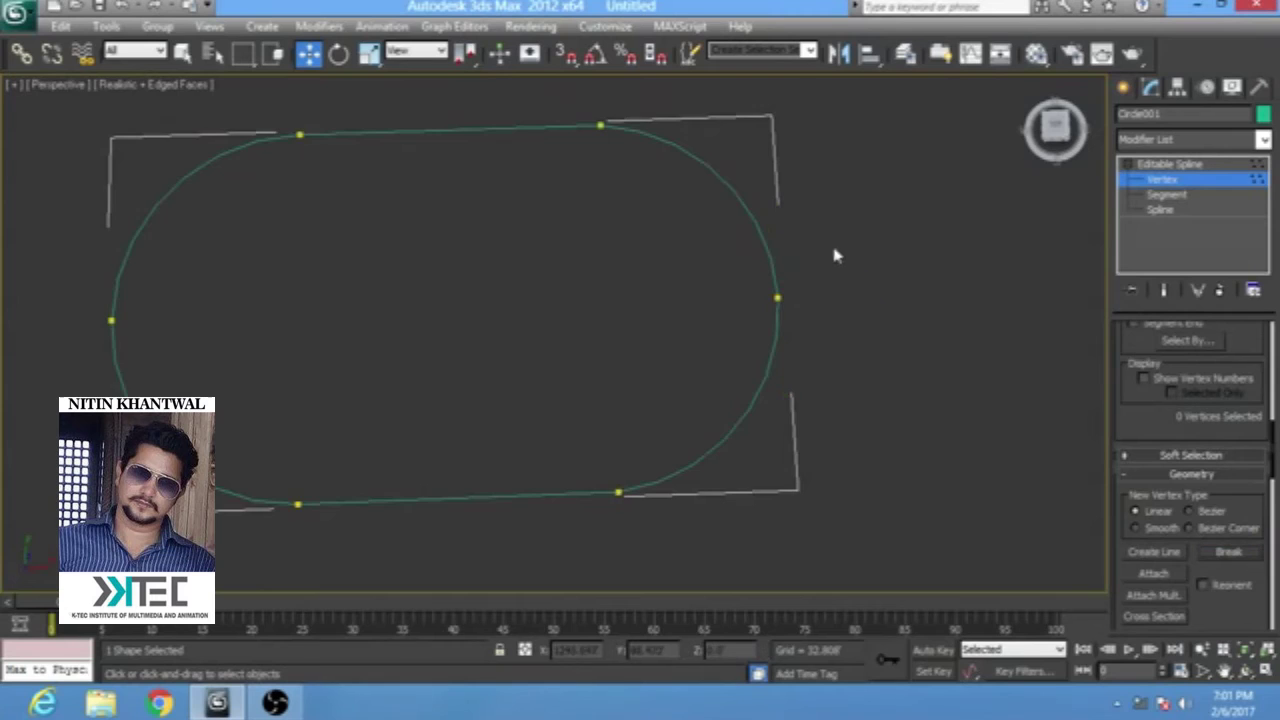
- Open a gap in the link by moving the two coincident end vertices apart along Y, the upper one by about 40'
scroll(800, 300, up, 3)
click(816, 376)
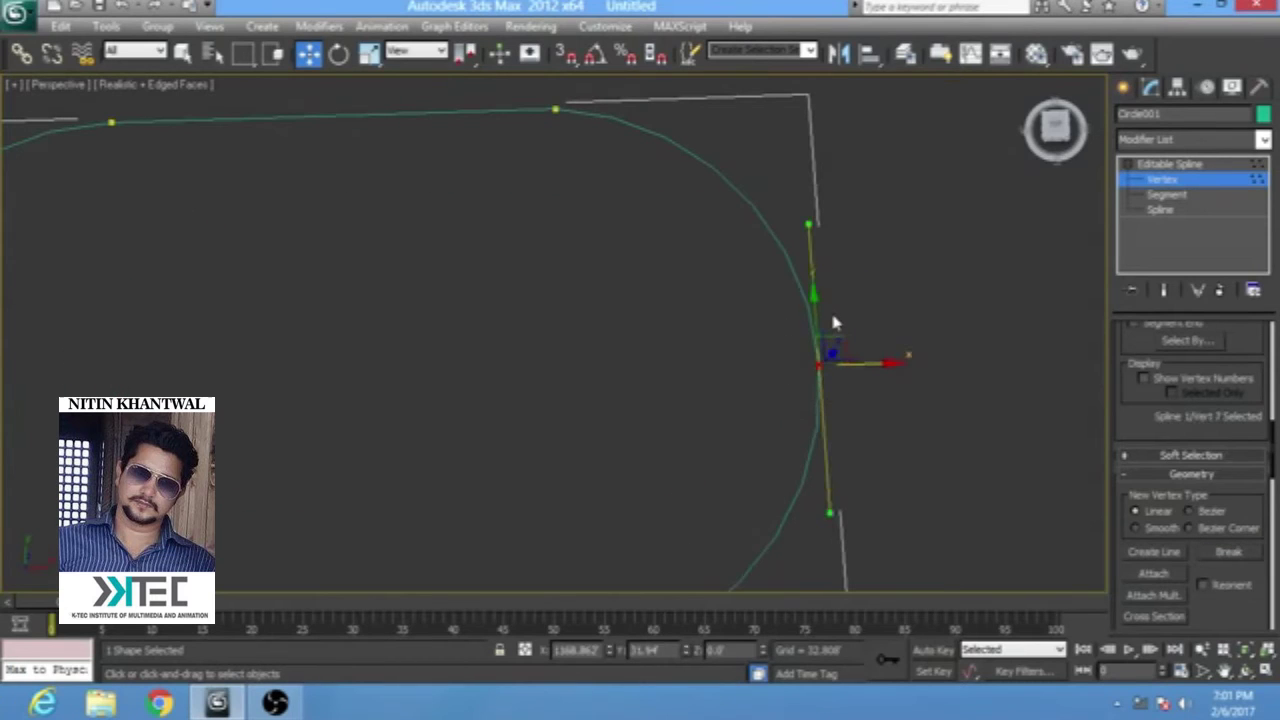
drag(819, 305, 812, 263)
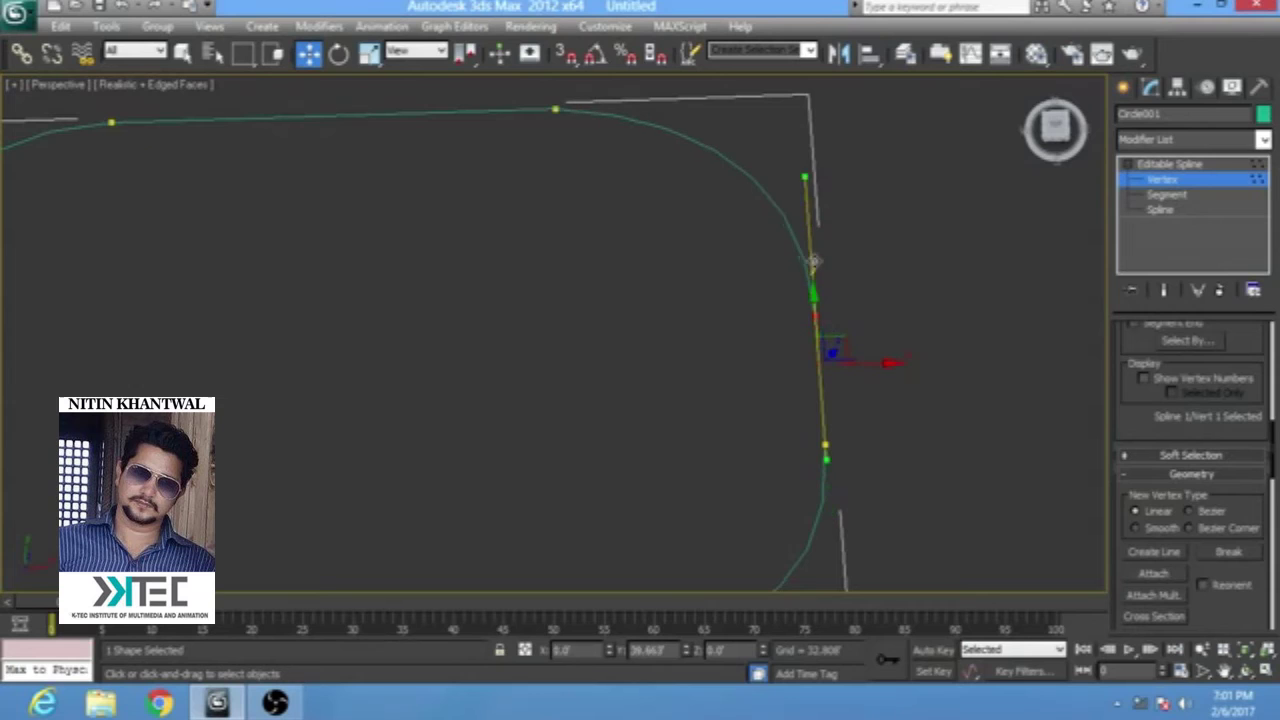
click(914, 326)
scroll(891, 274, down, 4)
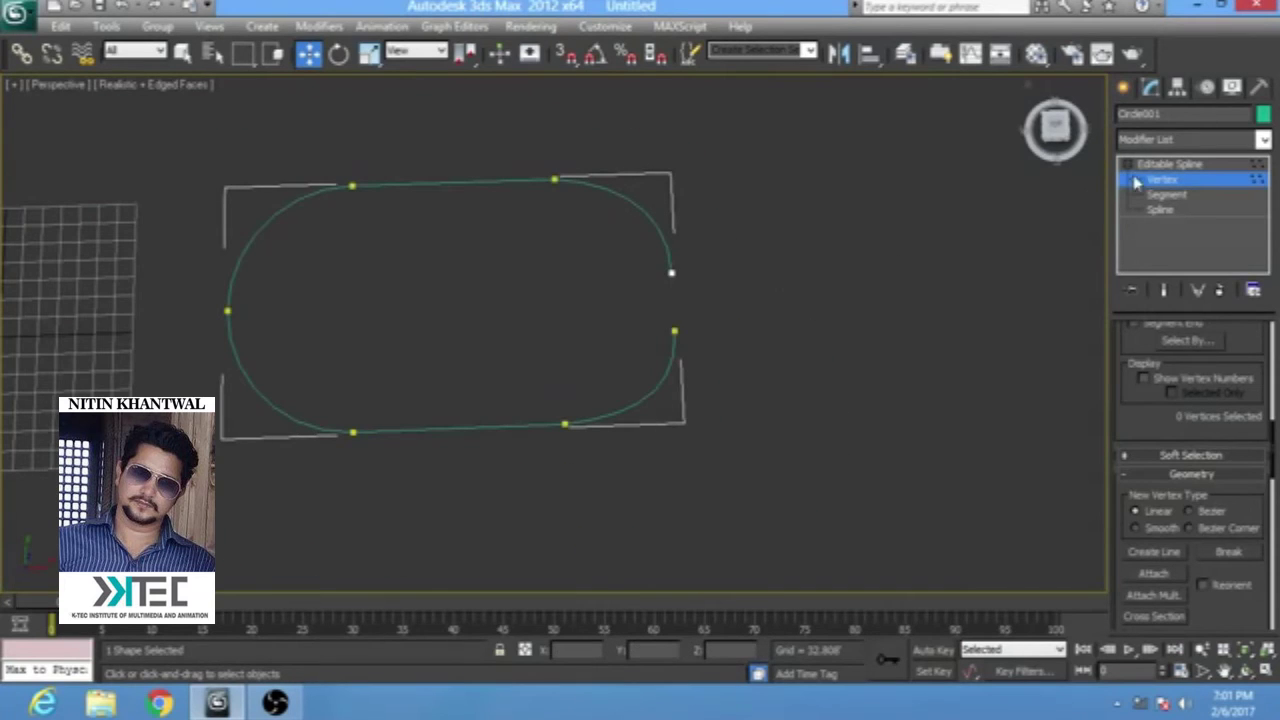
- Leave Vertex level, turn Enable In Viewport back on and increase the open link's radial thickness to about 153.8'
click(1165, 164)
scroll(1273, 370, up, 3)
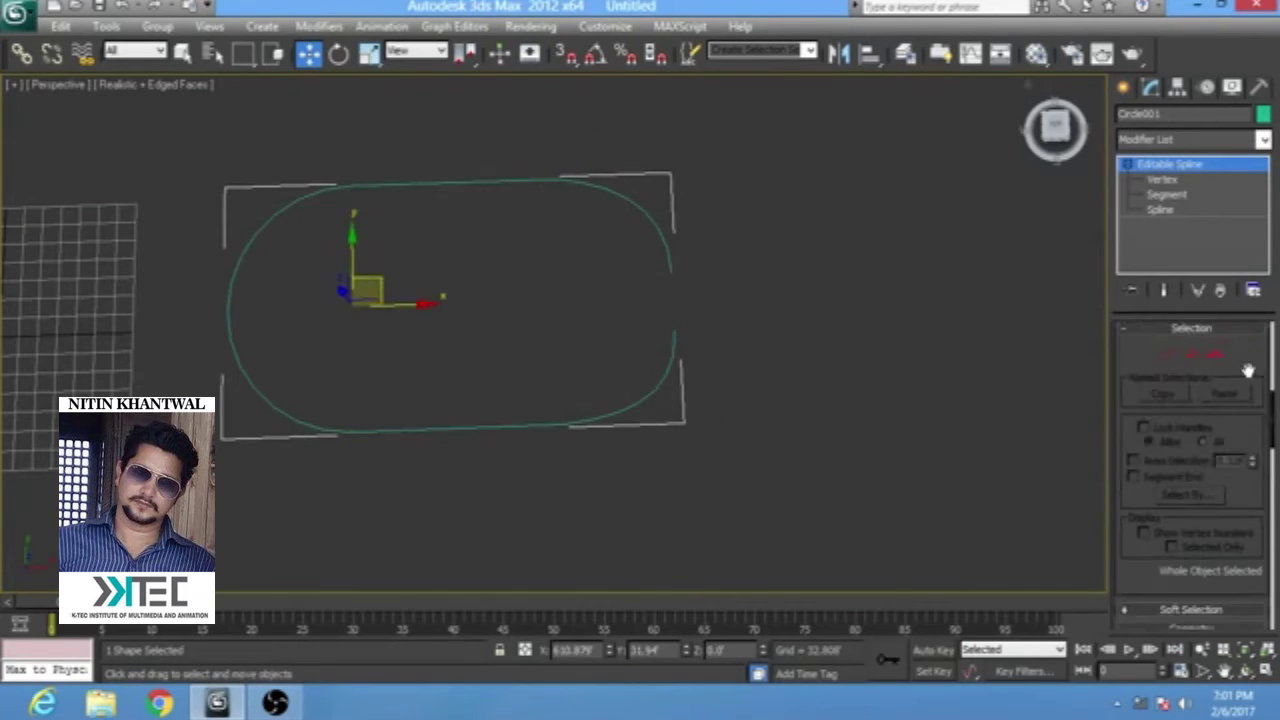
scroll(1248, 370, up, 5)
click(1167, 369)
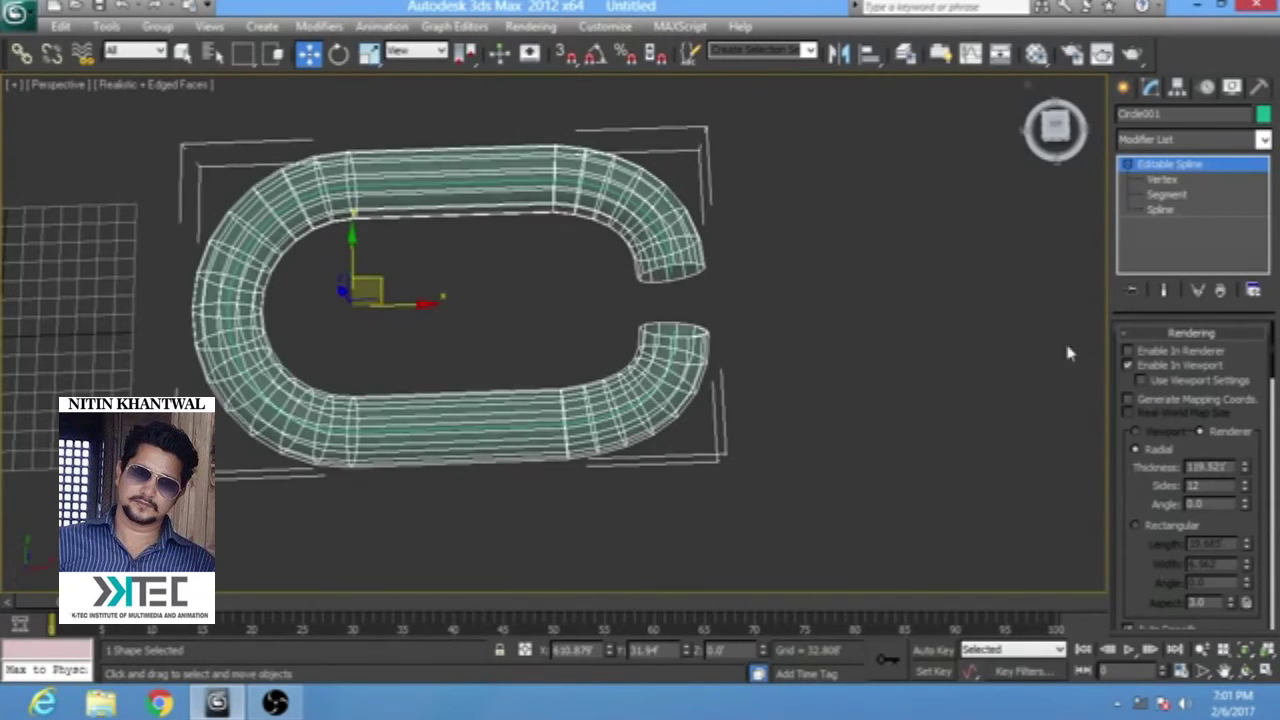
alt+middle_drag(738, 395, 706, 418)
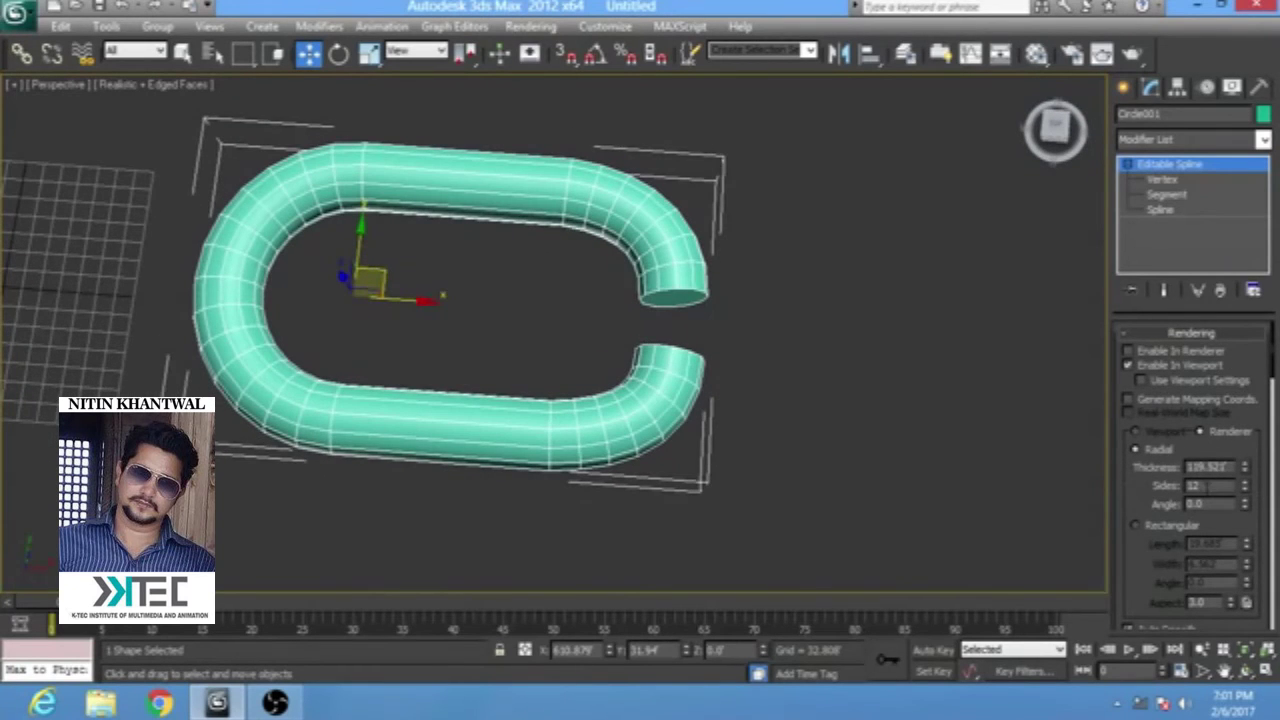
drag(1243, 476, 1242, 456)
click(882, 374)
scroll(869, 323, down, 5)
alt+middle_drag(546, 432, 641, 462)
- Clone the open link along X and rotate the copy upright so that it interlocks with the original
drag(379, 230, 585, 335)
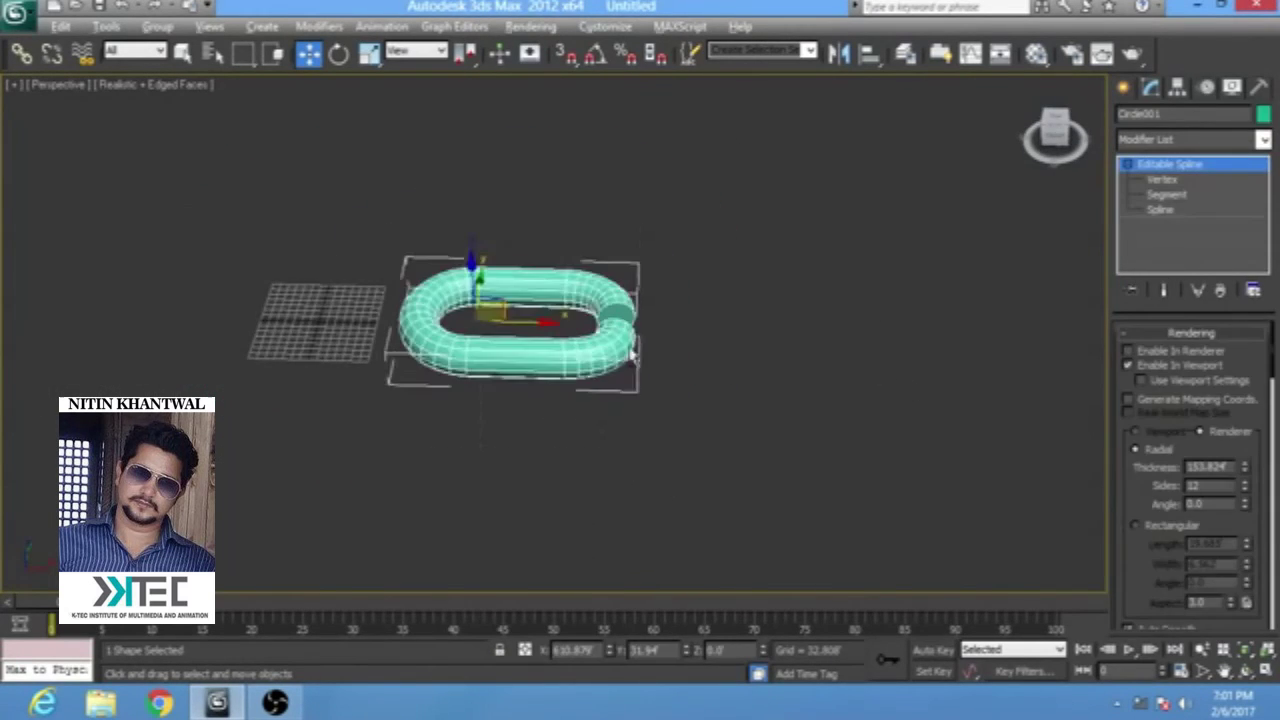
alt+middle_drag(585, 335, 580, 364)
mouse_move(514, 314)
shift+mouse_down()
mouse_move(690, 342)
mouse_move(658, 340)
mouse_move(603, 380)
mouse_move(601, 429)
shift+mouse_up()
click(658, 434)
key(e)
click(640, 440)
alt+middle_drag(645, 430, 502, 331)
- Select both links, scale them down uniformly and move them along negative X onto the grid
key(ctrl+a)
scroll(482, 340, down, 2)
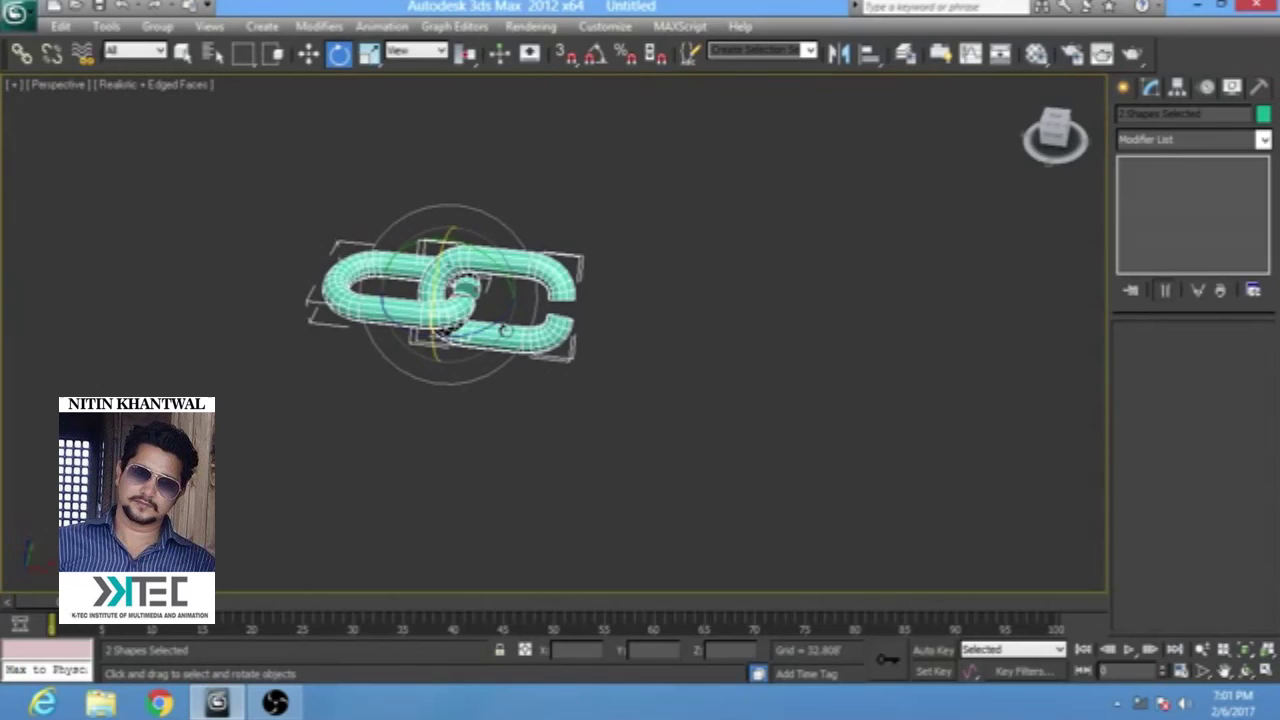
key(r)
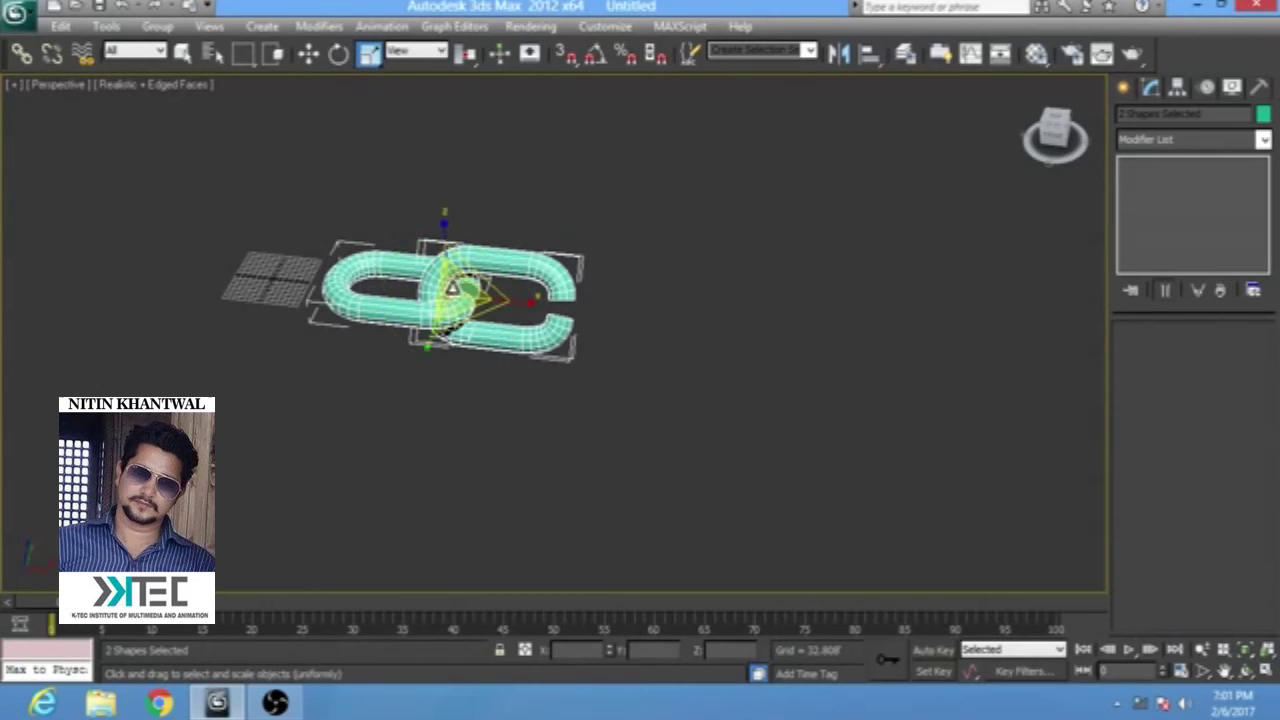
drag(452, 287, 540, 5)
middle_drag(434, 321, 555, 337)
key(w)
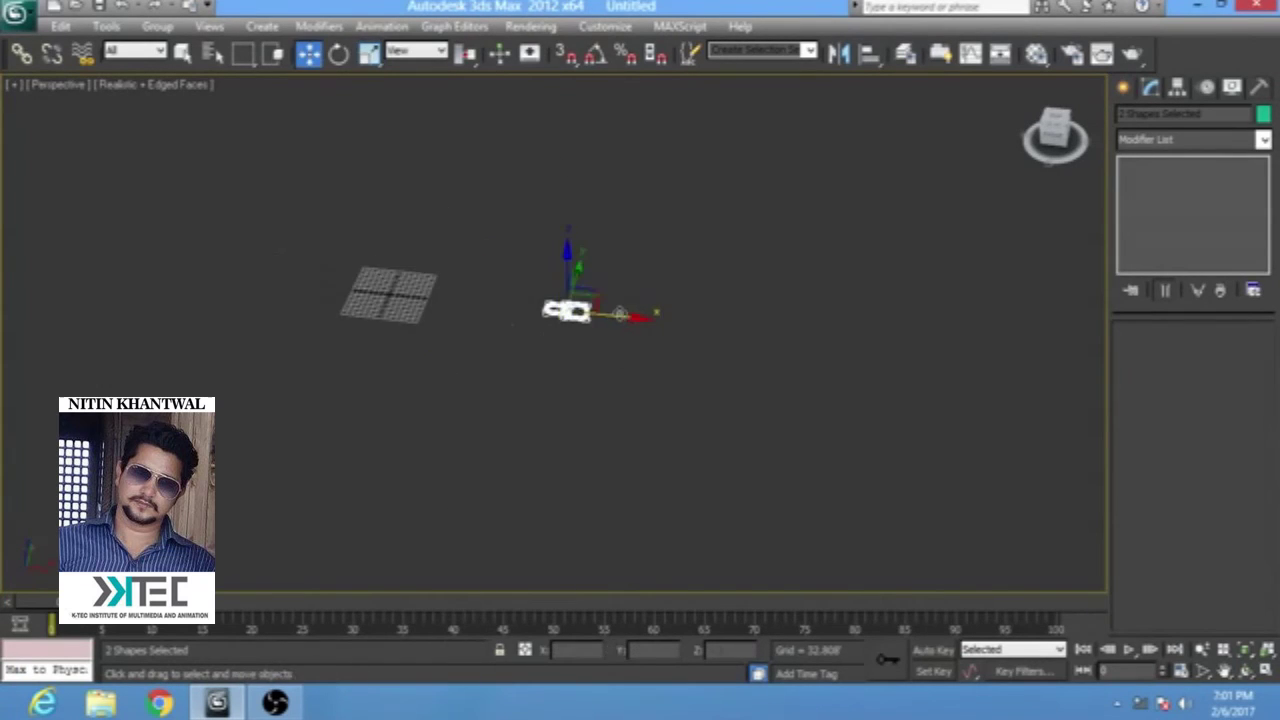
drag(620, 316, 437, 296)
key(z)
scroll(567, 308, down, 4)
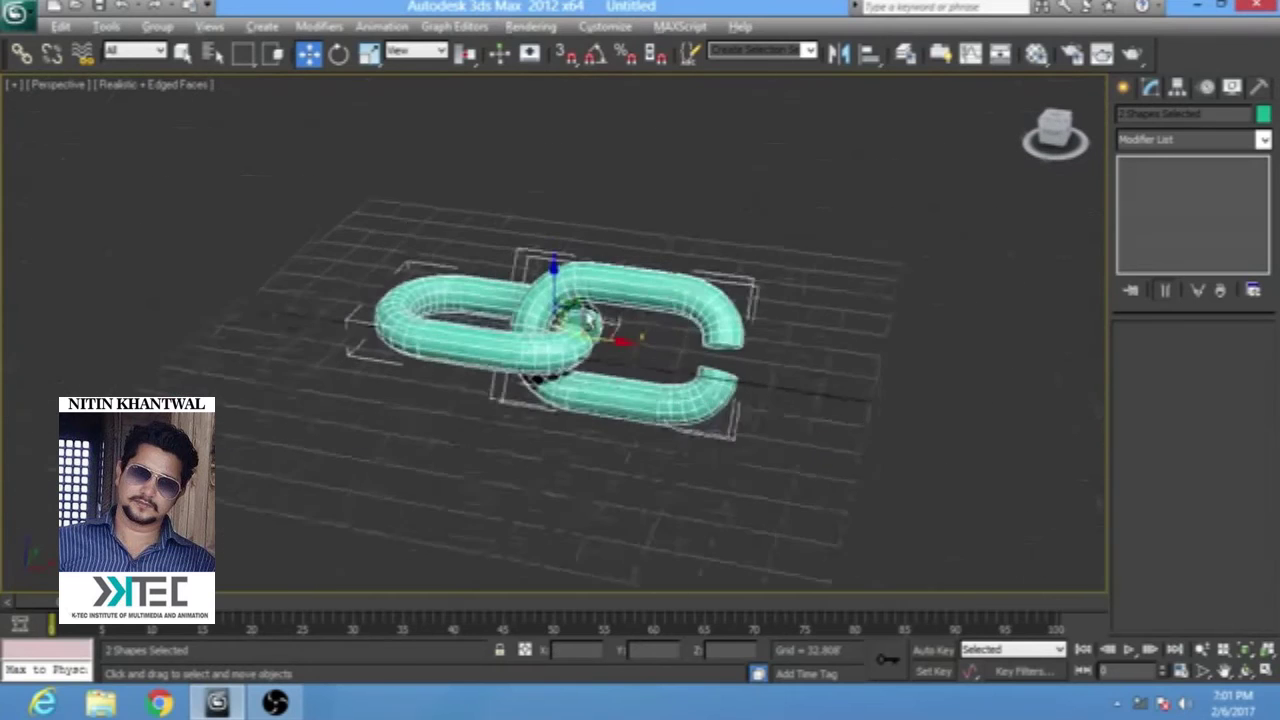
- Hide the grid and clone the interlocked pair repeatedly along X to build a chain of 18 links
alt+middle_drag(567, 308, 593, 315)
key(g)
mouse_move(592, 315)
shift+mouse_down()
mouse_move(885, 380)
mouse_move(869, 394)
shift+mouse_up()
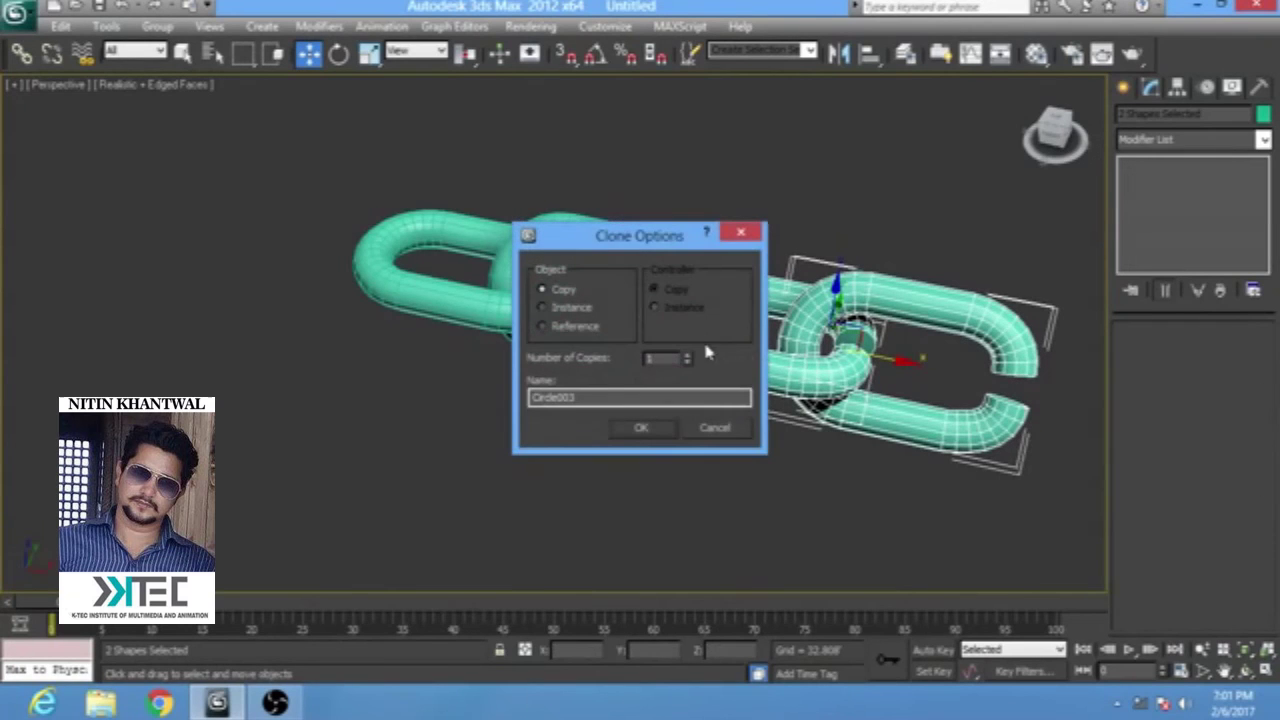
click(641, 428)
middle_drag(985, 250, 752, 203)
scroll(752, 203, down, 4)
click(752, 203)
middle_drag(773, 329, 660, 306)
scroll(660, 310, down, 2)
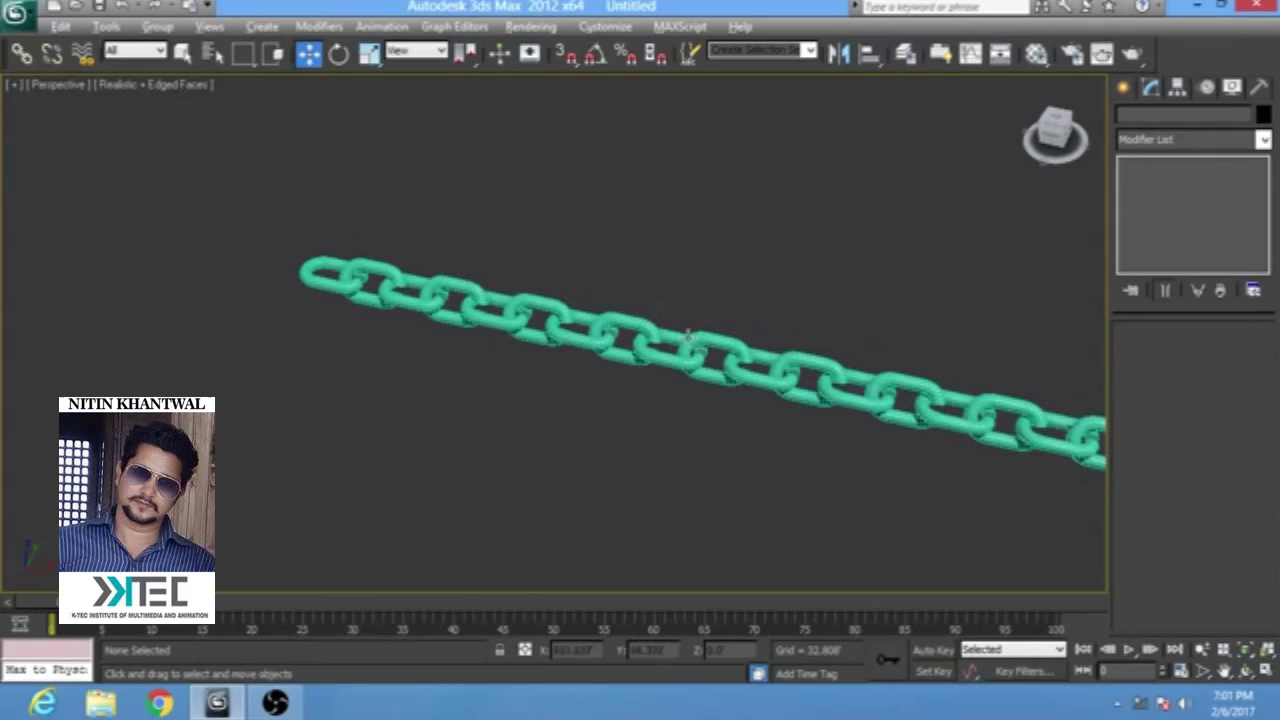
- Turn off the Edged Faces display, deselect the chain and inspect its links up close
scroll(707, 360, down, 2)
drag(263, 241, 1138, 553)
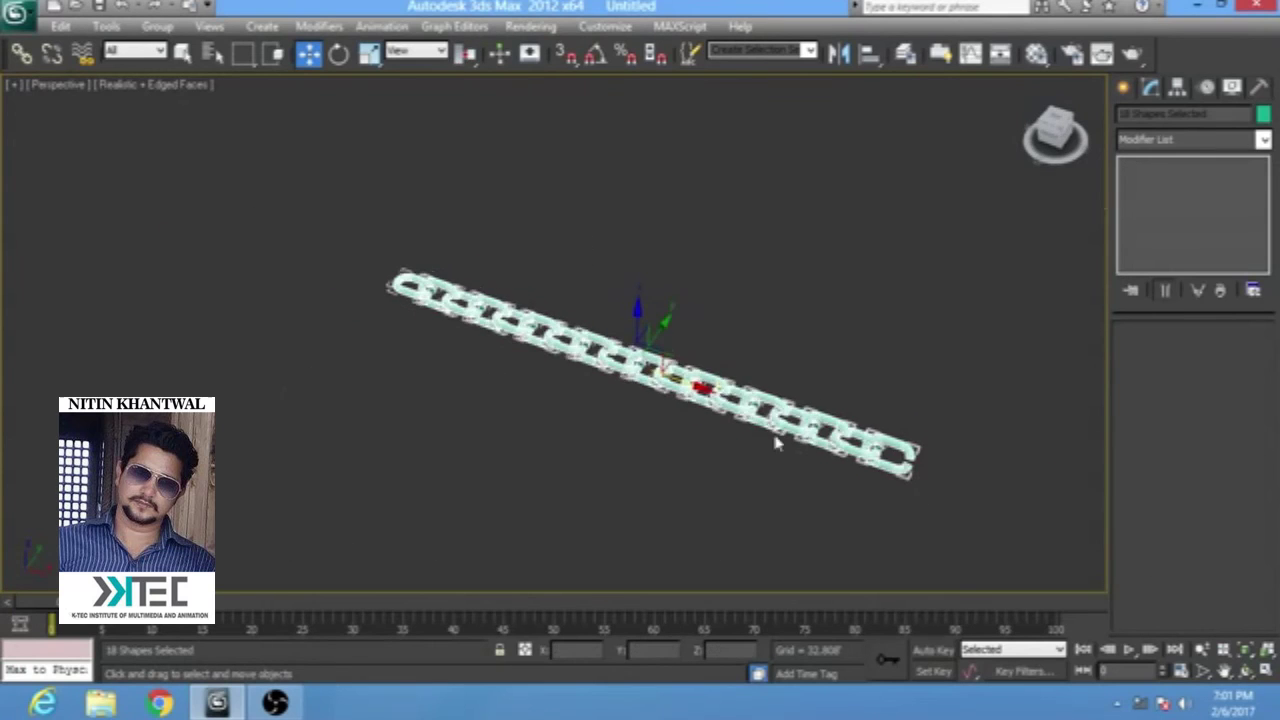
key(F4)
click(776, 443)
middle_drag(638, 344, 564, 274)
scroll(565, 275, up, 10)
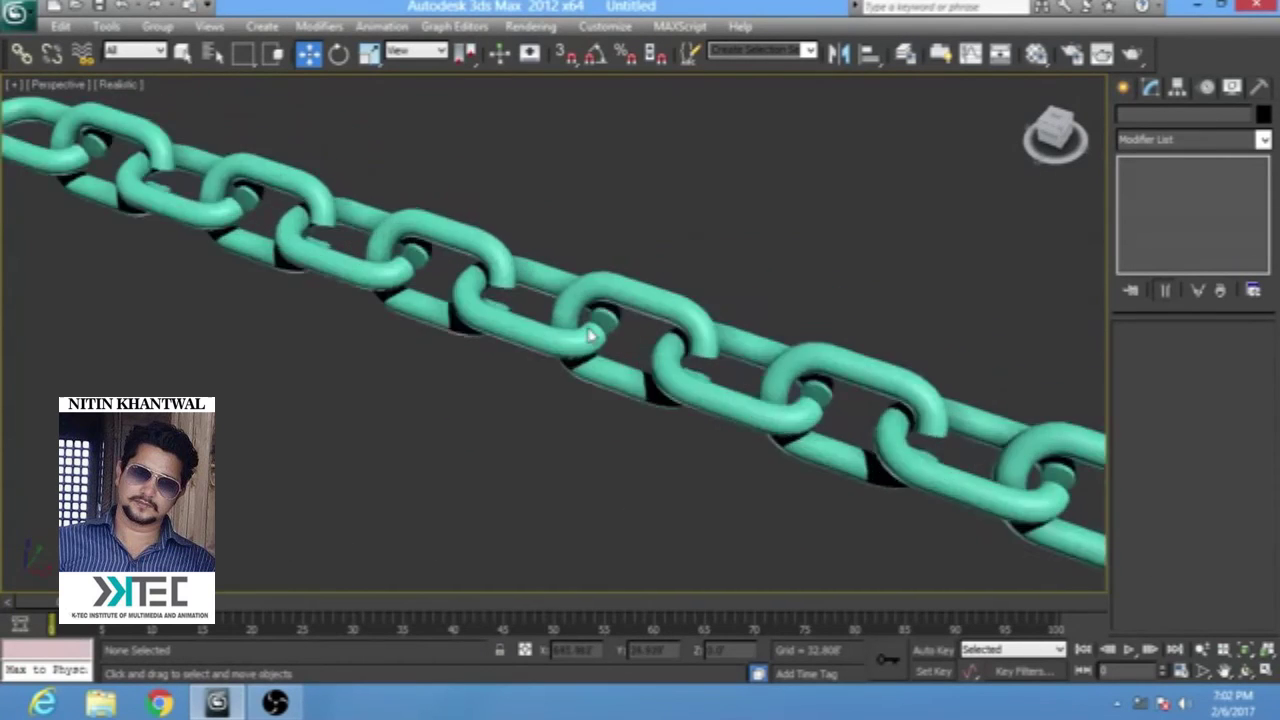
- Select six links in the right half of the chain and rotate them together about Z to start a bend
alt+middle_drag(619, 323, 688, 360)
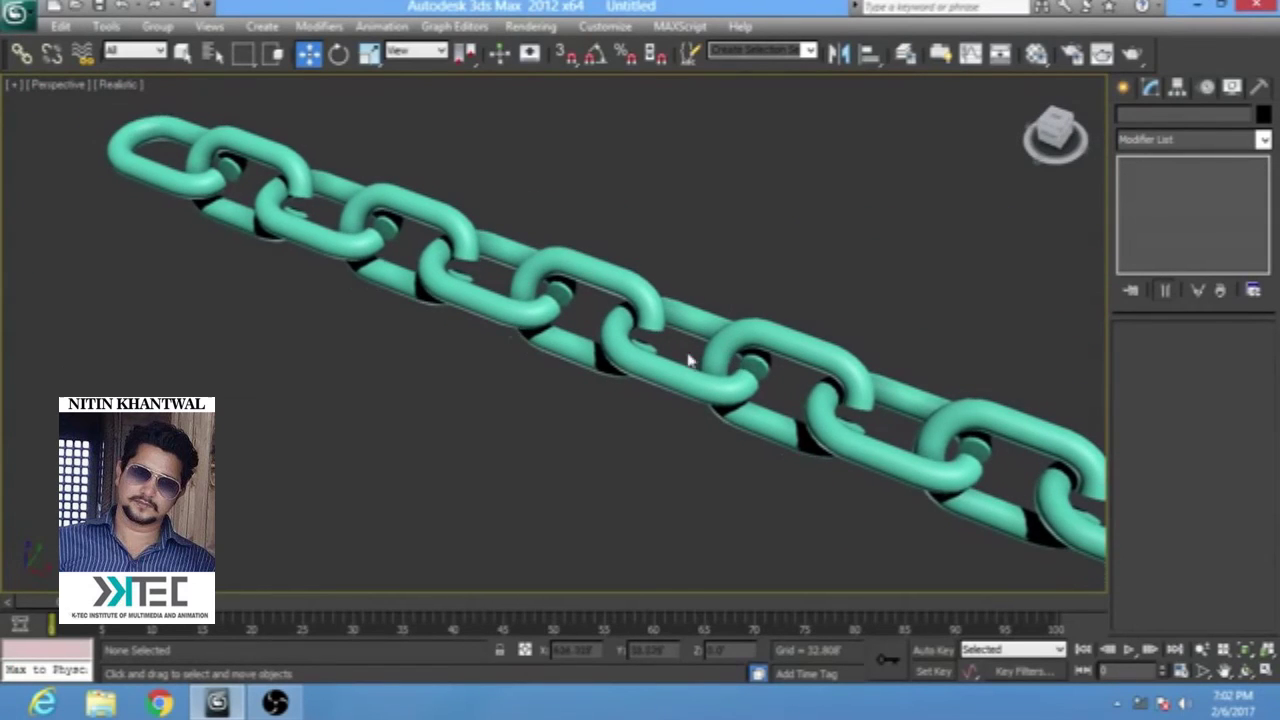
middle_drag(229, 223, 328, 288)
scroll(560, 385, down, 5)
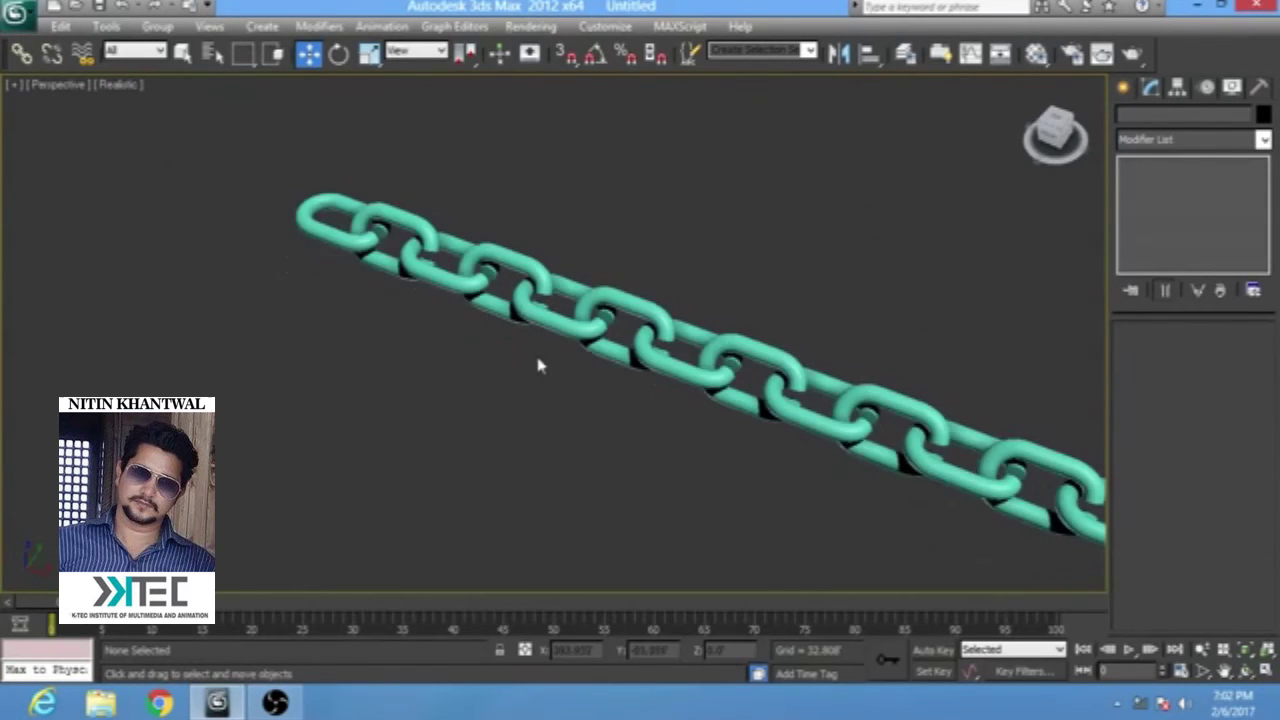
middle_drag(662, 350, 619, 361)
drag(211, 180, 967, 553)
click(657, 240)
alt+middle_drag(658, 245, 548, 220)
drag(548, 220, 760, 340)
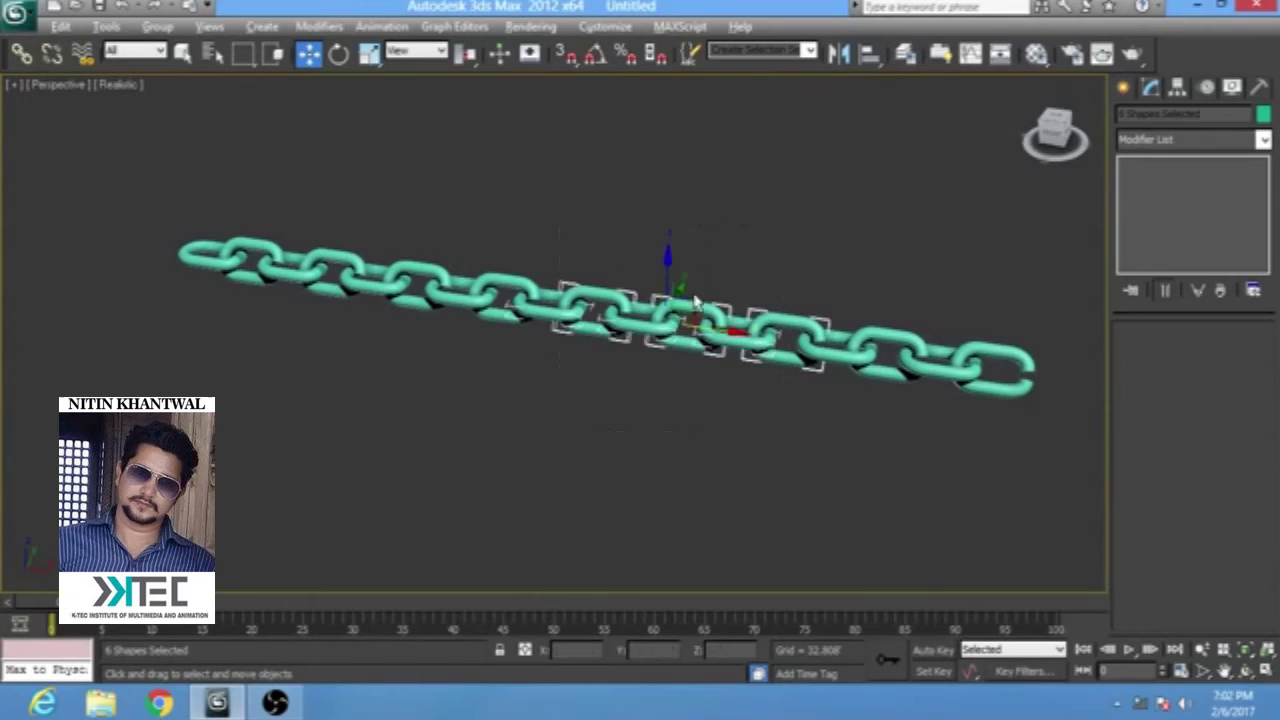
alt+middle_drag(760, 340, 709, 357)
key(e)
drag(686, 372, 705, 356)
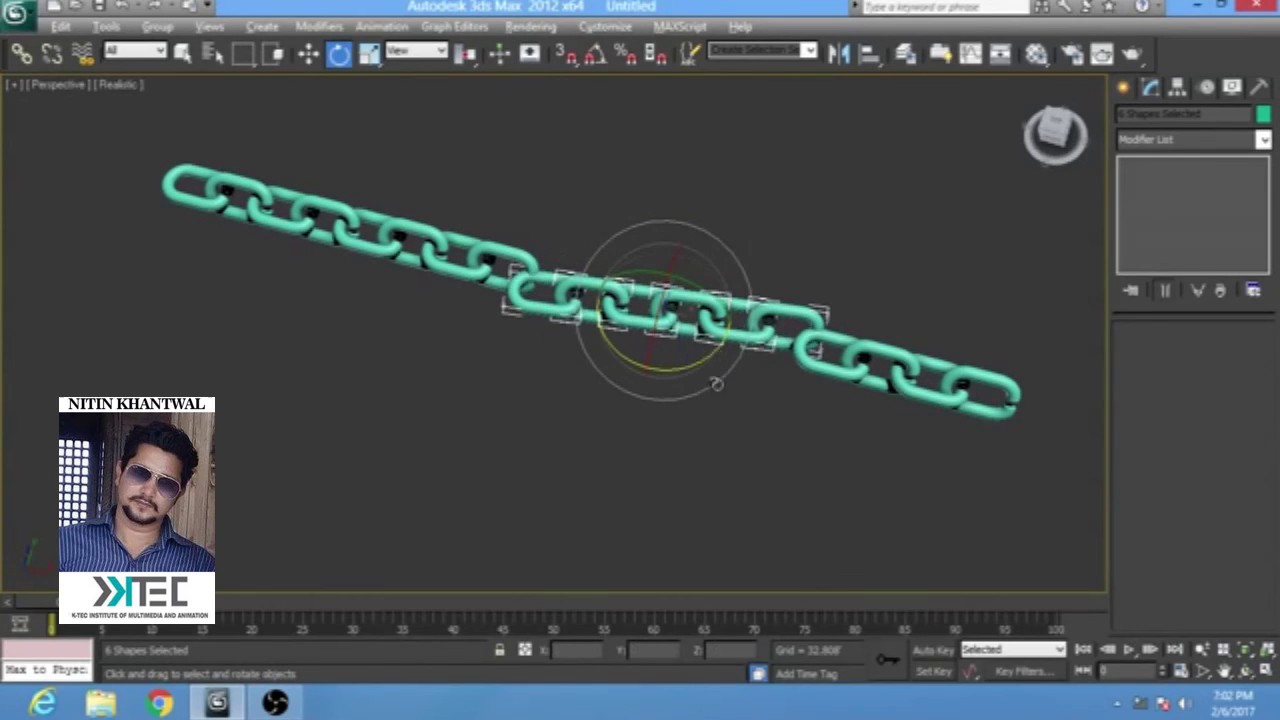
- Move the six rotated links along Y until they interlock with the straight part of the chain
alt+middle_drag(714, 380, 674, 297)
key(w)
drag(677, 251, 680, 233)
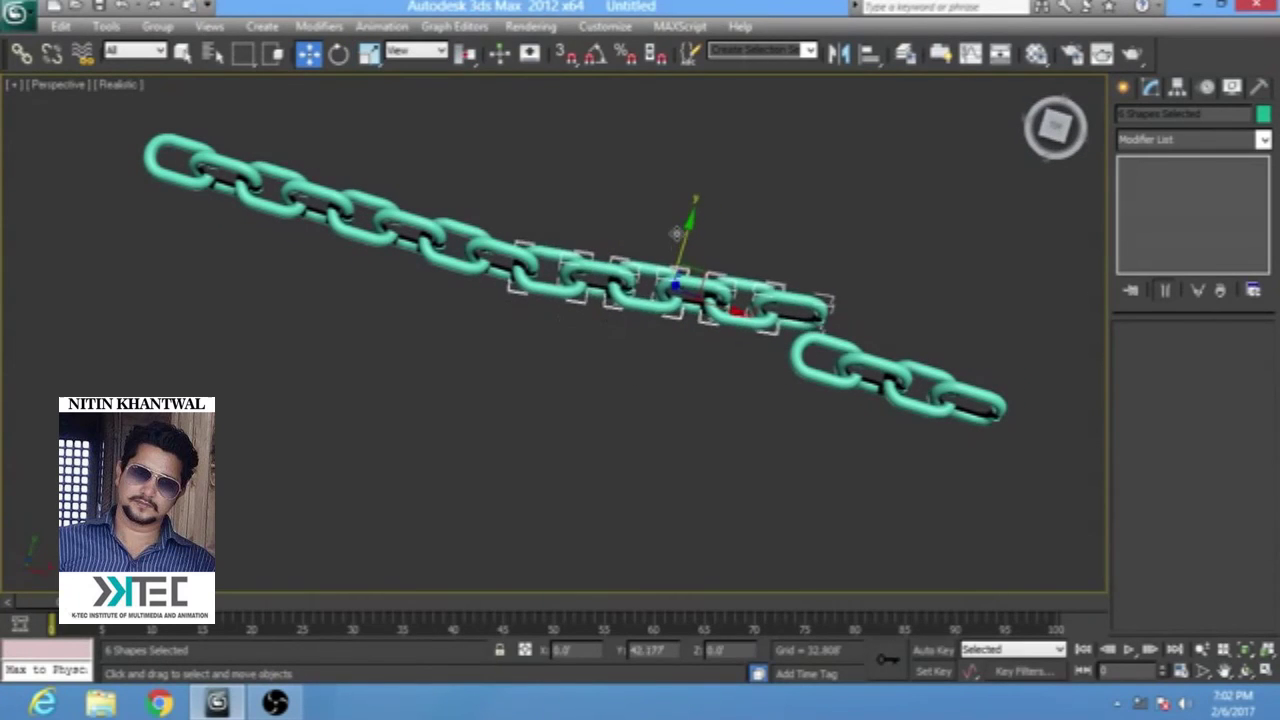
- Rotate the last four links the opposite way about Z and fit them to the bent section, checking the joint in Top view
drag(1030, 356, 852, 432)
key(e)
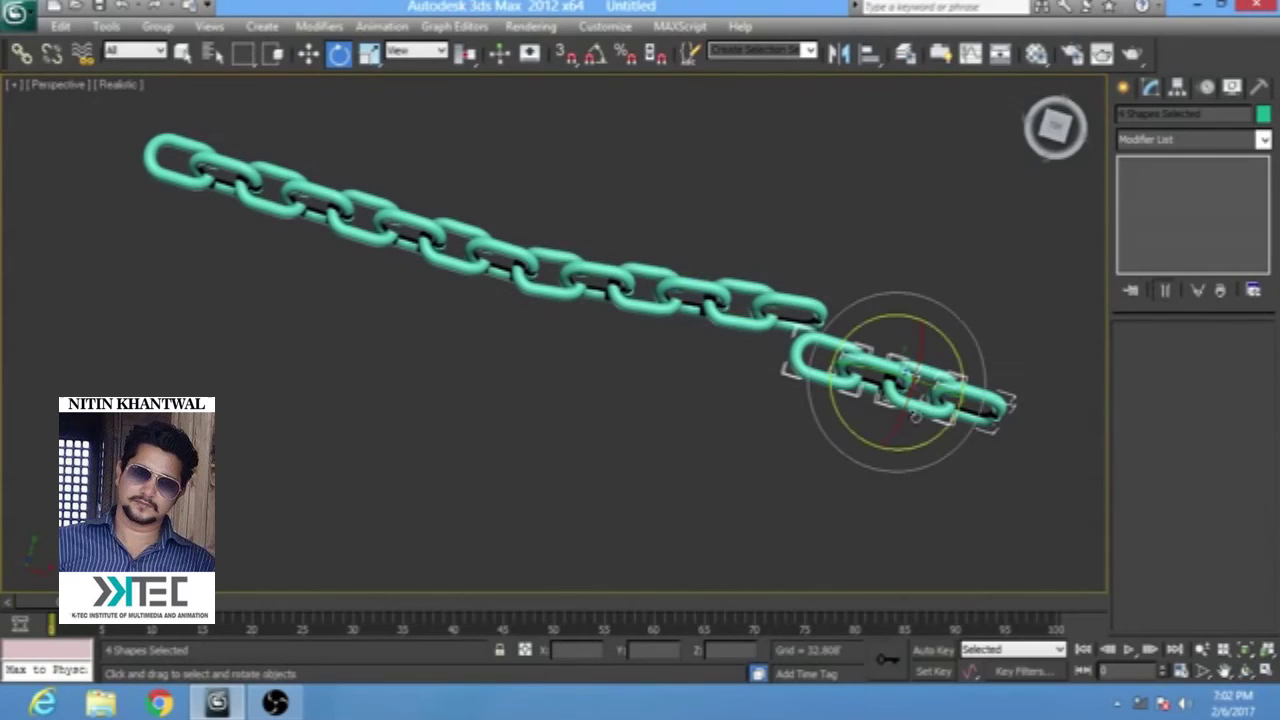
drag(925, 447, 911, 463)
alt+middle_drag(915, 462, 950, 400)
key(w)
key(alt+w)
right_click(511, 269)
key(alt+w)
middle_drag(868, 411, 617, 412)
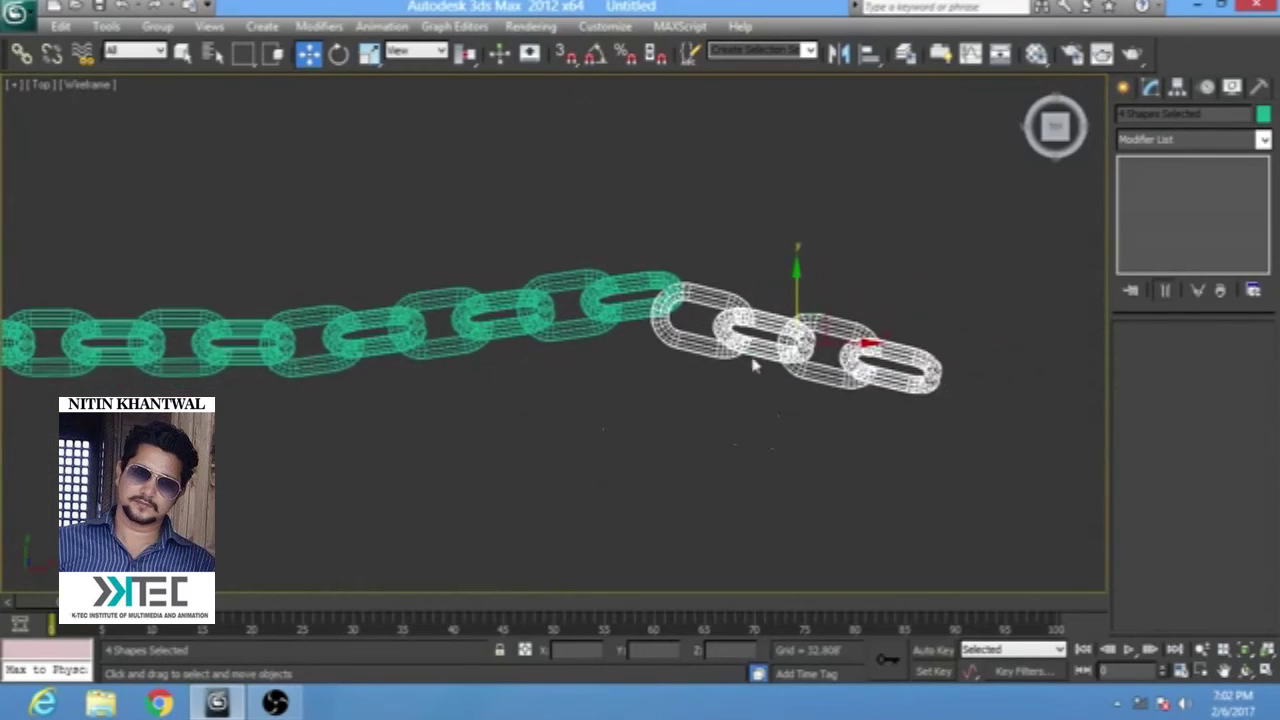
- Return to the shaded Perspective view and examine the shape of the whole bent chain from several angles
key(p)
key(F3)
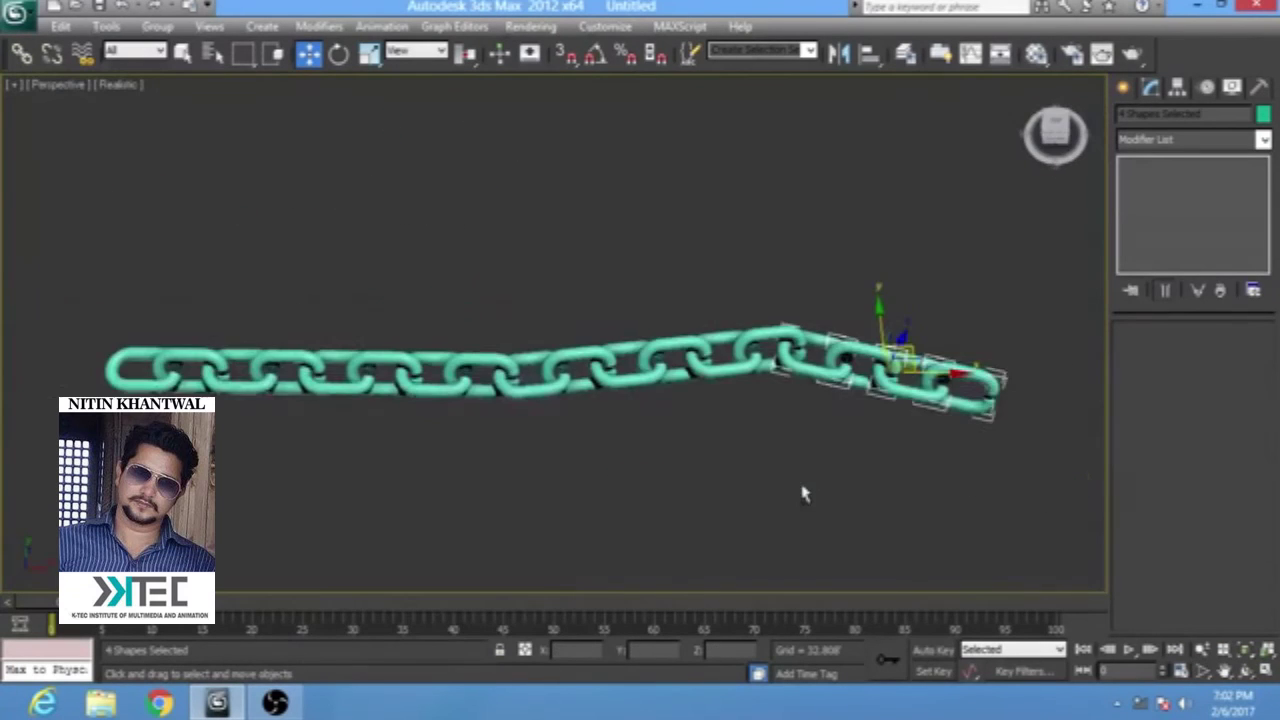
alt+middle_drag(803, 491, 620, 391)
click(660, 196)
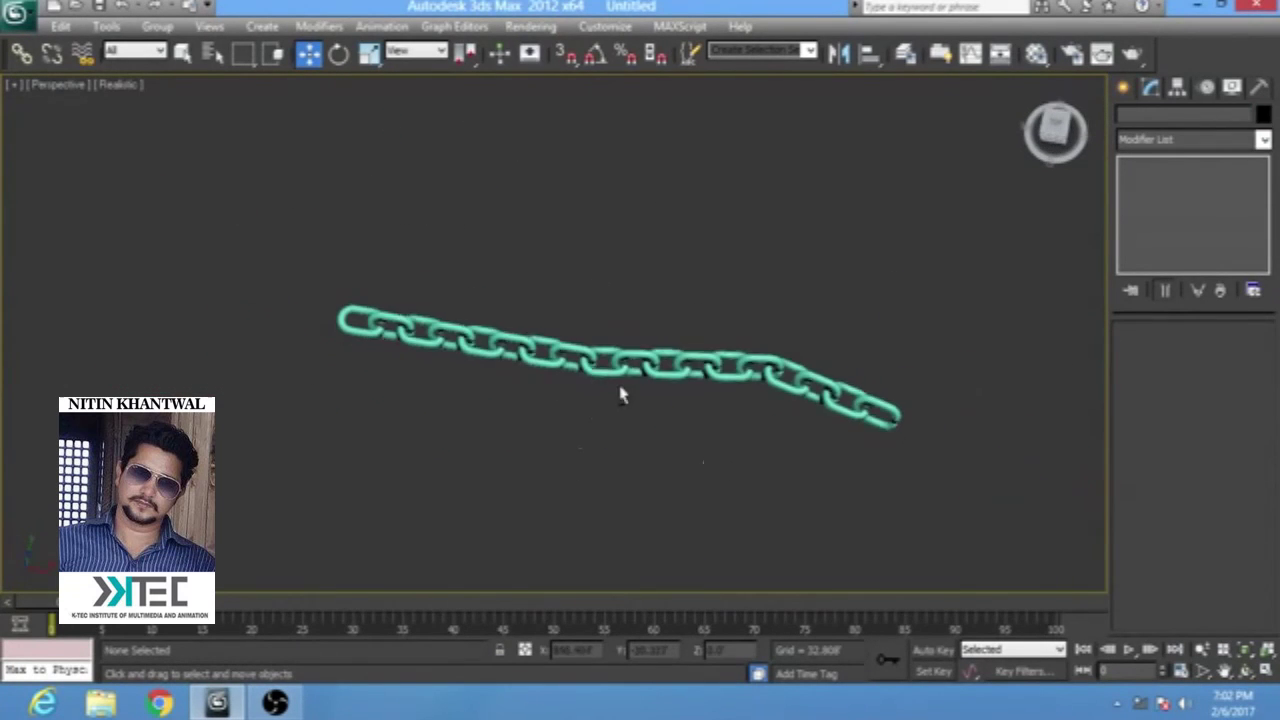
drag(450, 320, 787, 491)
drag(263, 234, 1247, 602)
alt+middle_drag(595, 335, 628, 389)
click(487, 200)
alt+middle_drag(447, 332, 300, 238)
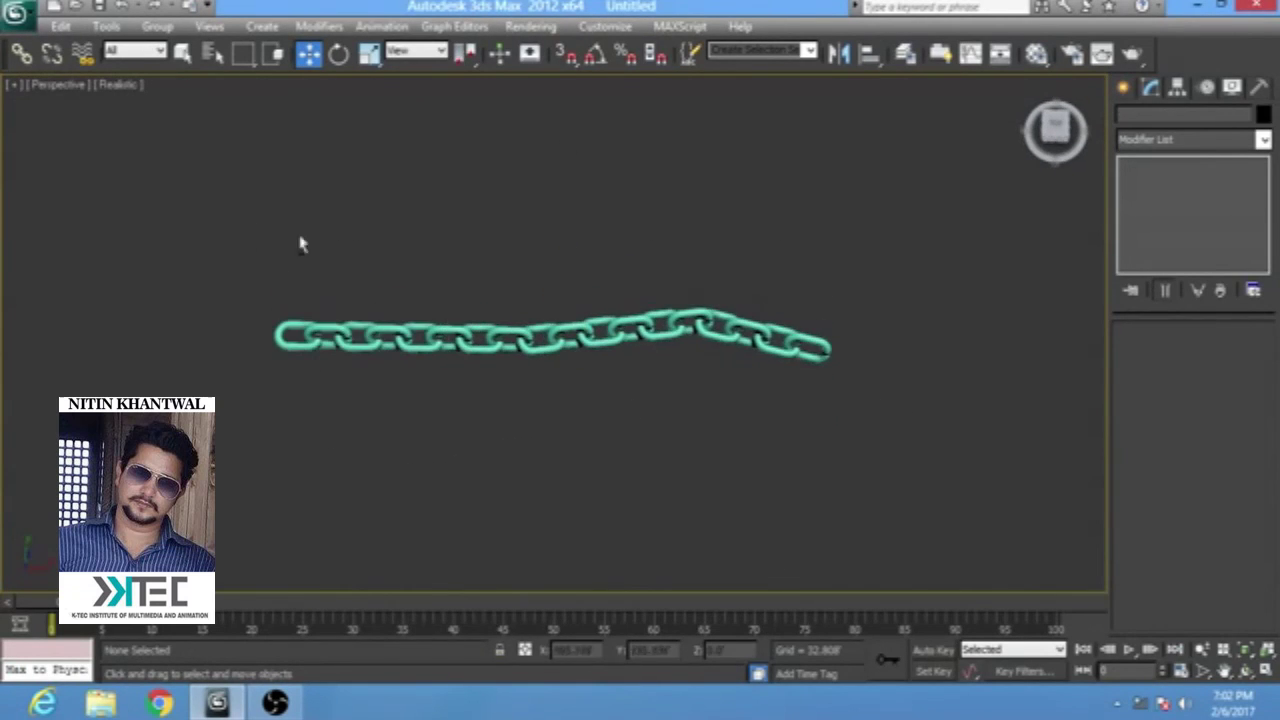
- In Top view, rotate six middle links clockwise and move them up along Y to interlock with the links on their right
middle_drag(374, 306, 683, 306)
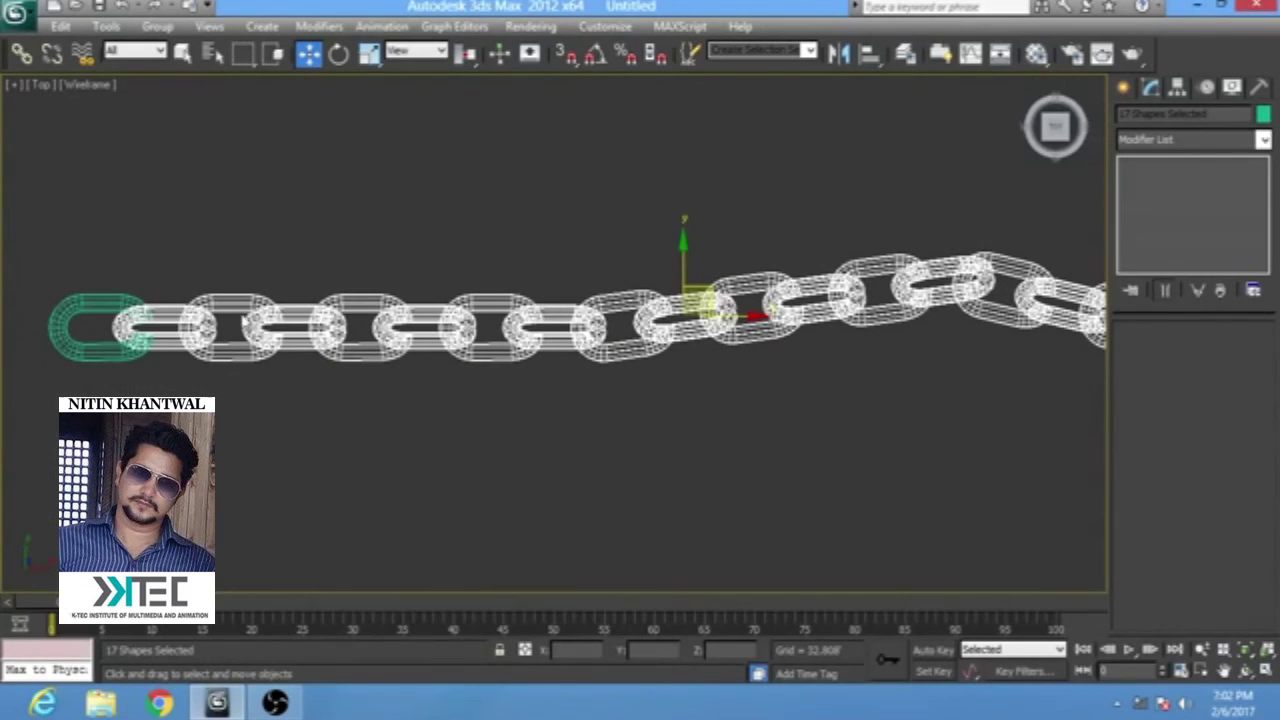
drag(465, 358, 467, 359)
middle_drag(466, 338, 477, 313)
drag(370, 208, 652, 408)
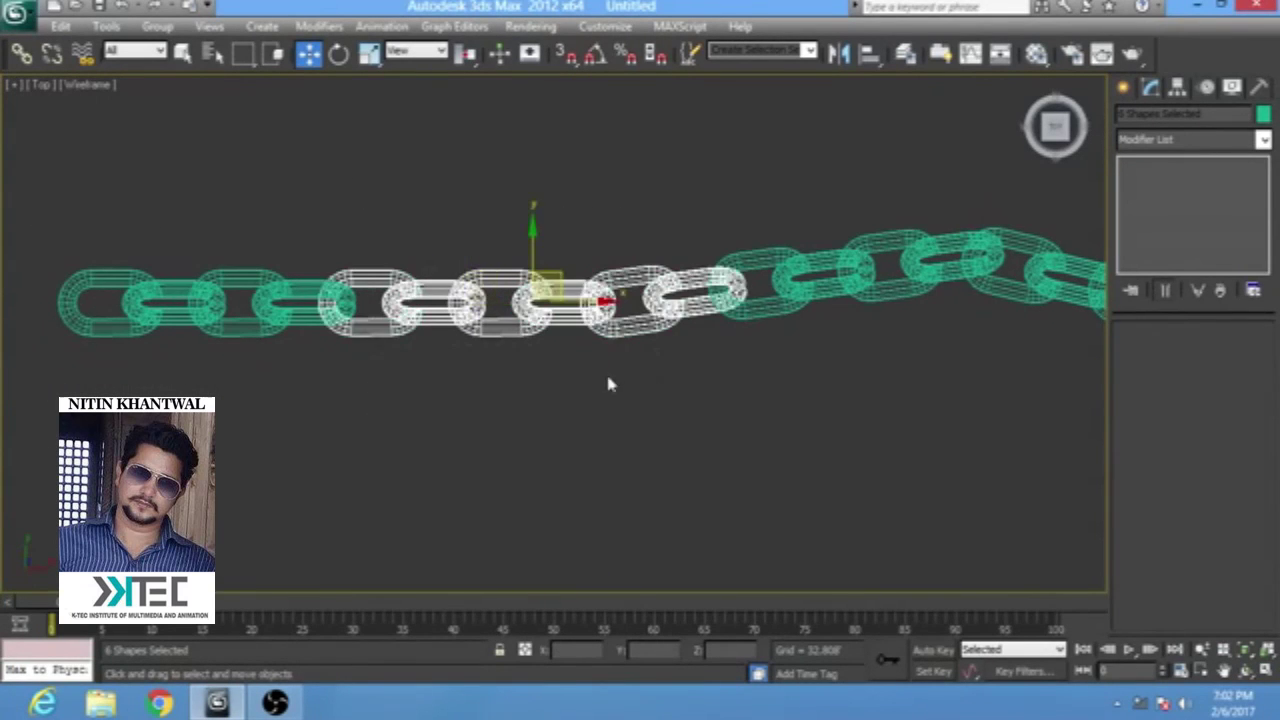
middle_drag(605, 370, 634, 404)
key(e)
drag(614, 369, 612, 386)
key(w)
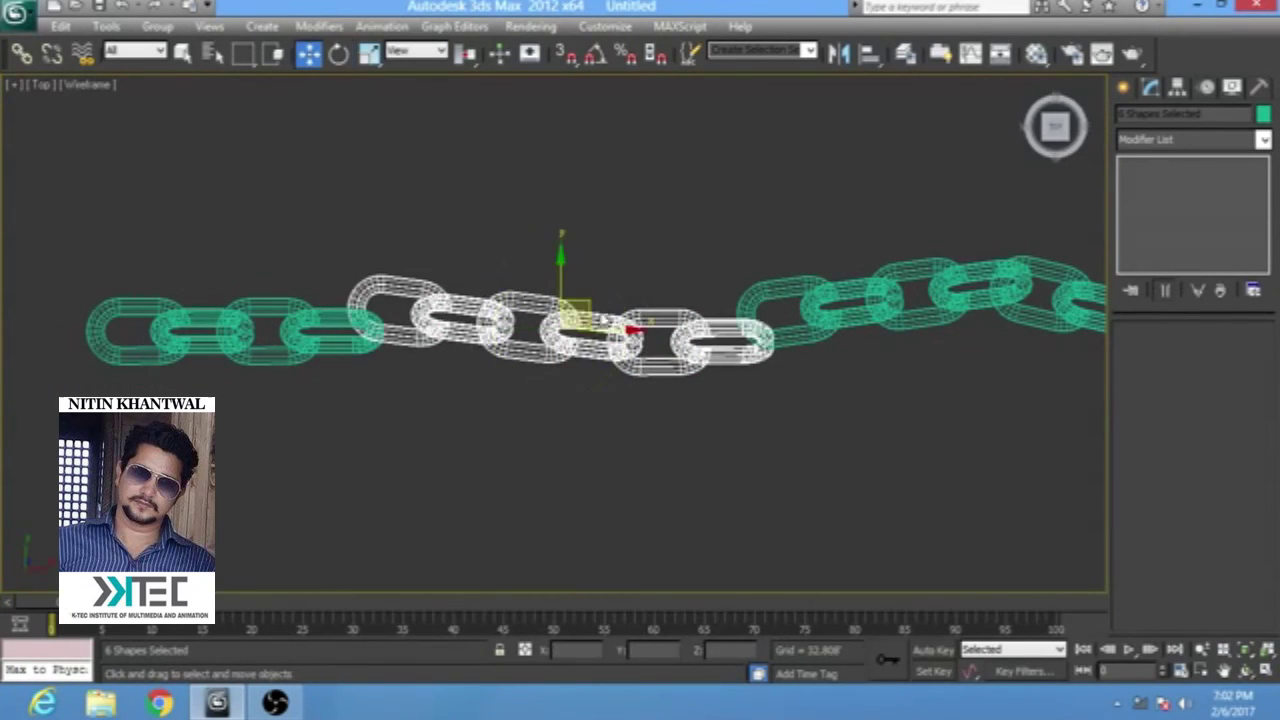
drag(587, 301, 592, 274)
- Rotate the first three links of the middle section counterclockwise and move them down to close the gap to the left links
drag(506, 236, 419, 366)
key(e)
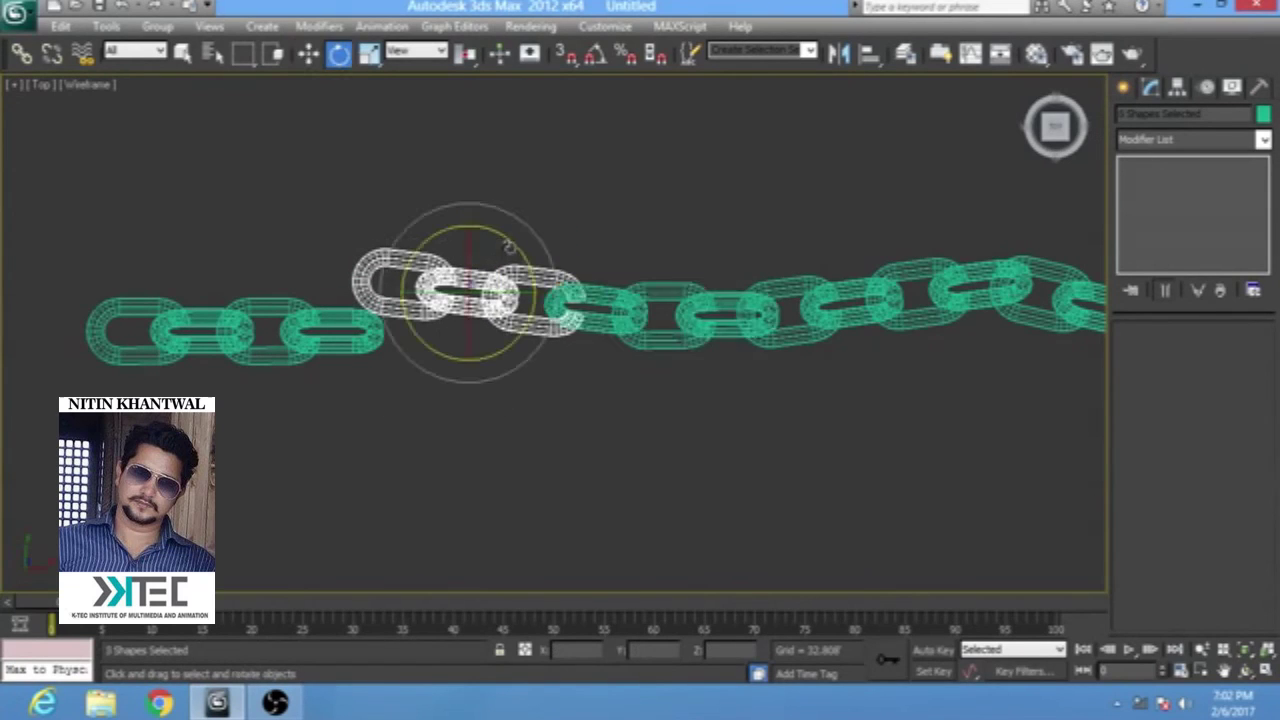
drag(509, 247, 492, 282)
key(w)
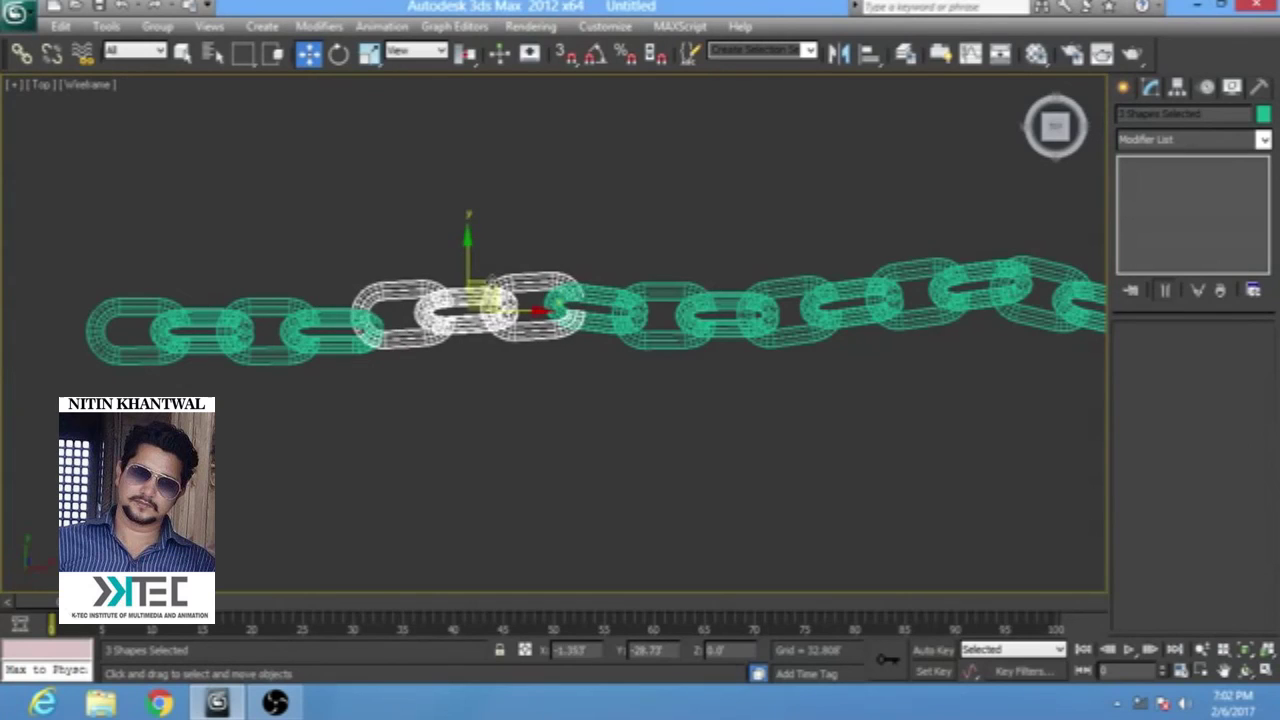
- Rotate the three links at the chain's left end to continue the curve, fit them in place and deselect them
drag(241, 424, 241, 421)
key(e)
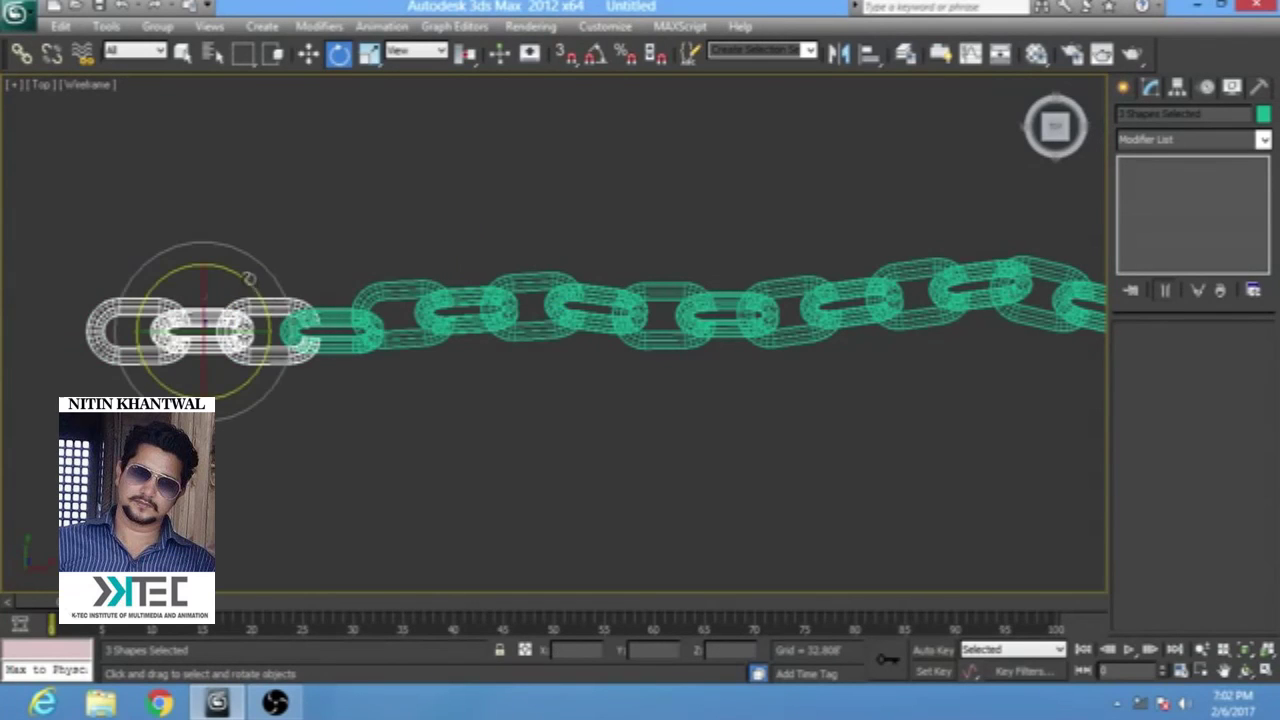
mouse_move(250, 280)
mouse_down()
mouse_move(254, 311)
mouse_move(231, 293)
mouse_up()
key(w)
click(335, 462)
- In the Perspective view, set the object color of all chain links to grey, deselect them and inspect the recolored chain
key(alt+w)
click(661, 508)
key(alt+w)
alt+middle_drag(628, 442, 434, 380)
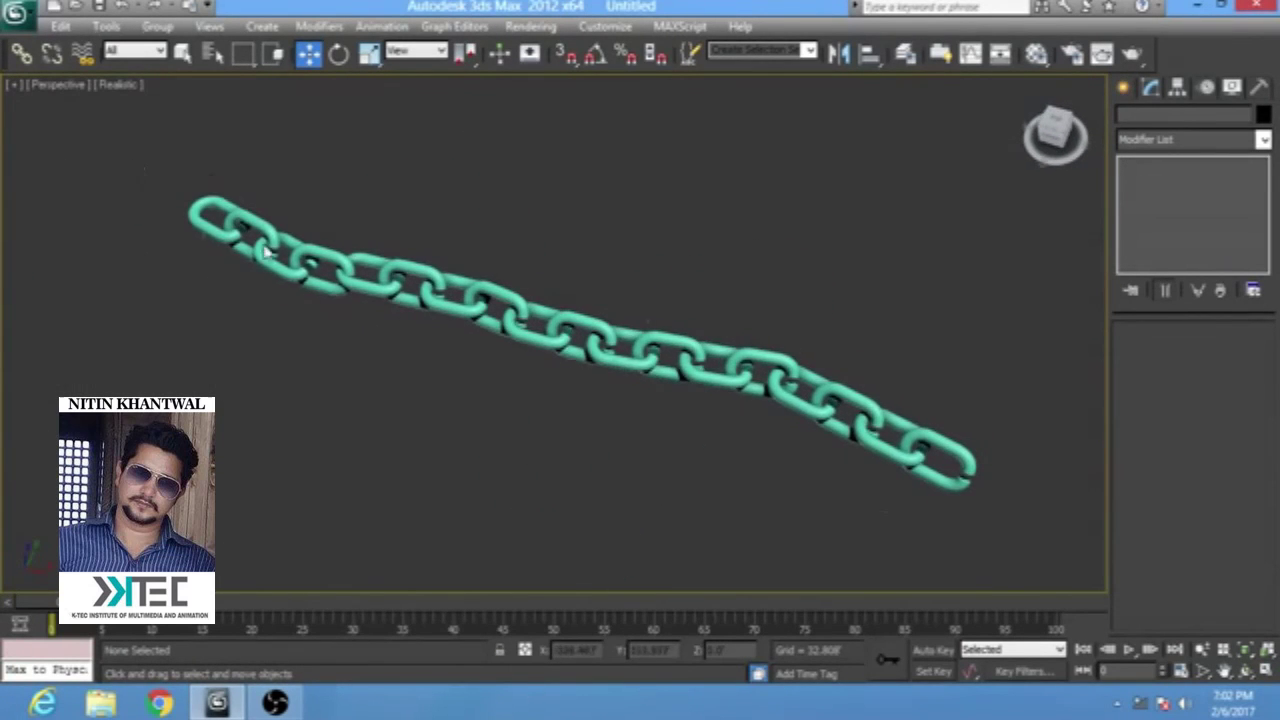
key(ctrl+a)
click(1263, 114)
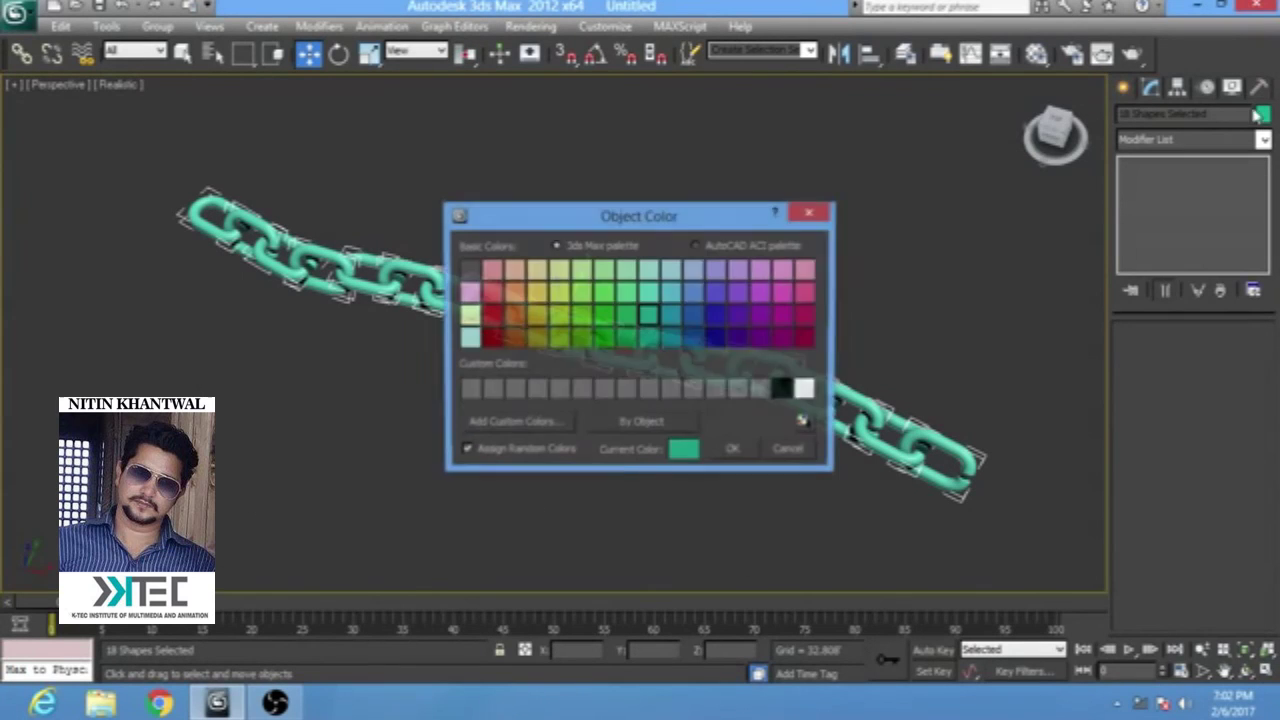
click(716, 389)
click(734, 451)
click(571, 354)
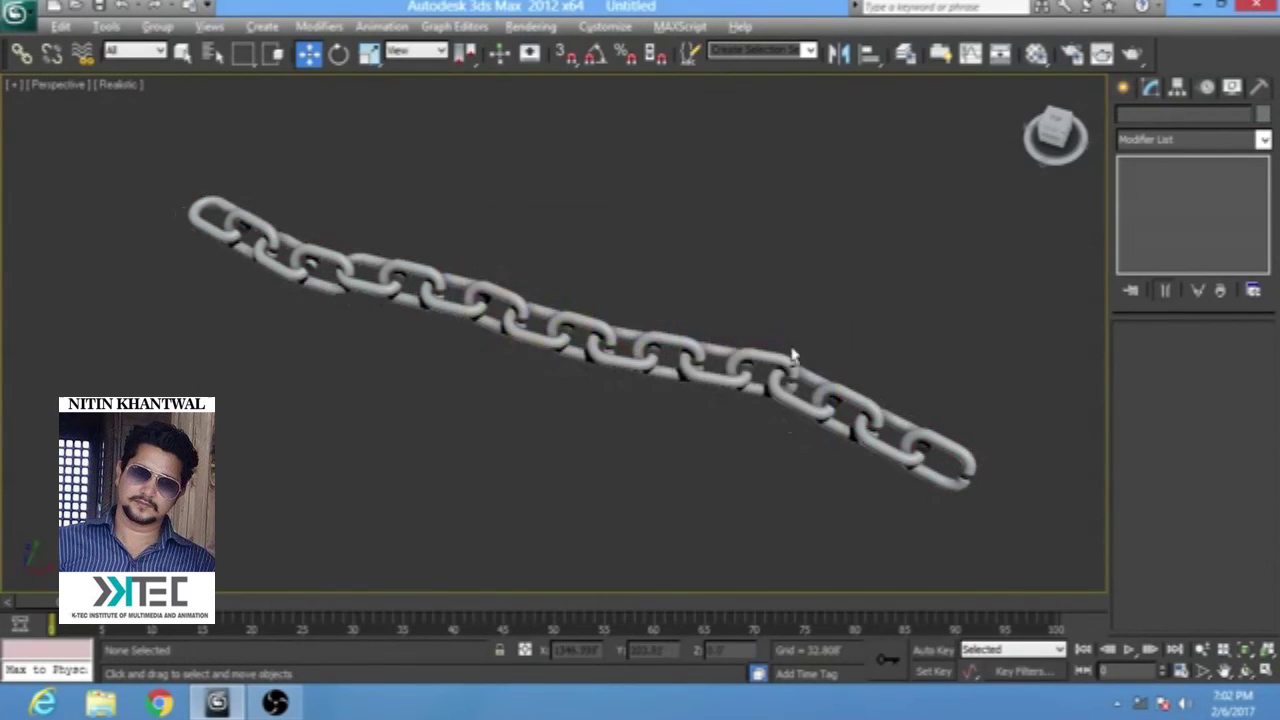
alt+middle_drag(571, 354, 575, 393)
alt+middle_drag(586, 340, 740, 355)
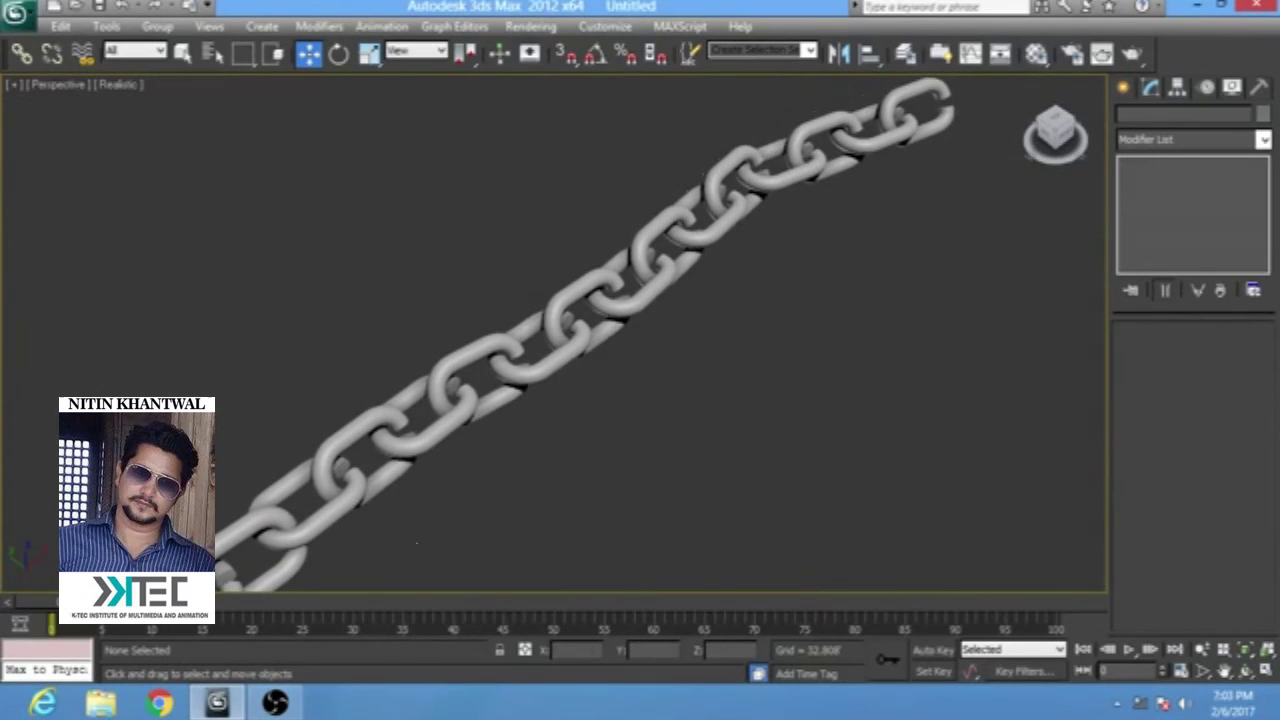